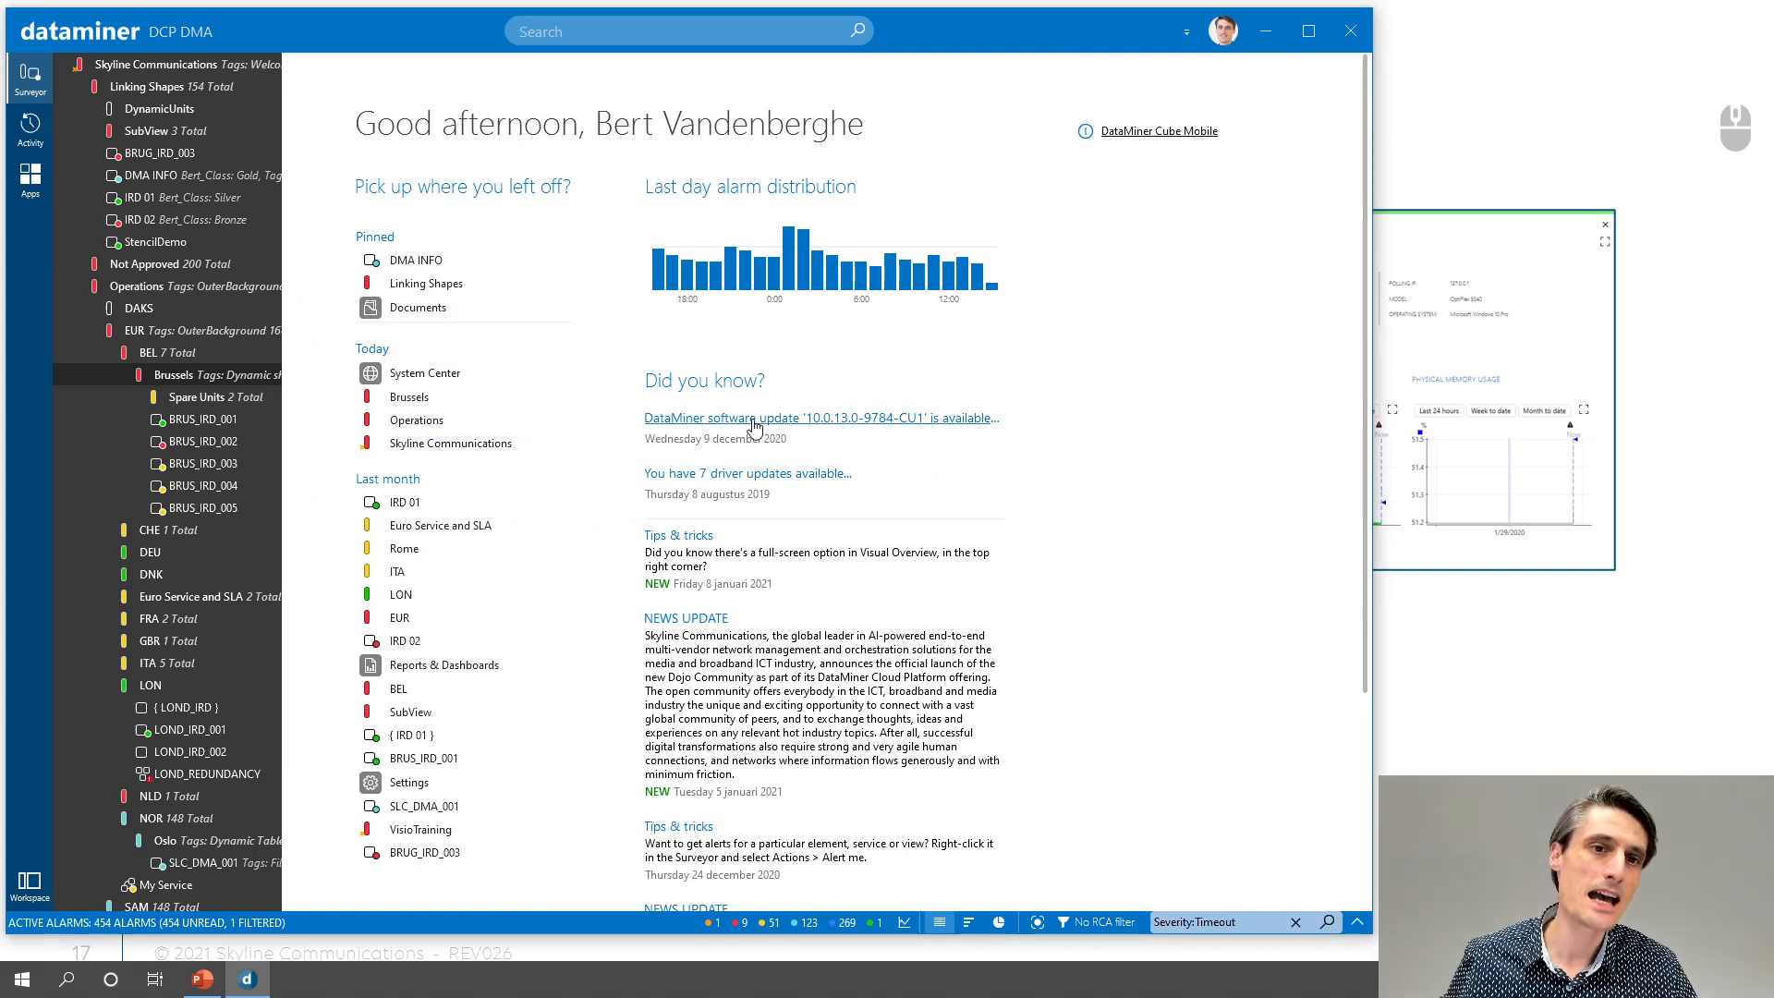
- Start a new element under the Brussels view and name it Training_MS_ followed by the trainer's first name
right_click(189, 379)
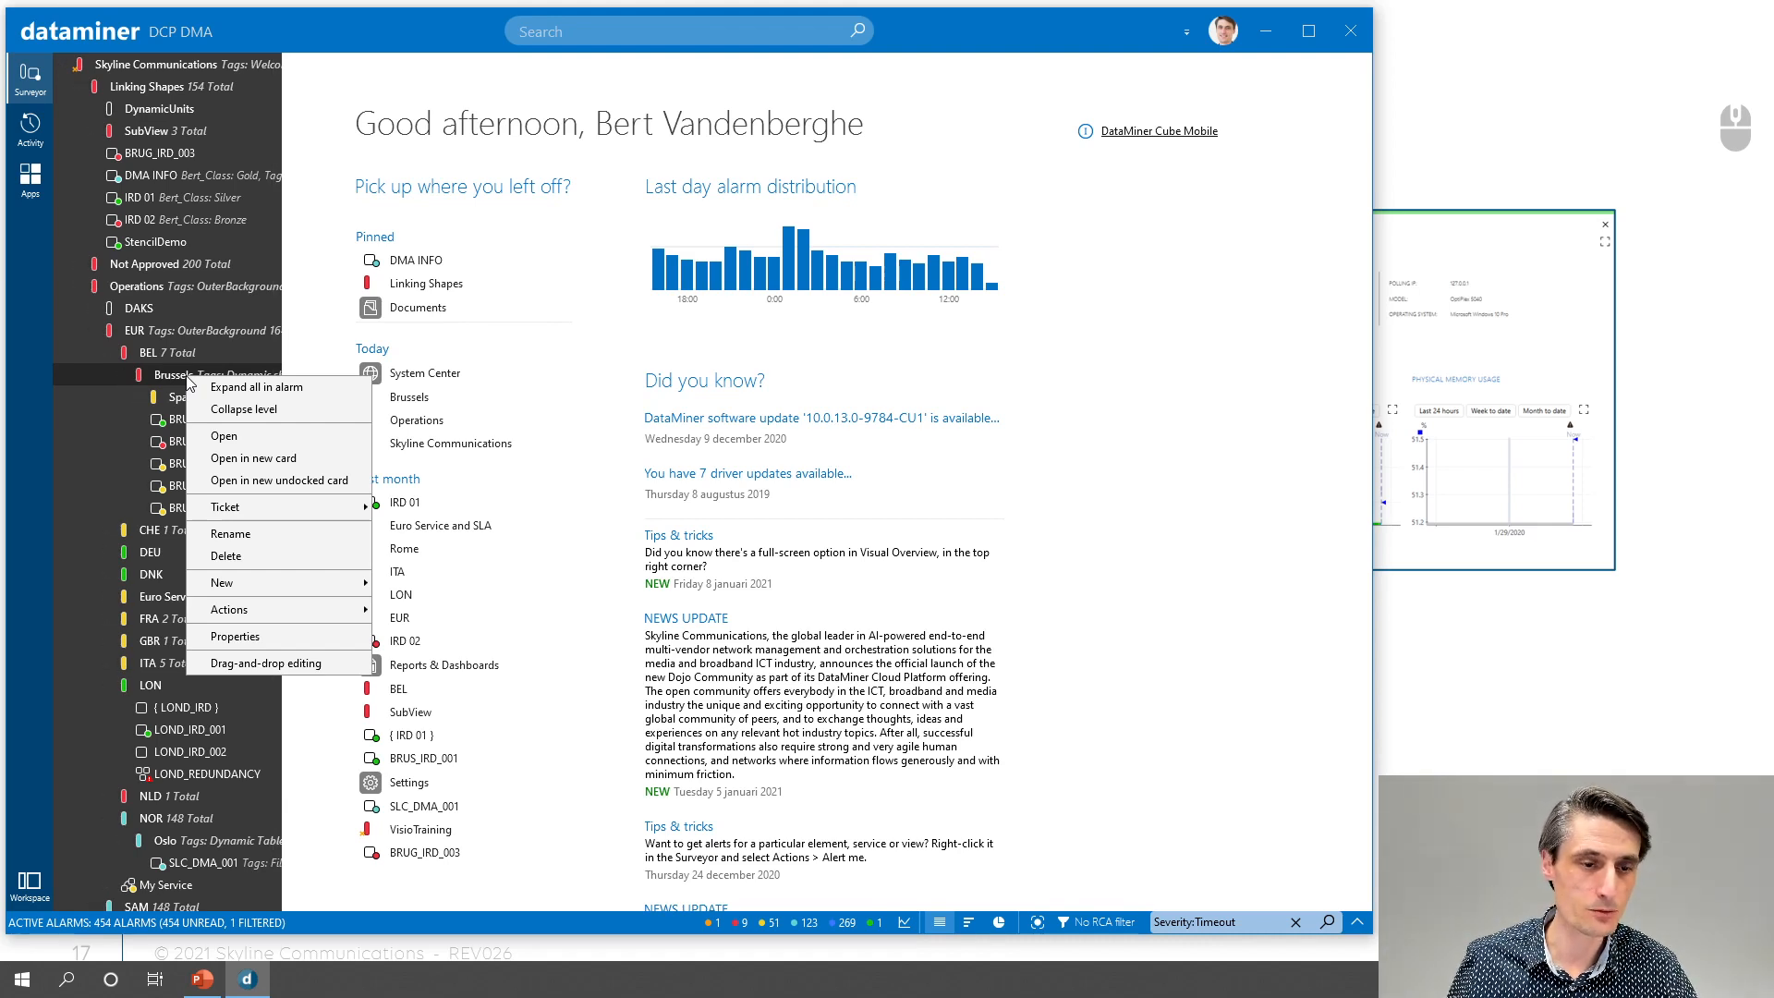
mouse_move(244, 589)
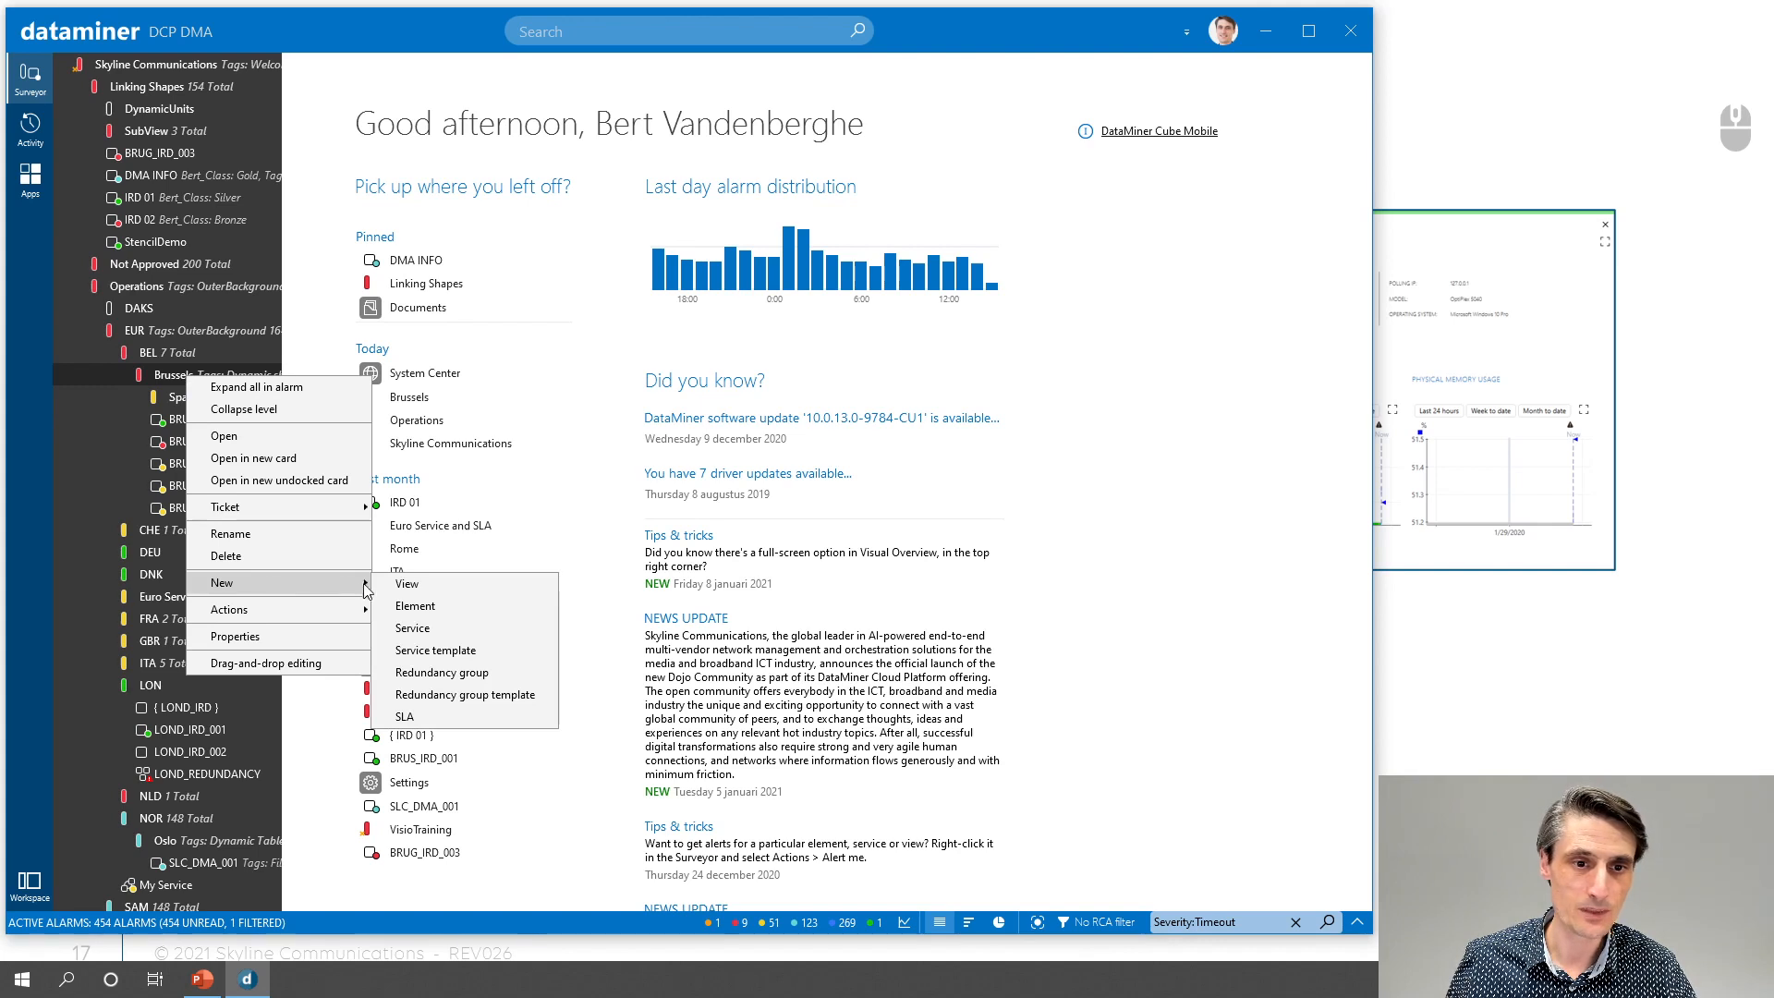
left_click(446, 606)
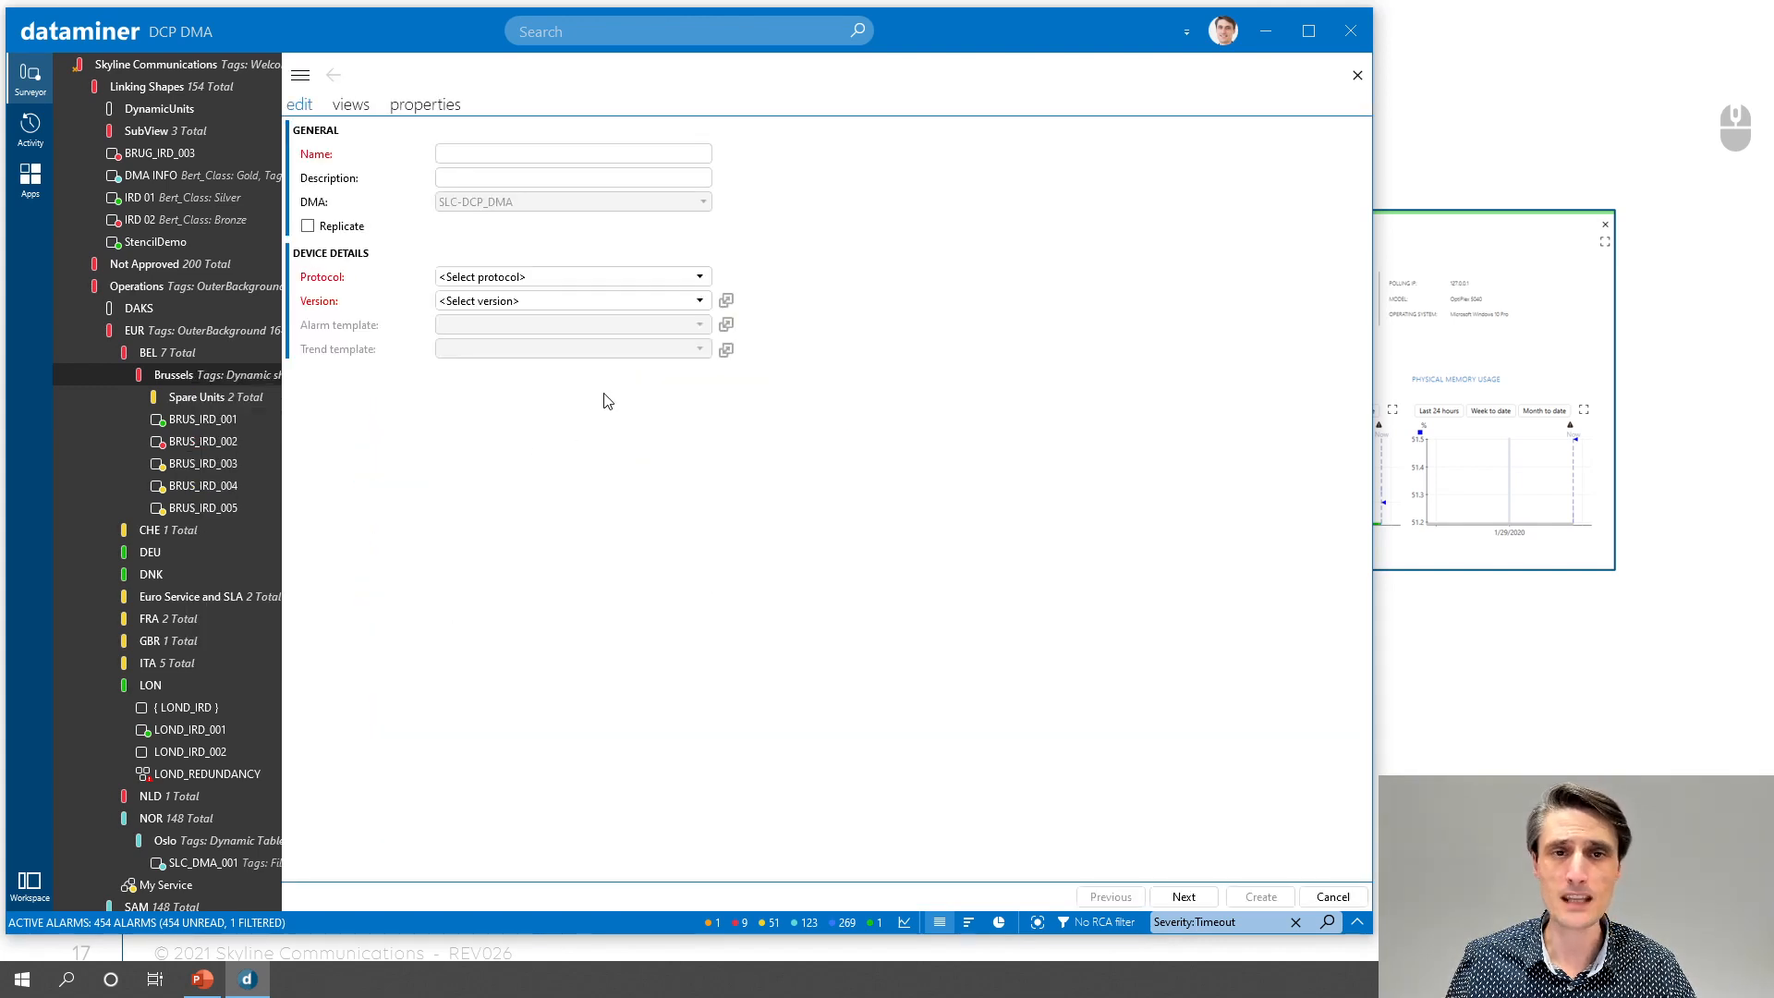
left_click(472, 158)
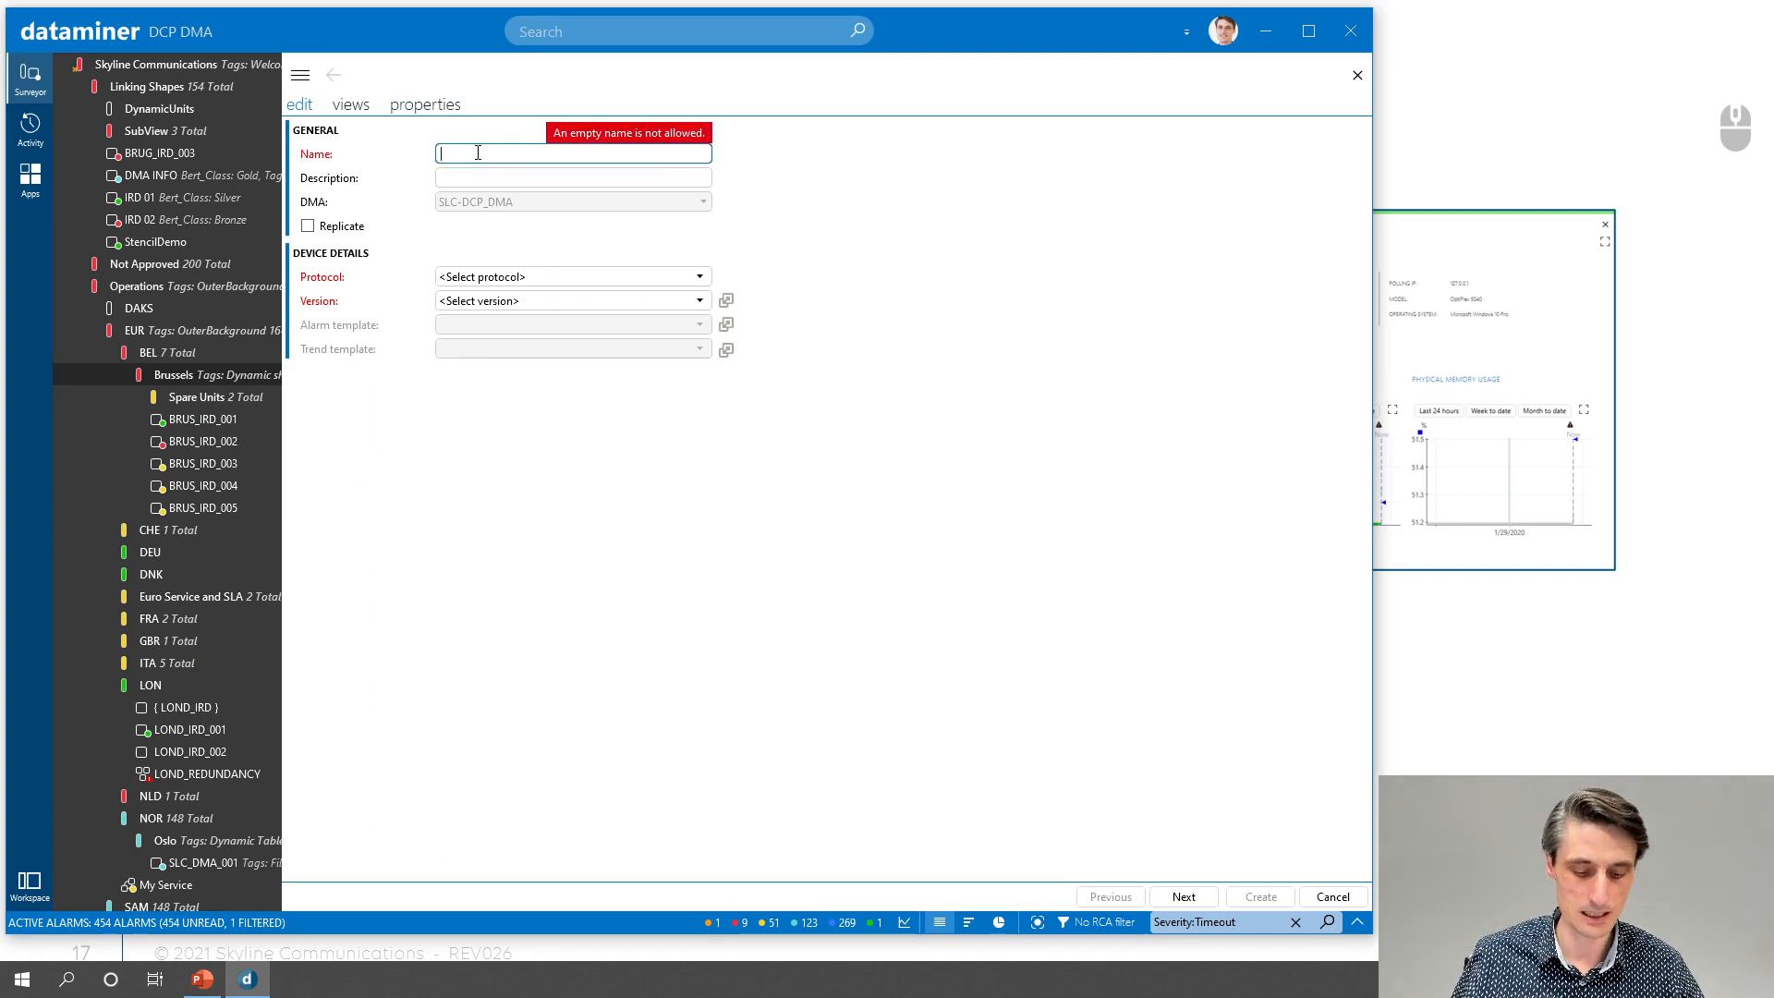
type("Trai")
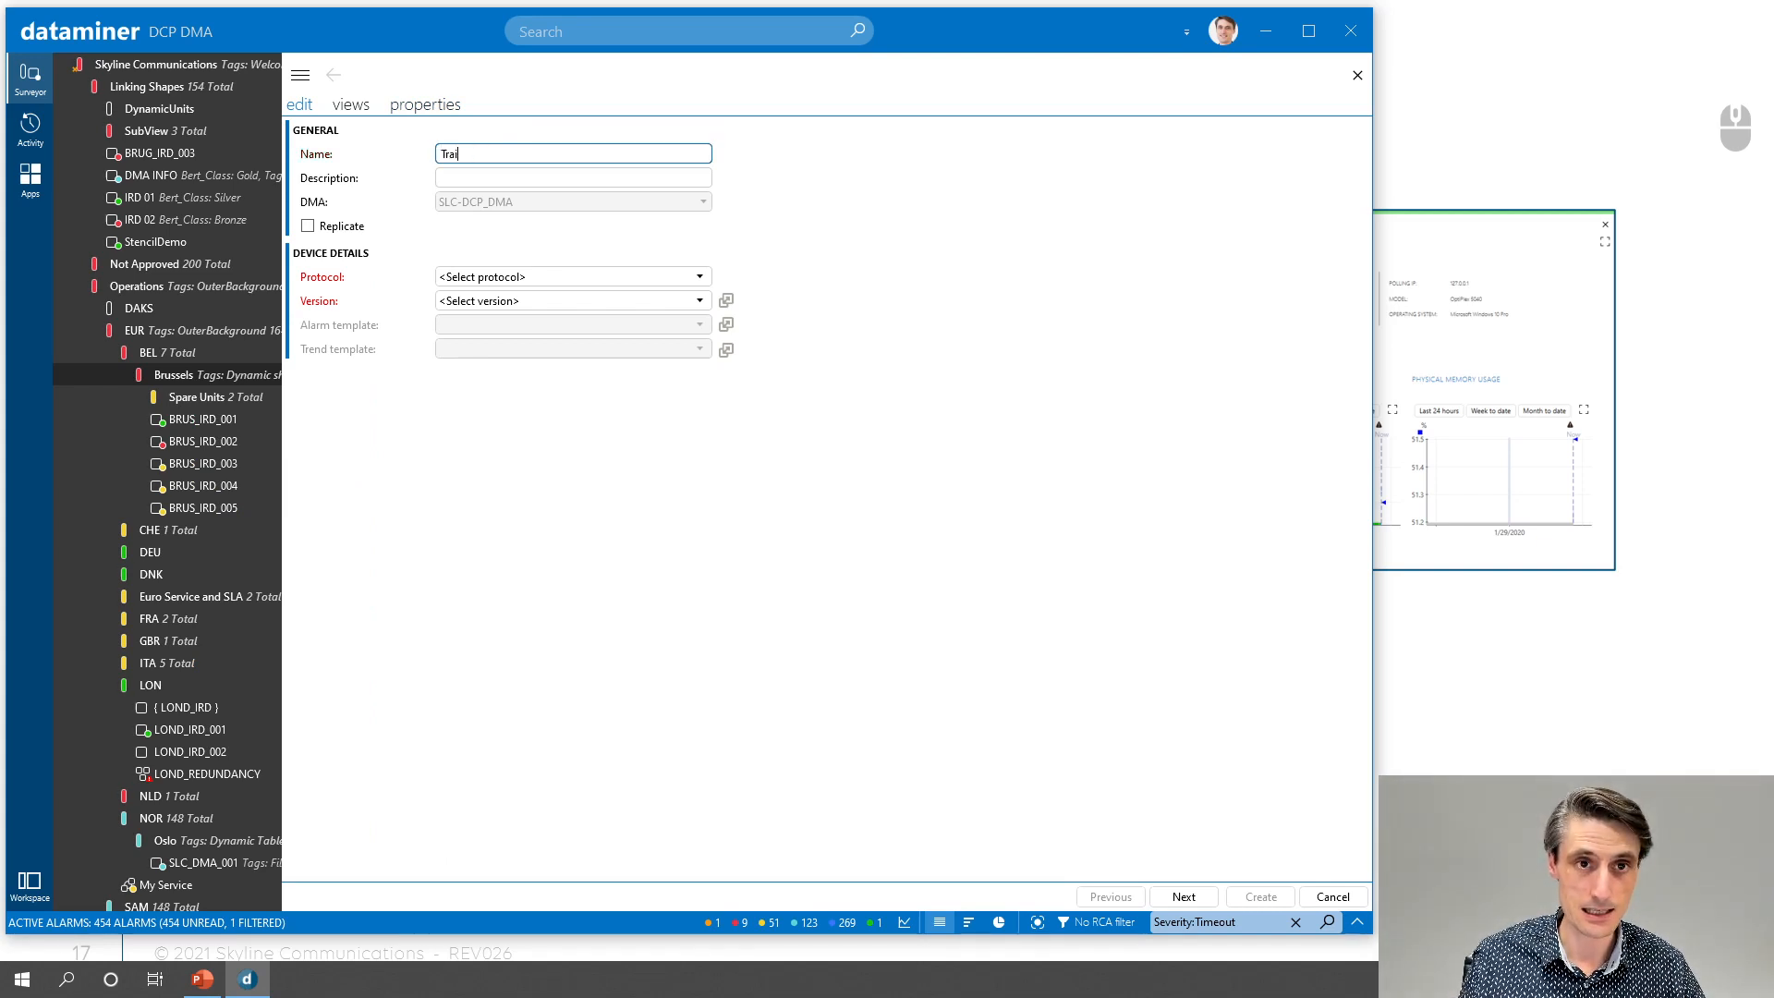
type("ning_")
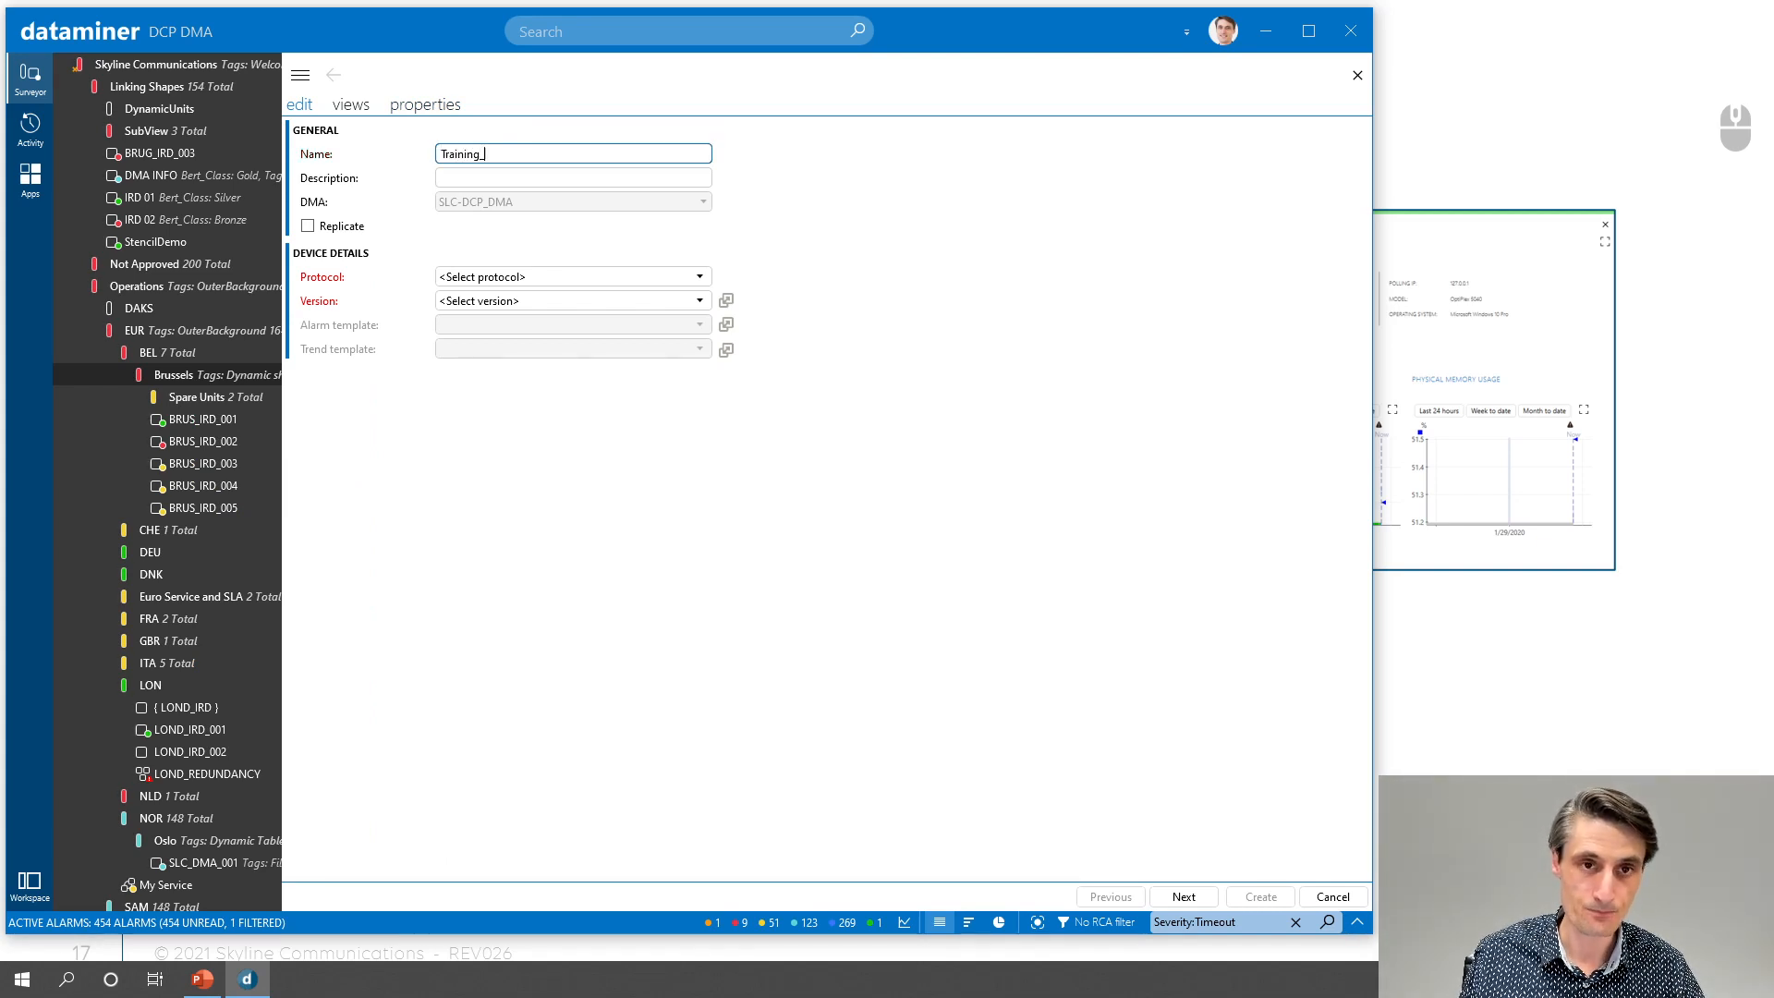
type("MS")
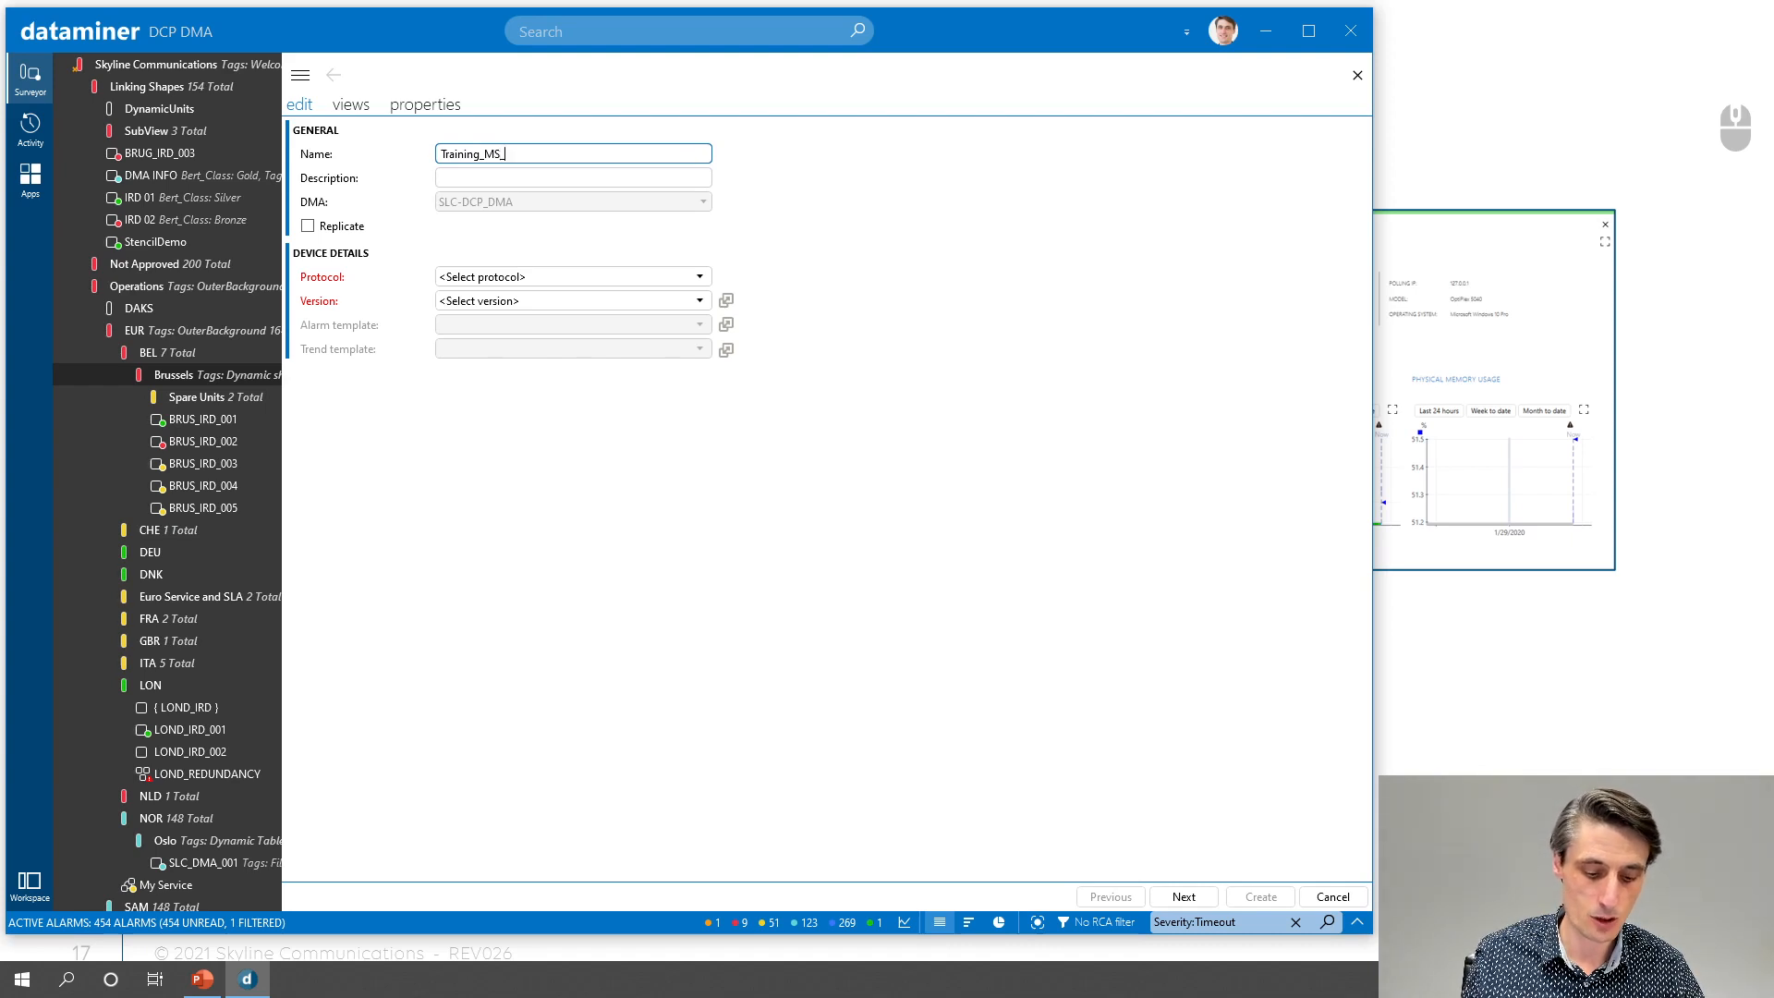
type("_Bert")
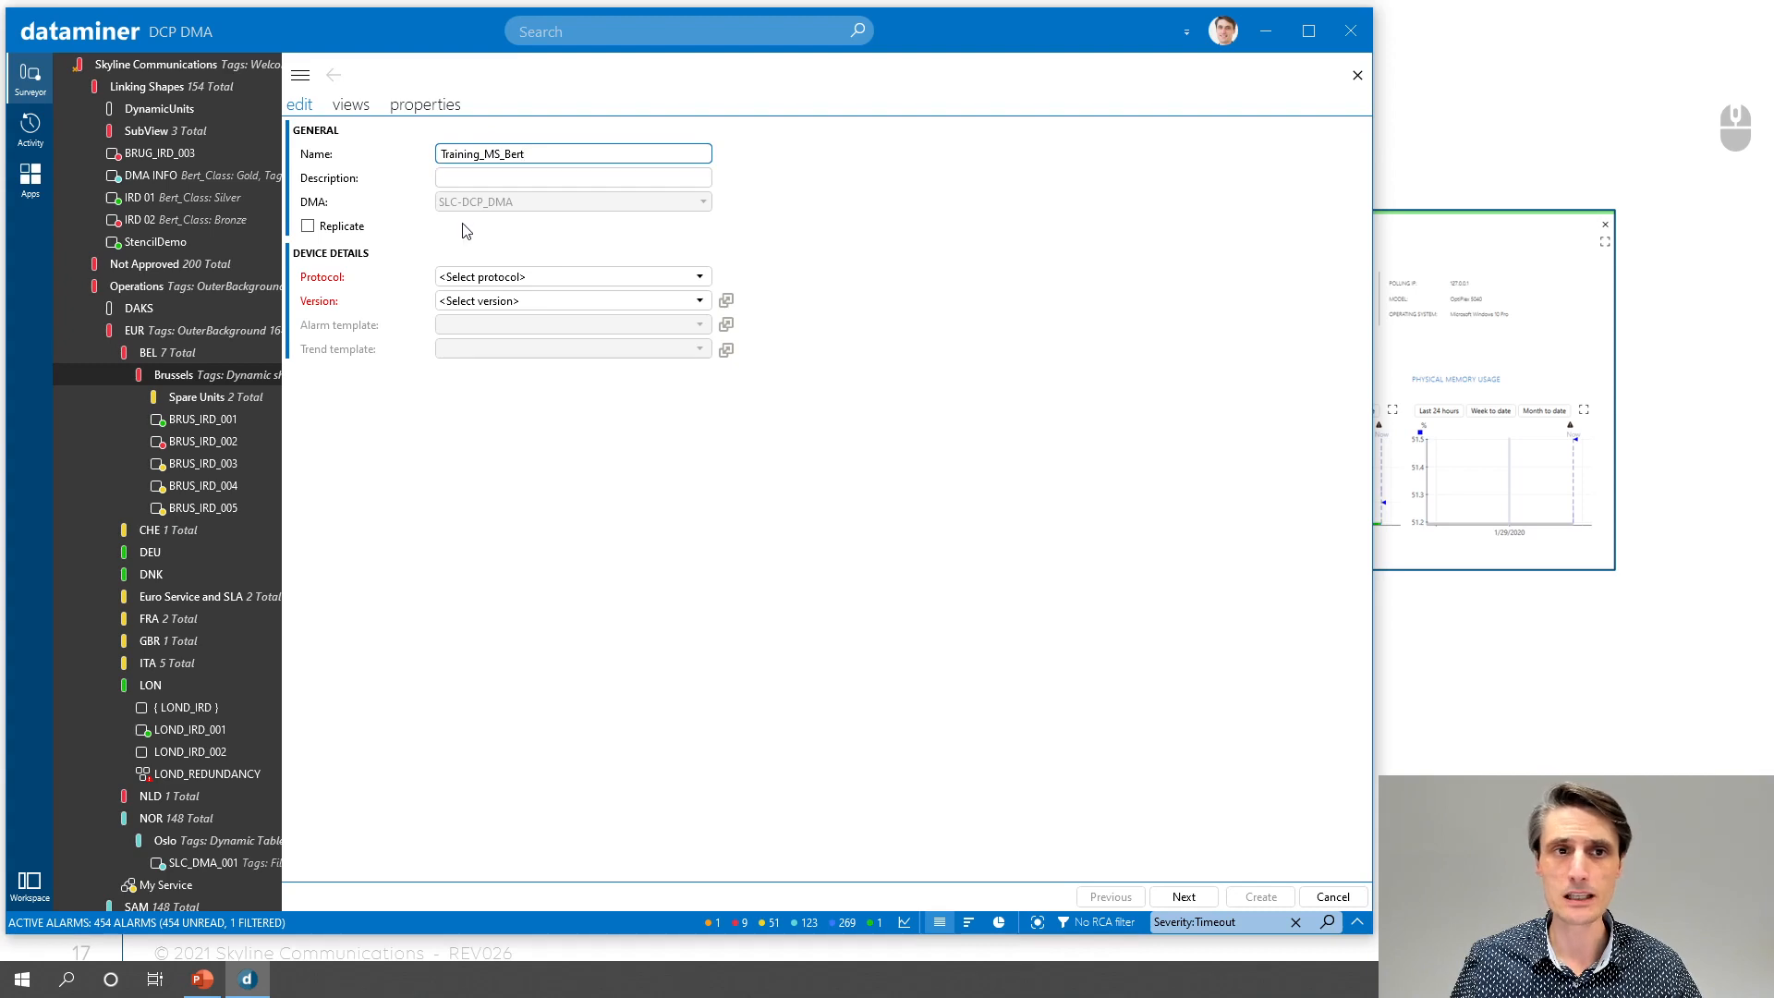
left_click(520, 203)
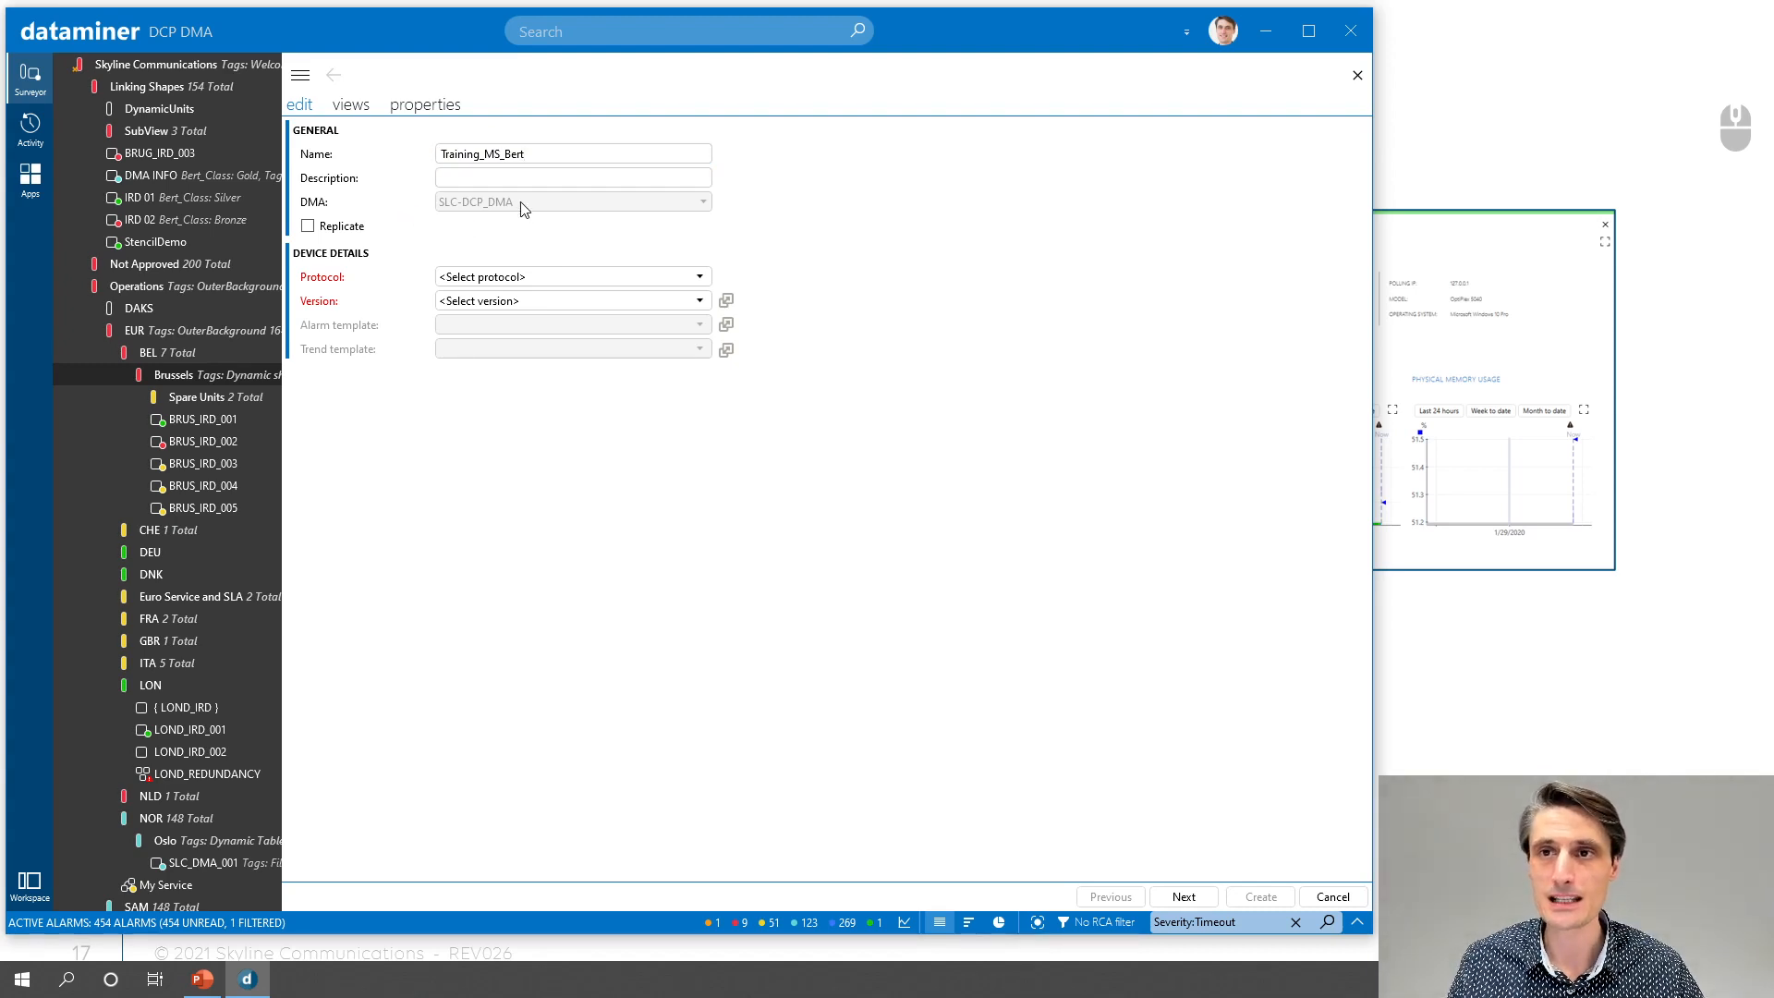
left_click(1223, 30)
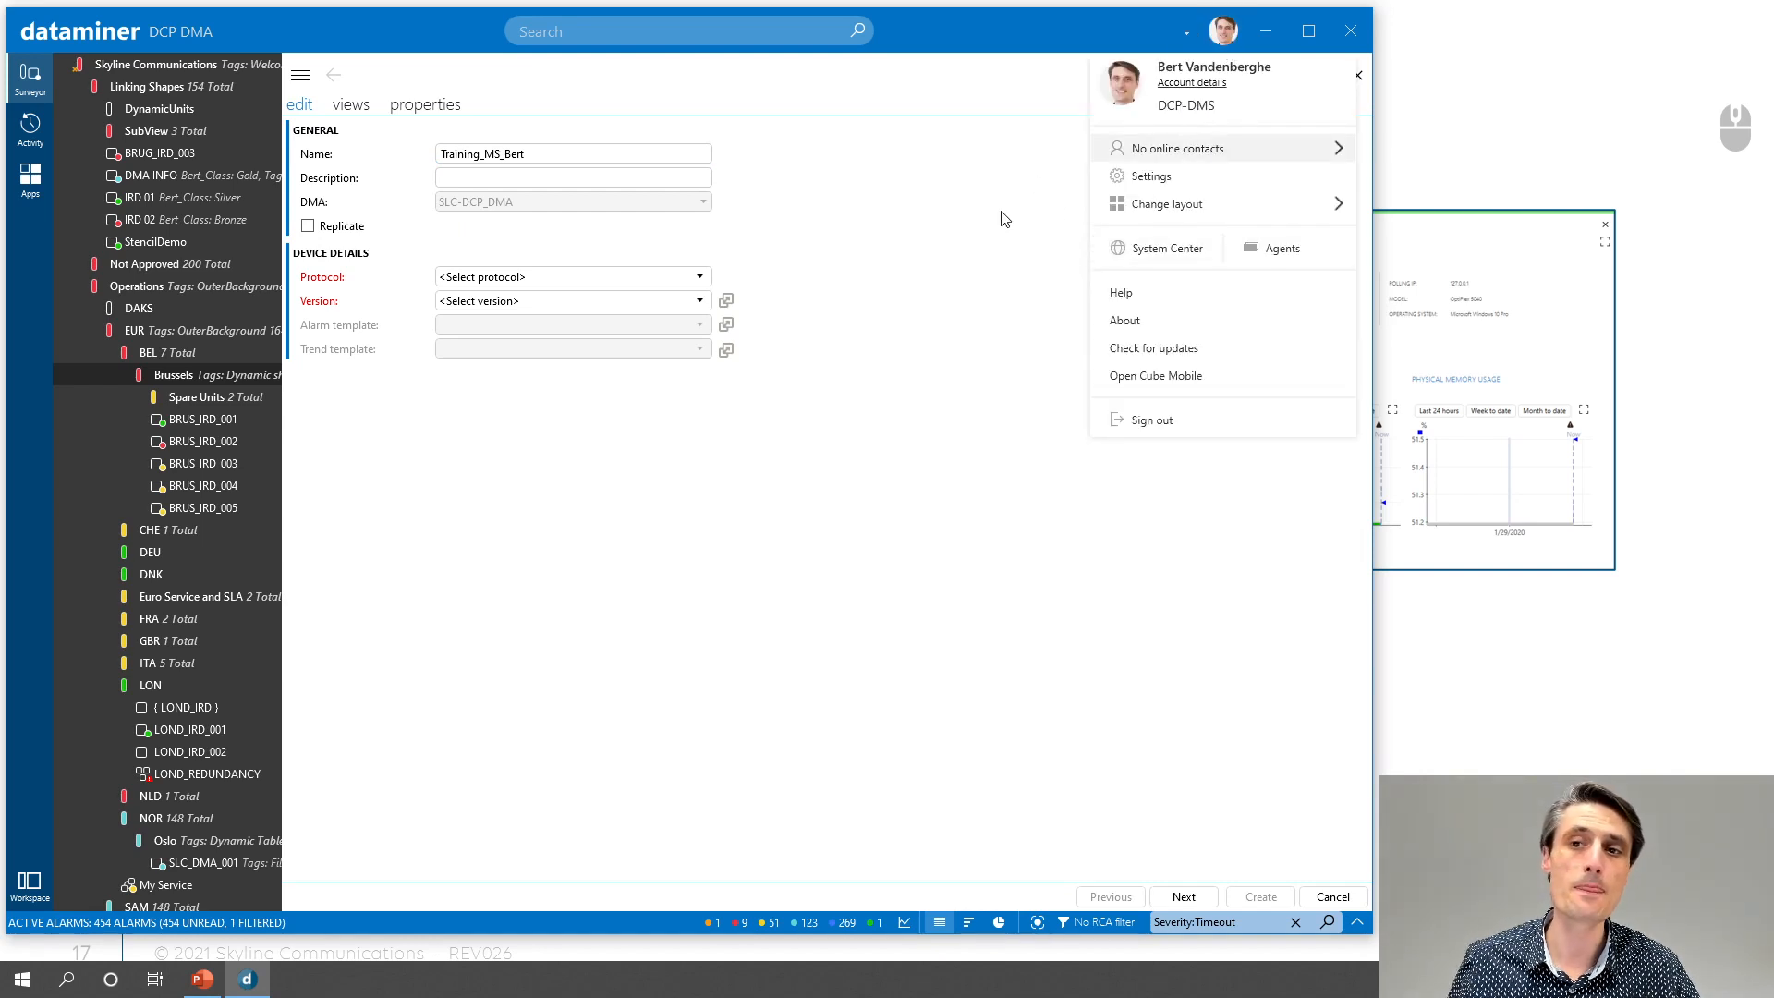
left_click(932, 207)
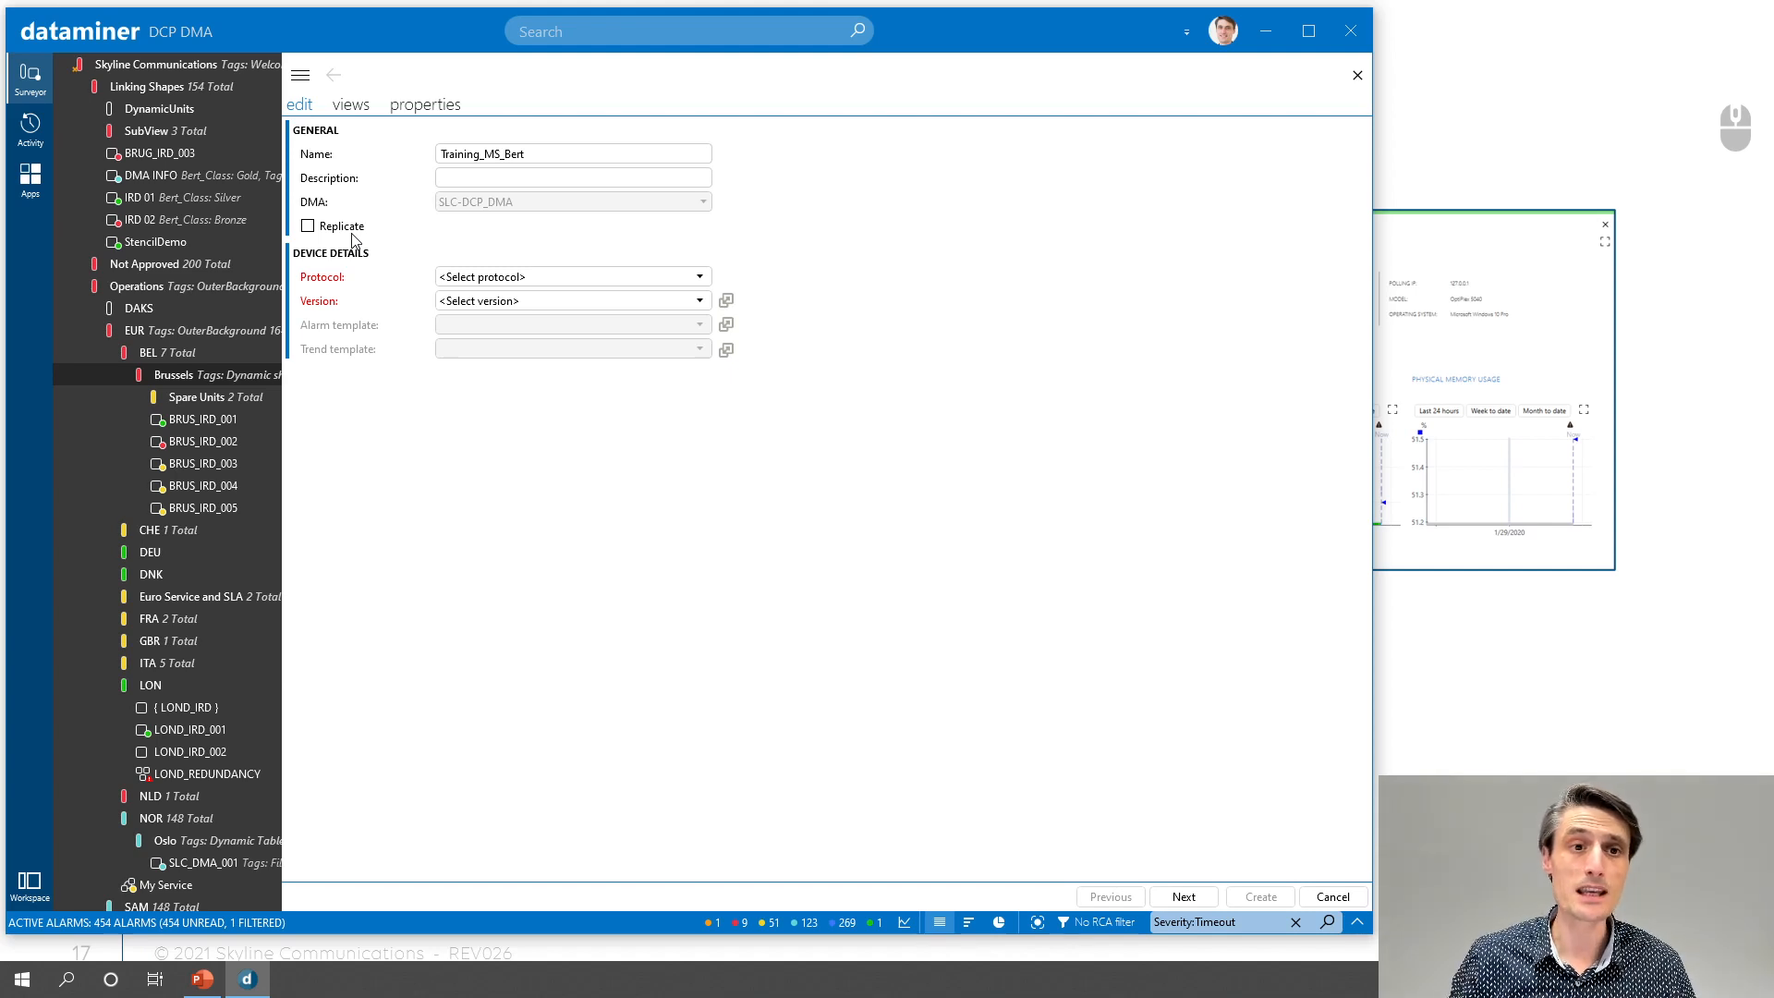
- Enable the Replicate option to view its connection and credential fields, and disable it again
left_click(308, 225)
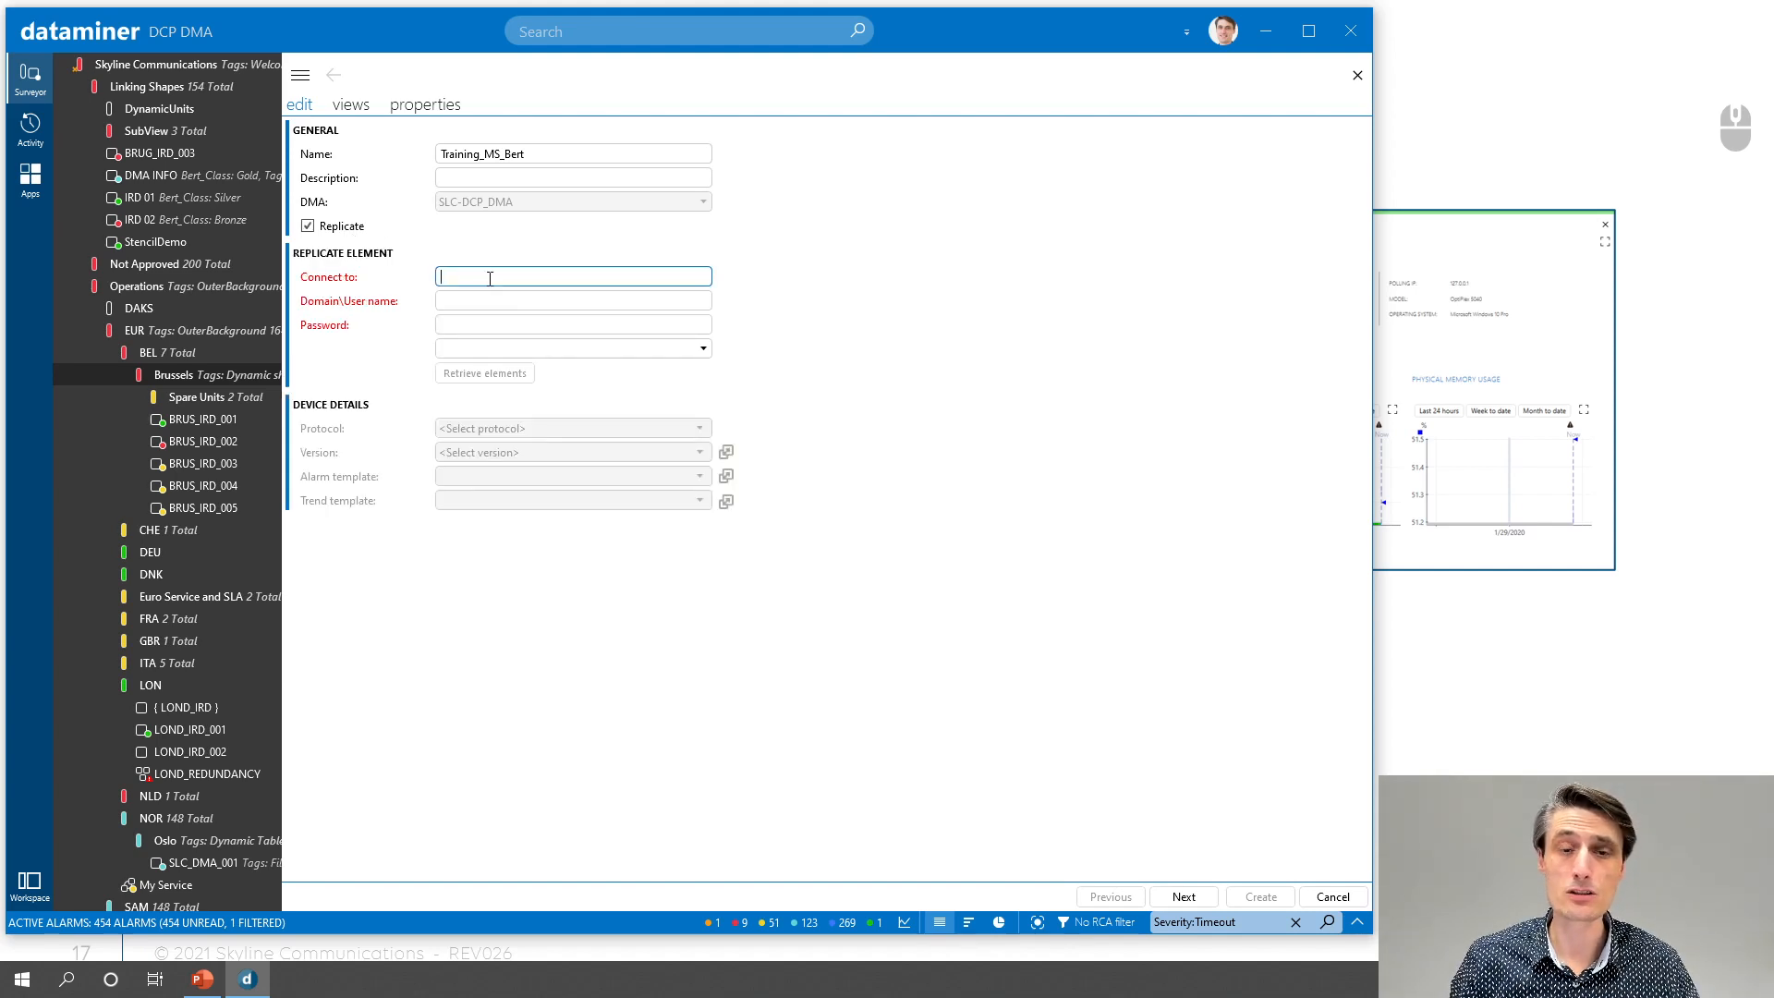
left_click(488, 301)
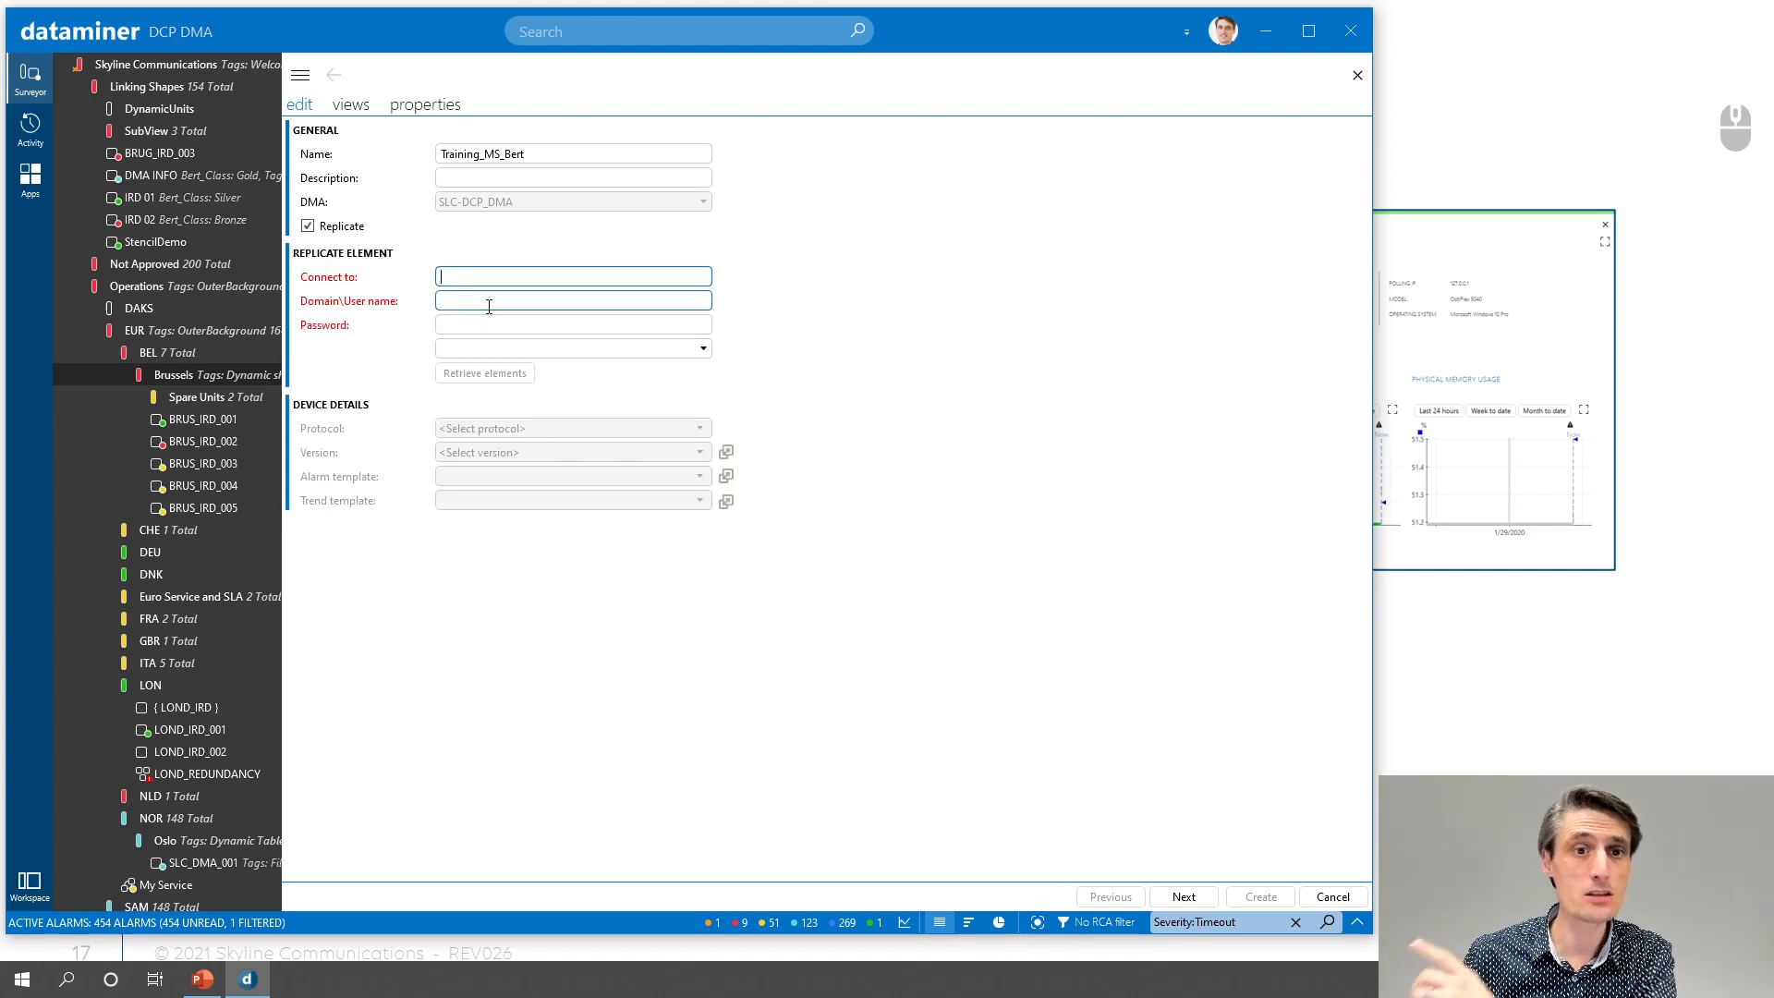
left_click(488, 324)
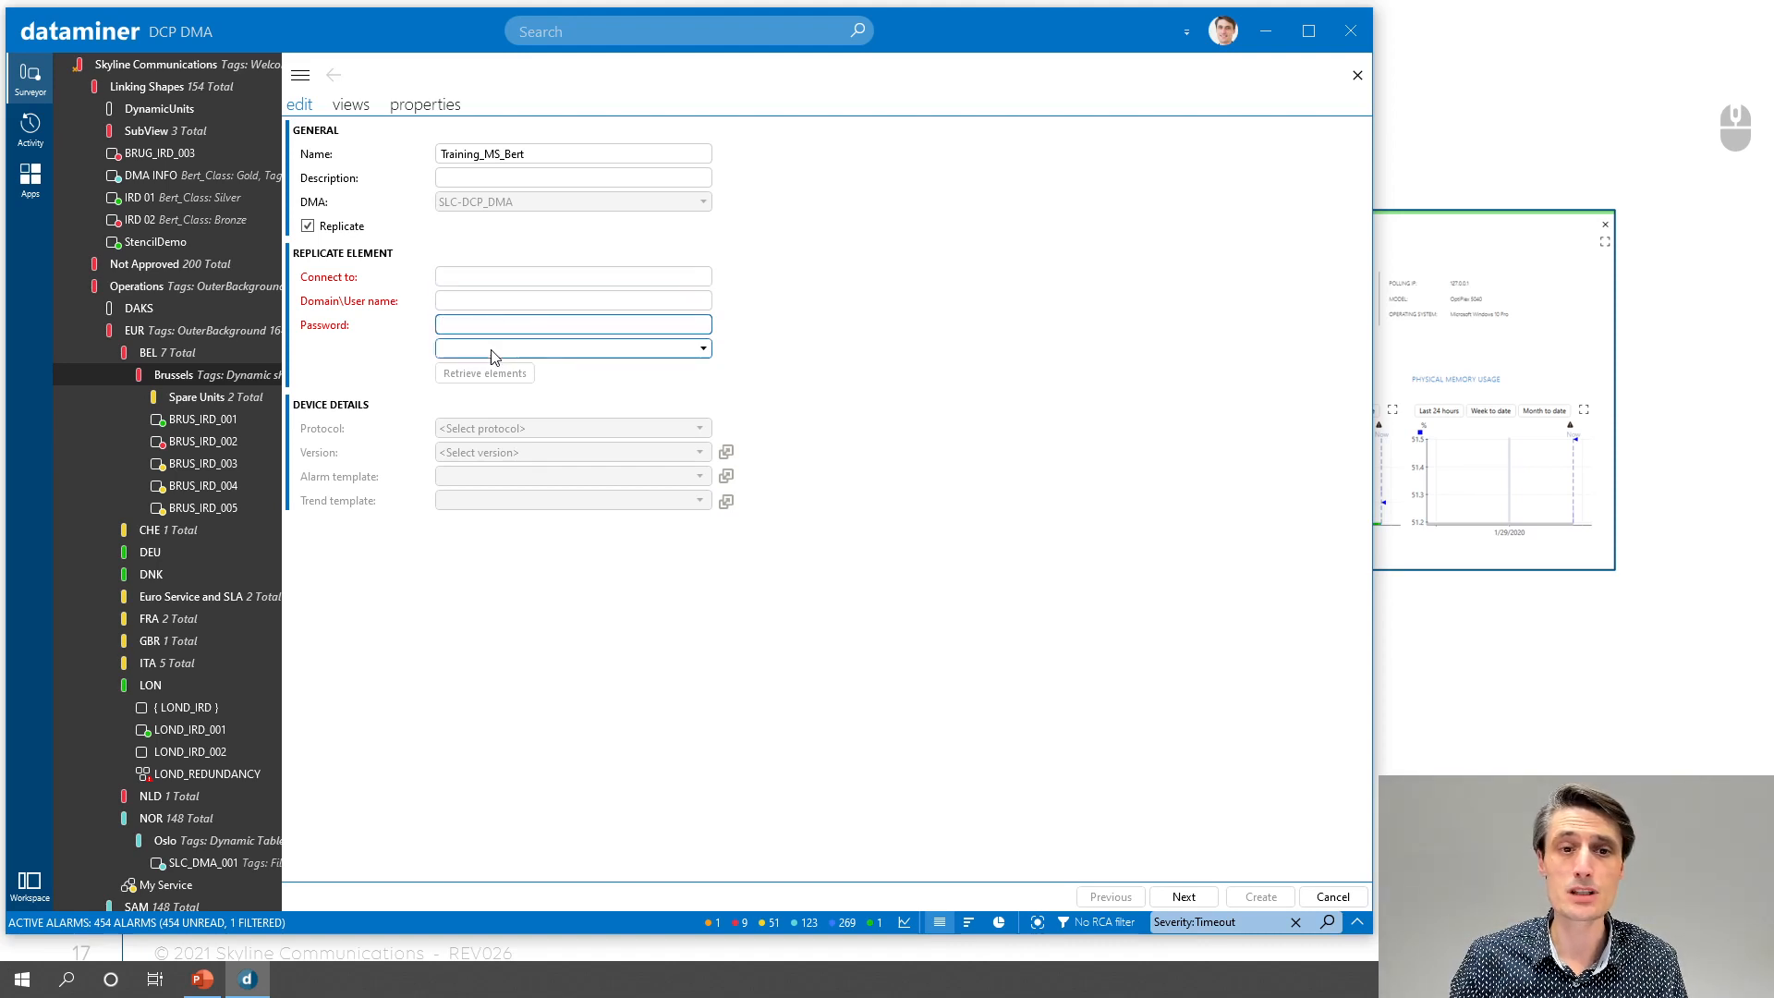
left_click(314, 227)
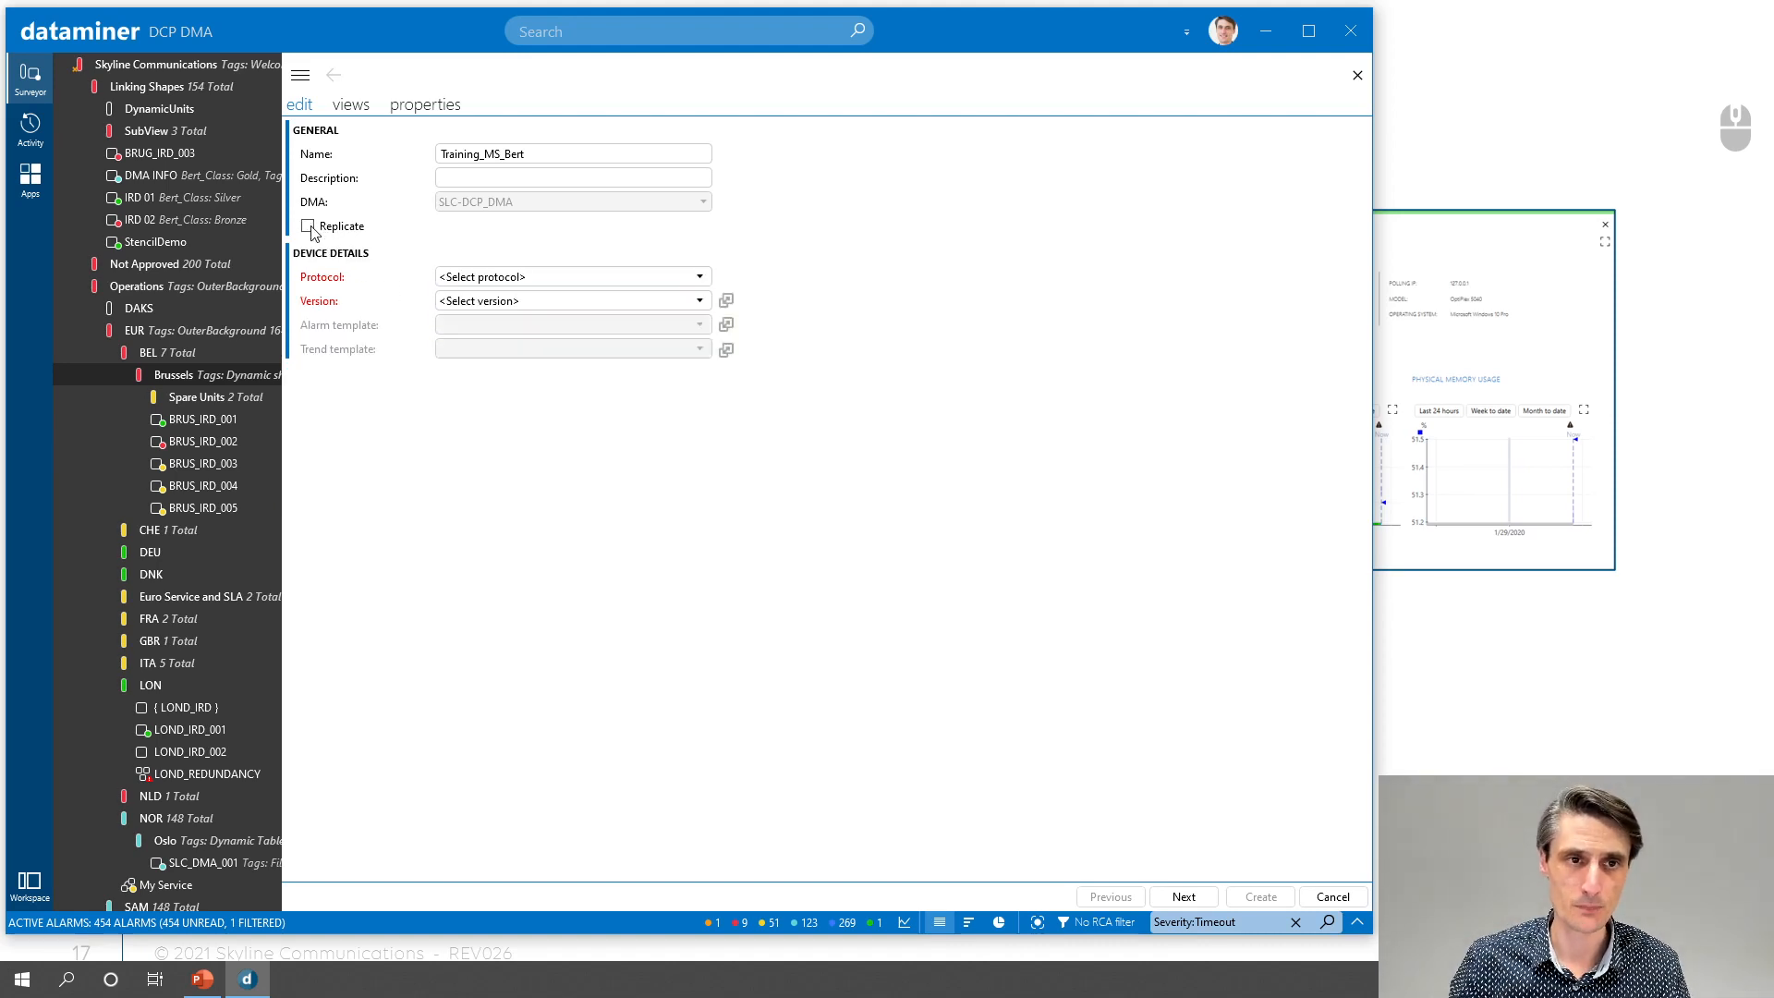
- Filter the protocols by "micr" and assign the Microsoft Platform protocol to the new element
left_click(577, 174)
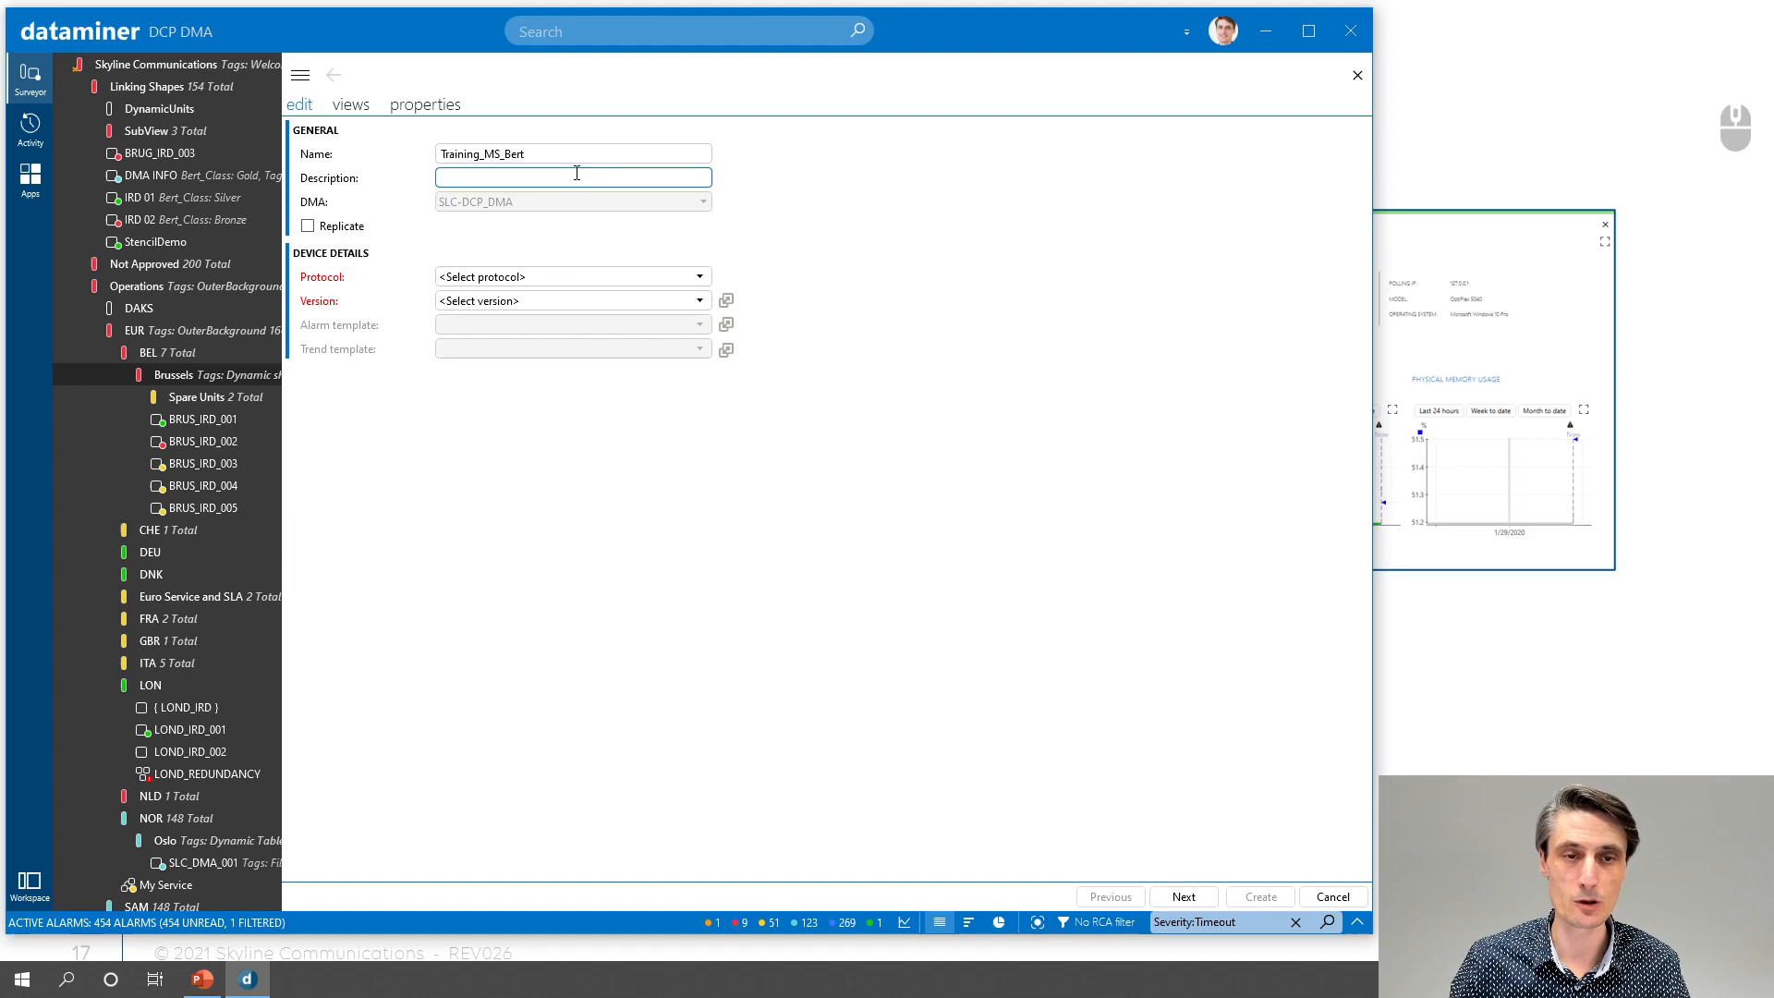
left_click(535, 278)
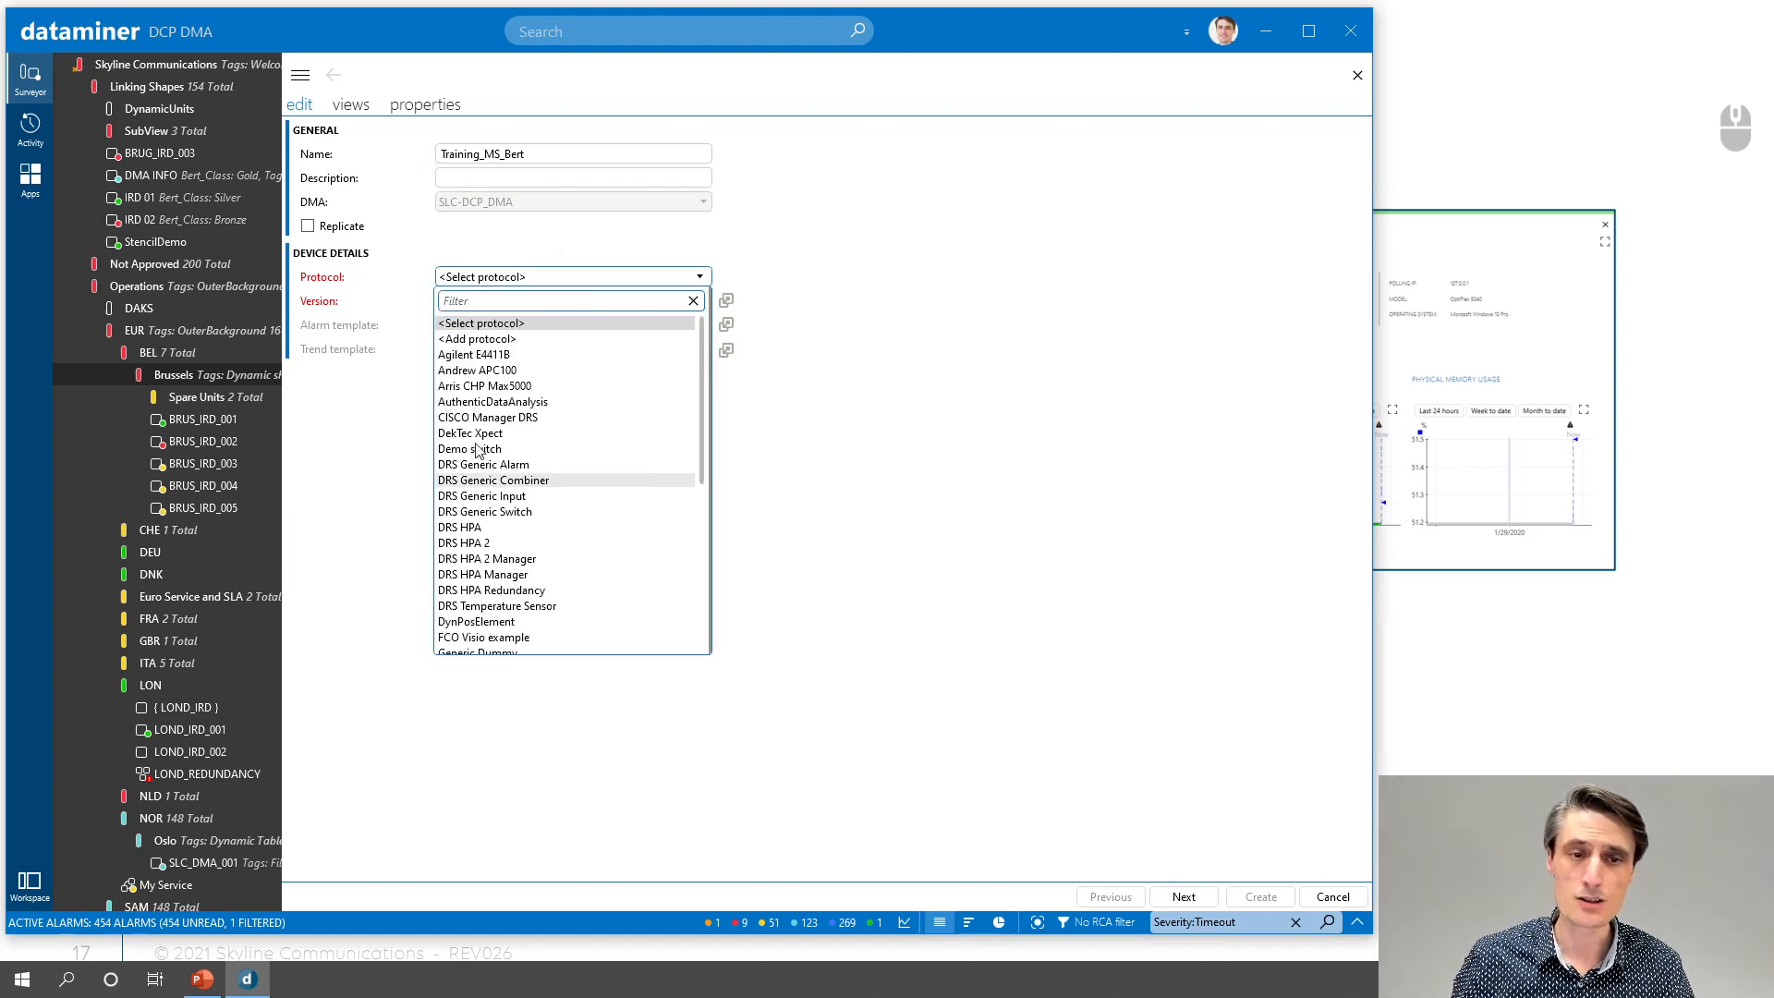
scroll(530, 499, "down", 7)
scroll(530, 499, "up", 7)
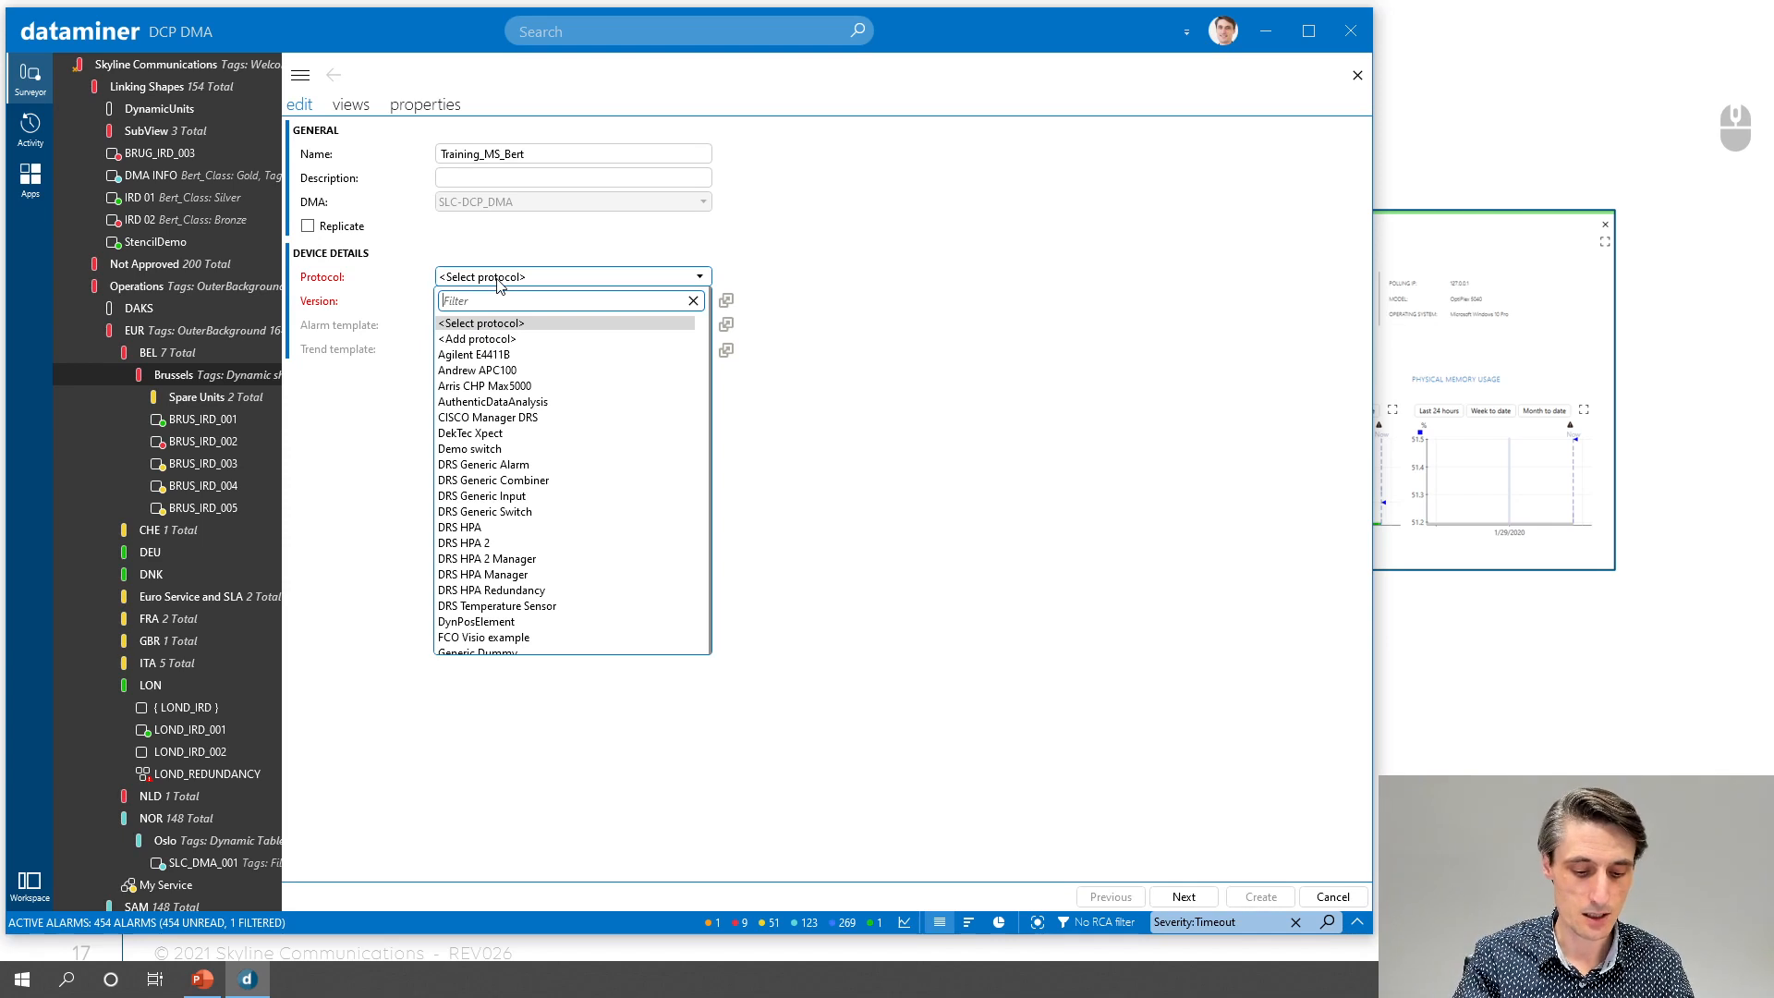
type("micr")
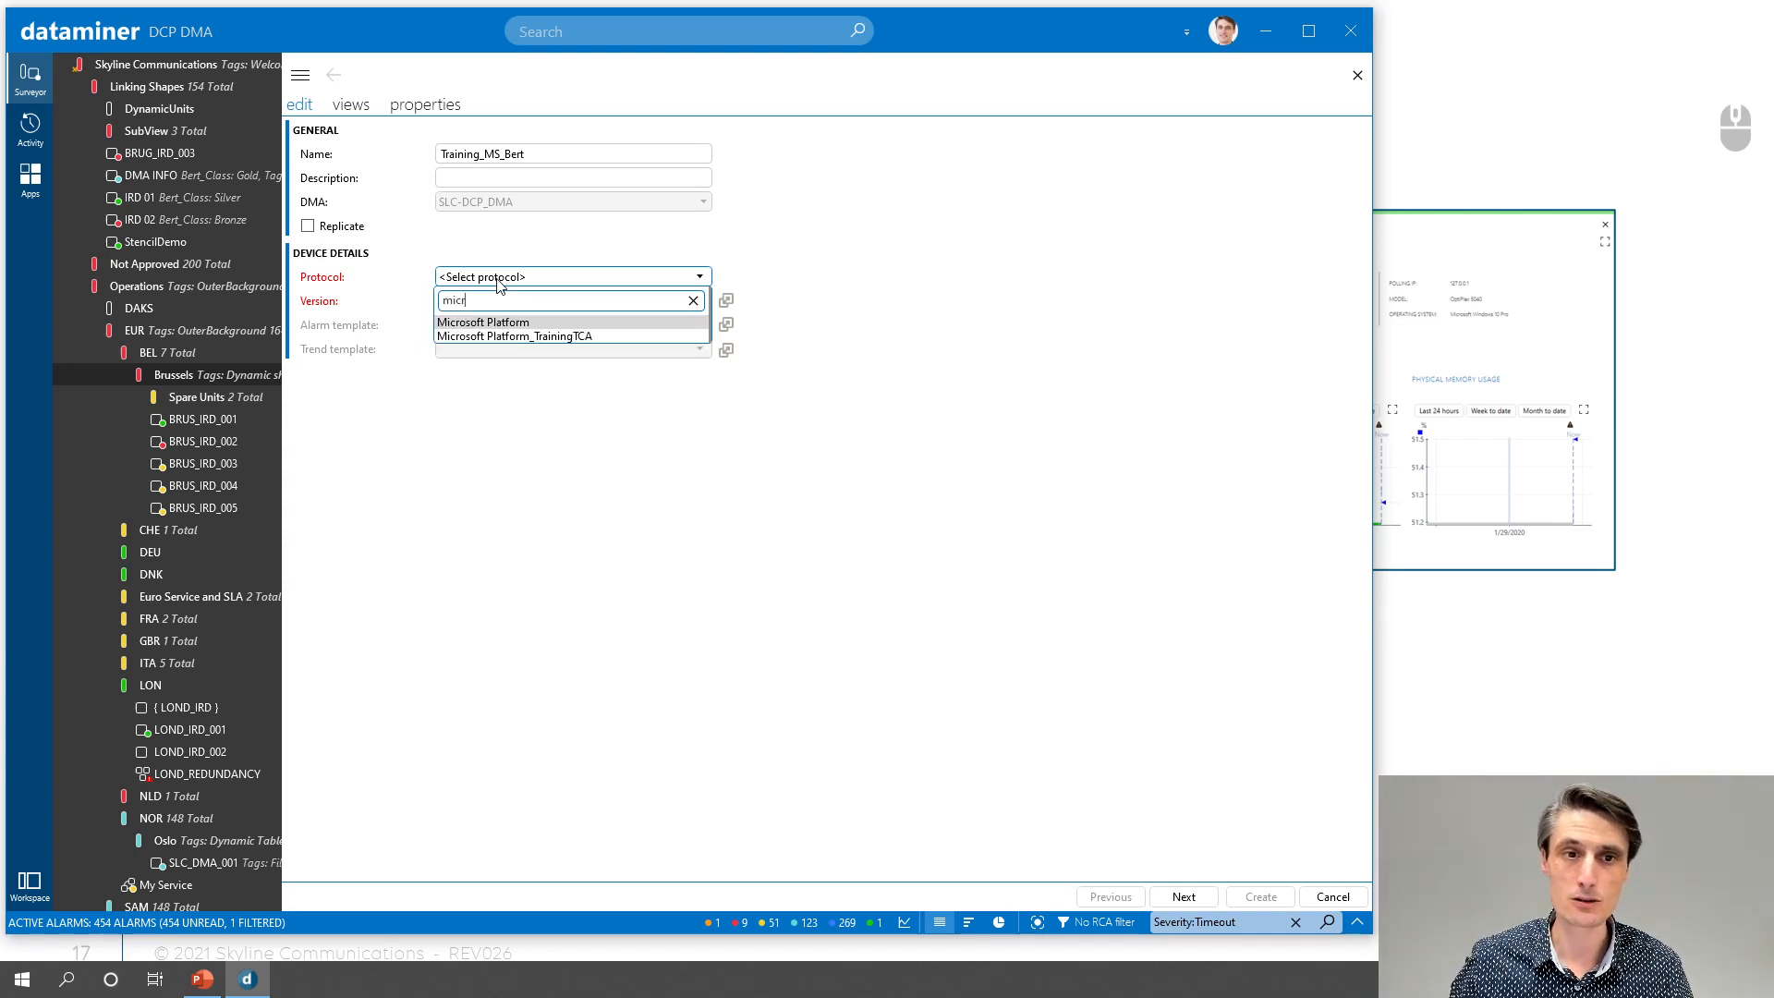
left_click(511, 323)
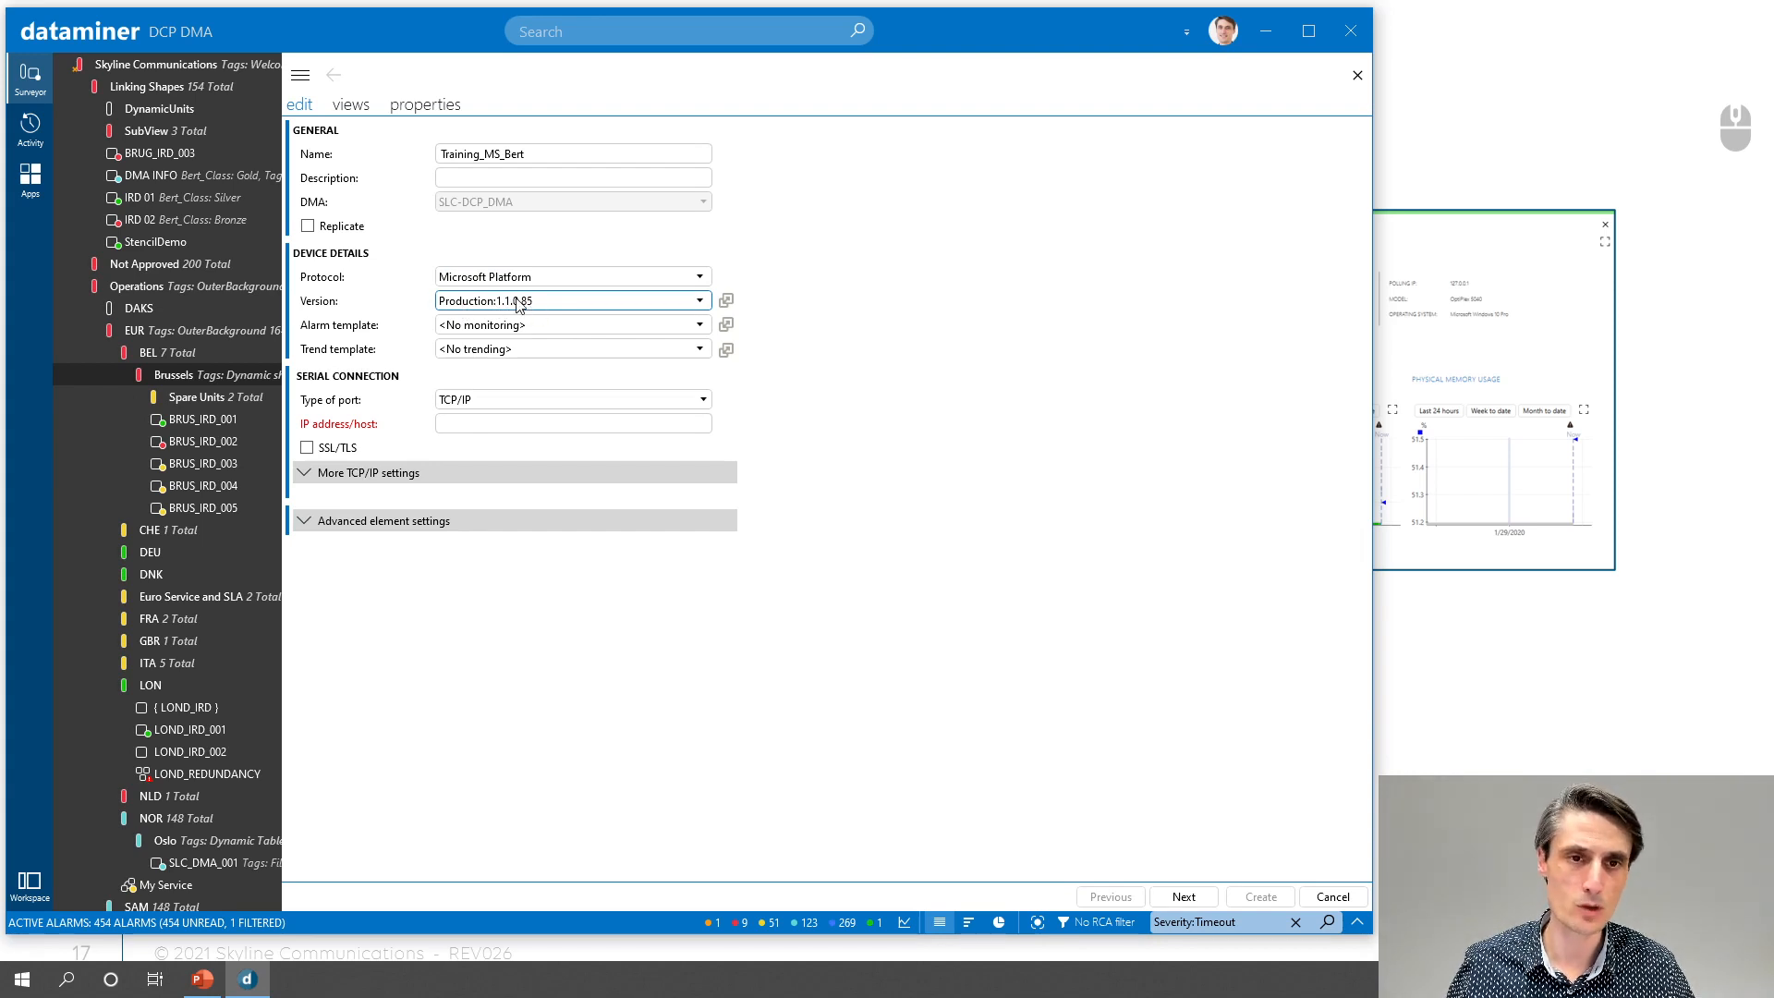
- Set both the alarm template and the trend template of the element to Standard
left_click(477, 333)
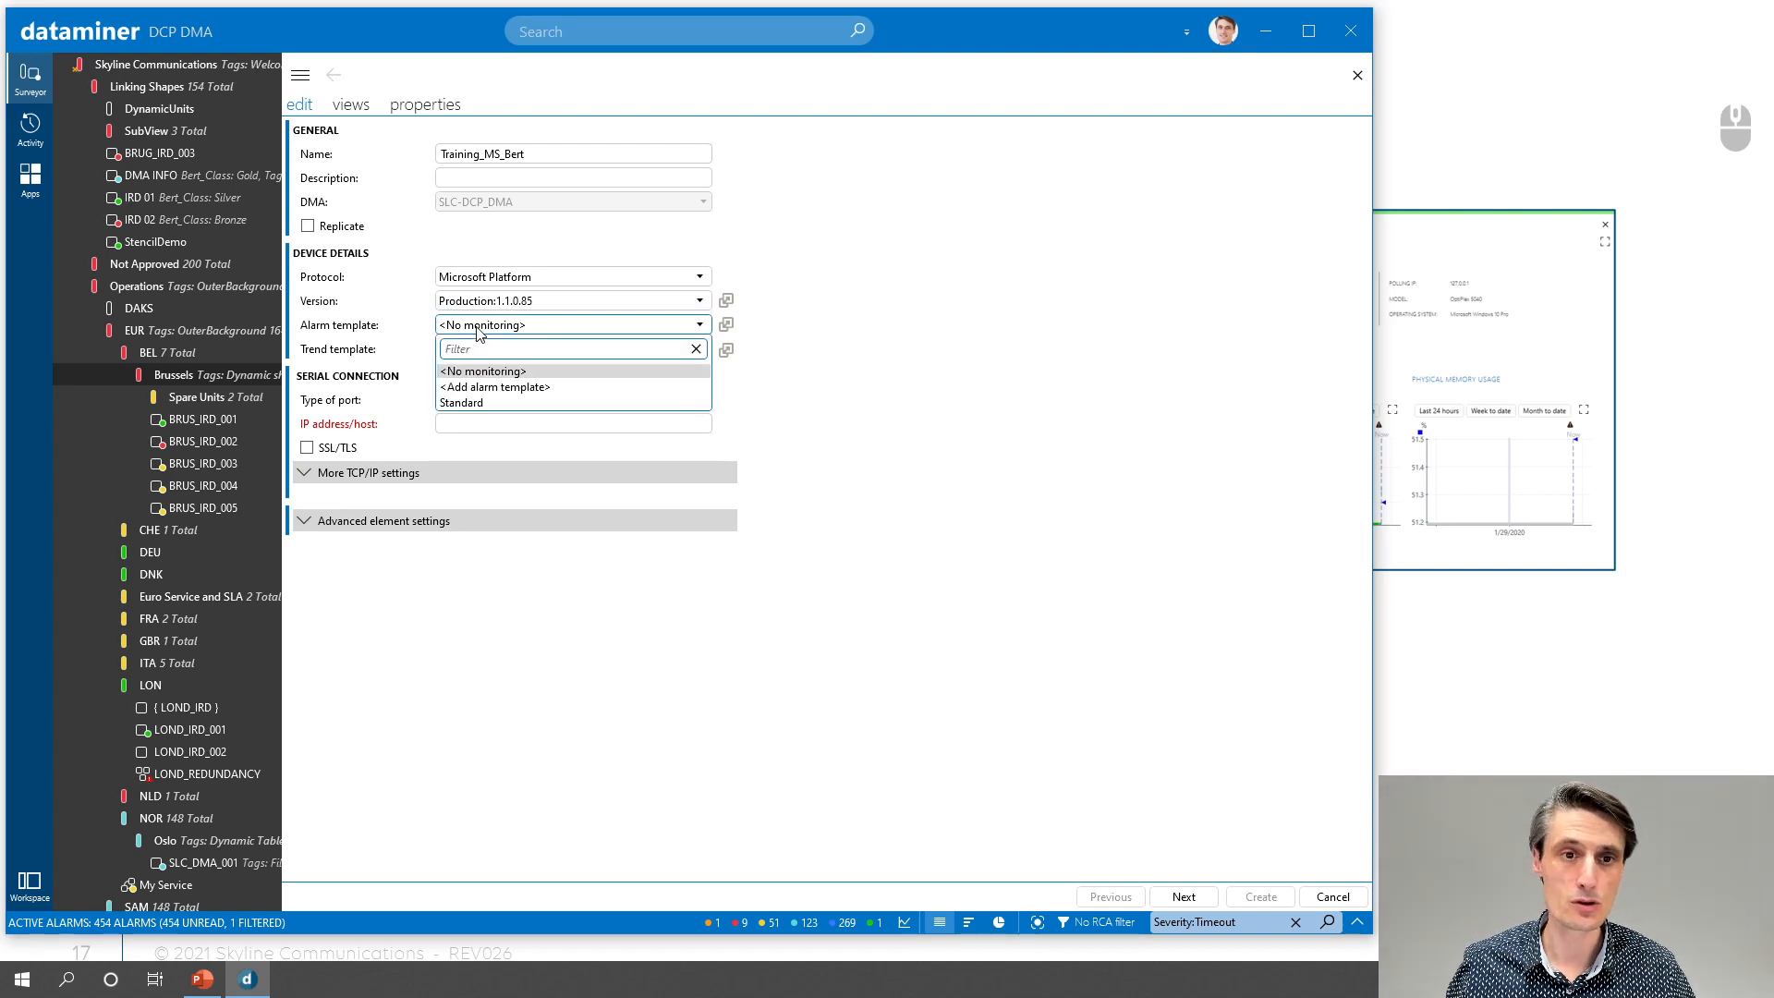
left_click(492, 410)
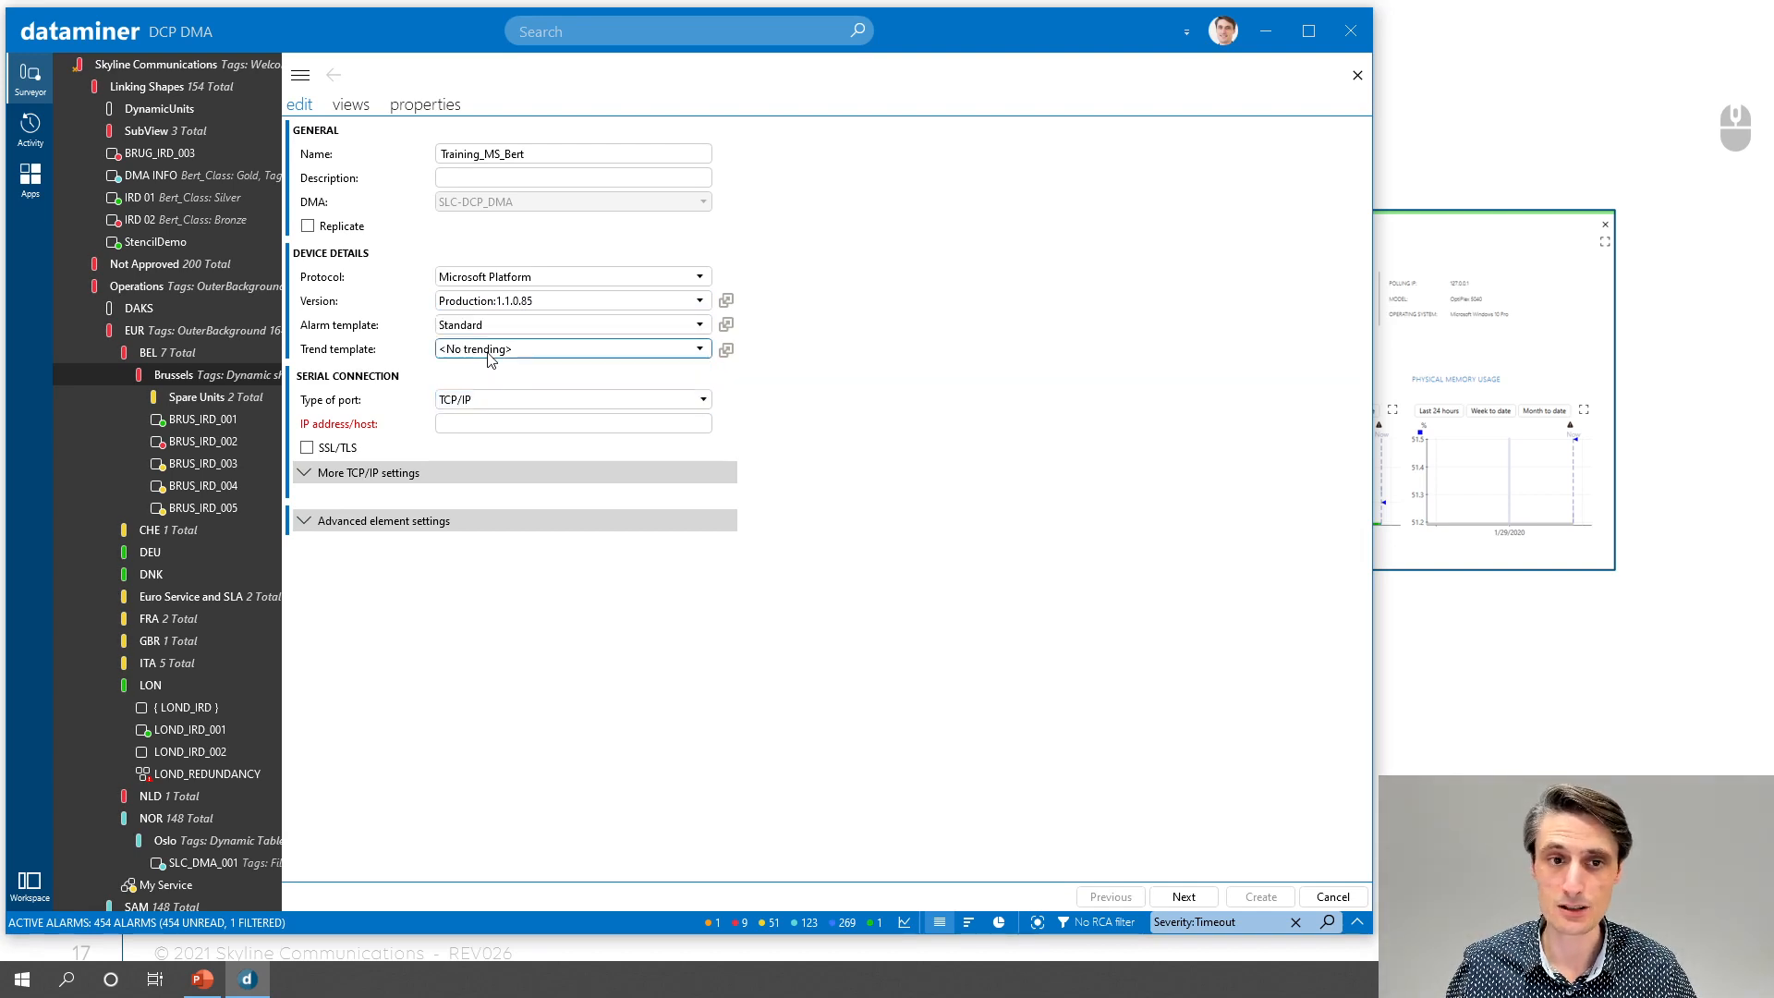
left_click(487, 352)
left_click(490, 428)
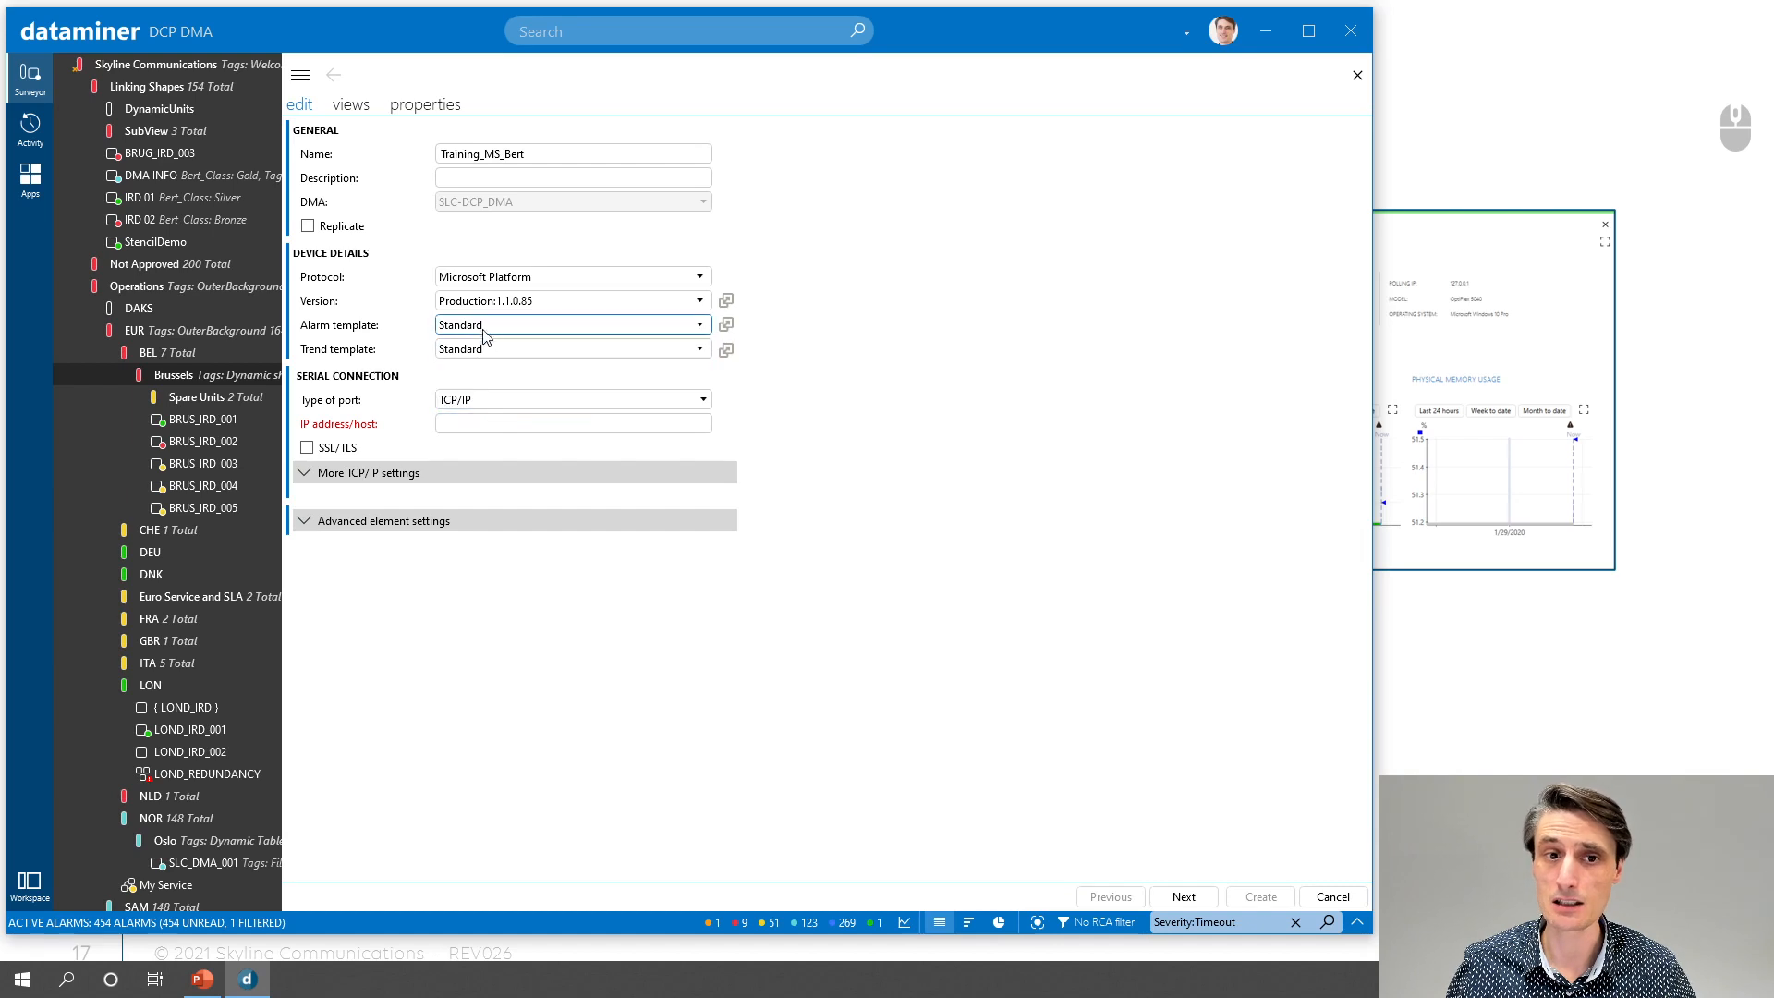
left_click(488, 330)
left_click(492, 404)
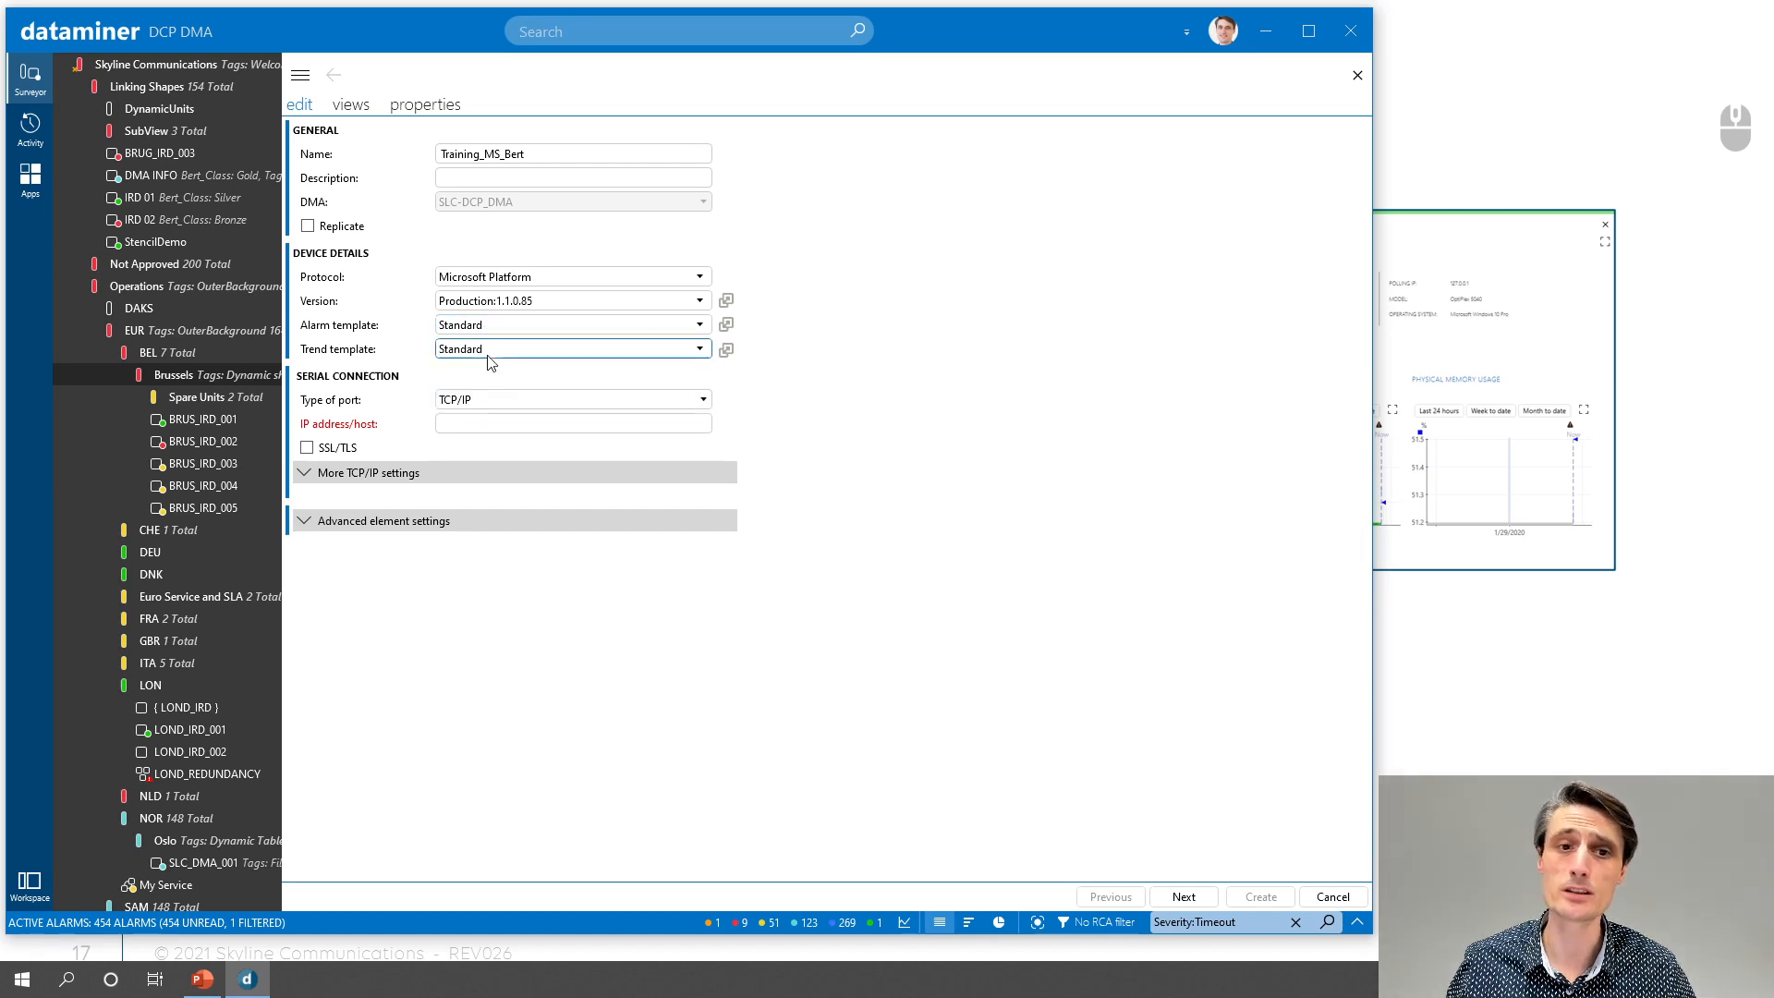
left_click(494, 351)
left_click(493, 428)
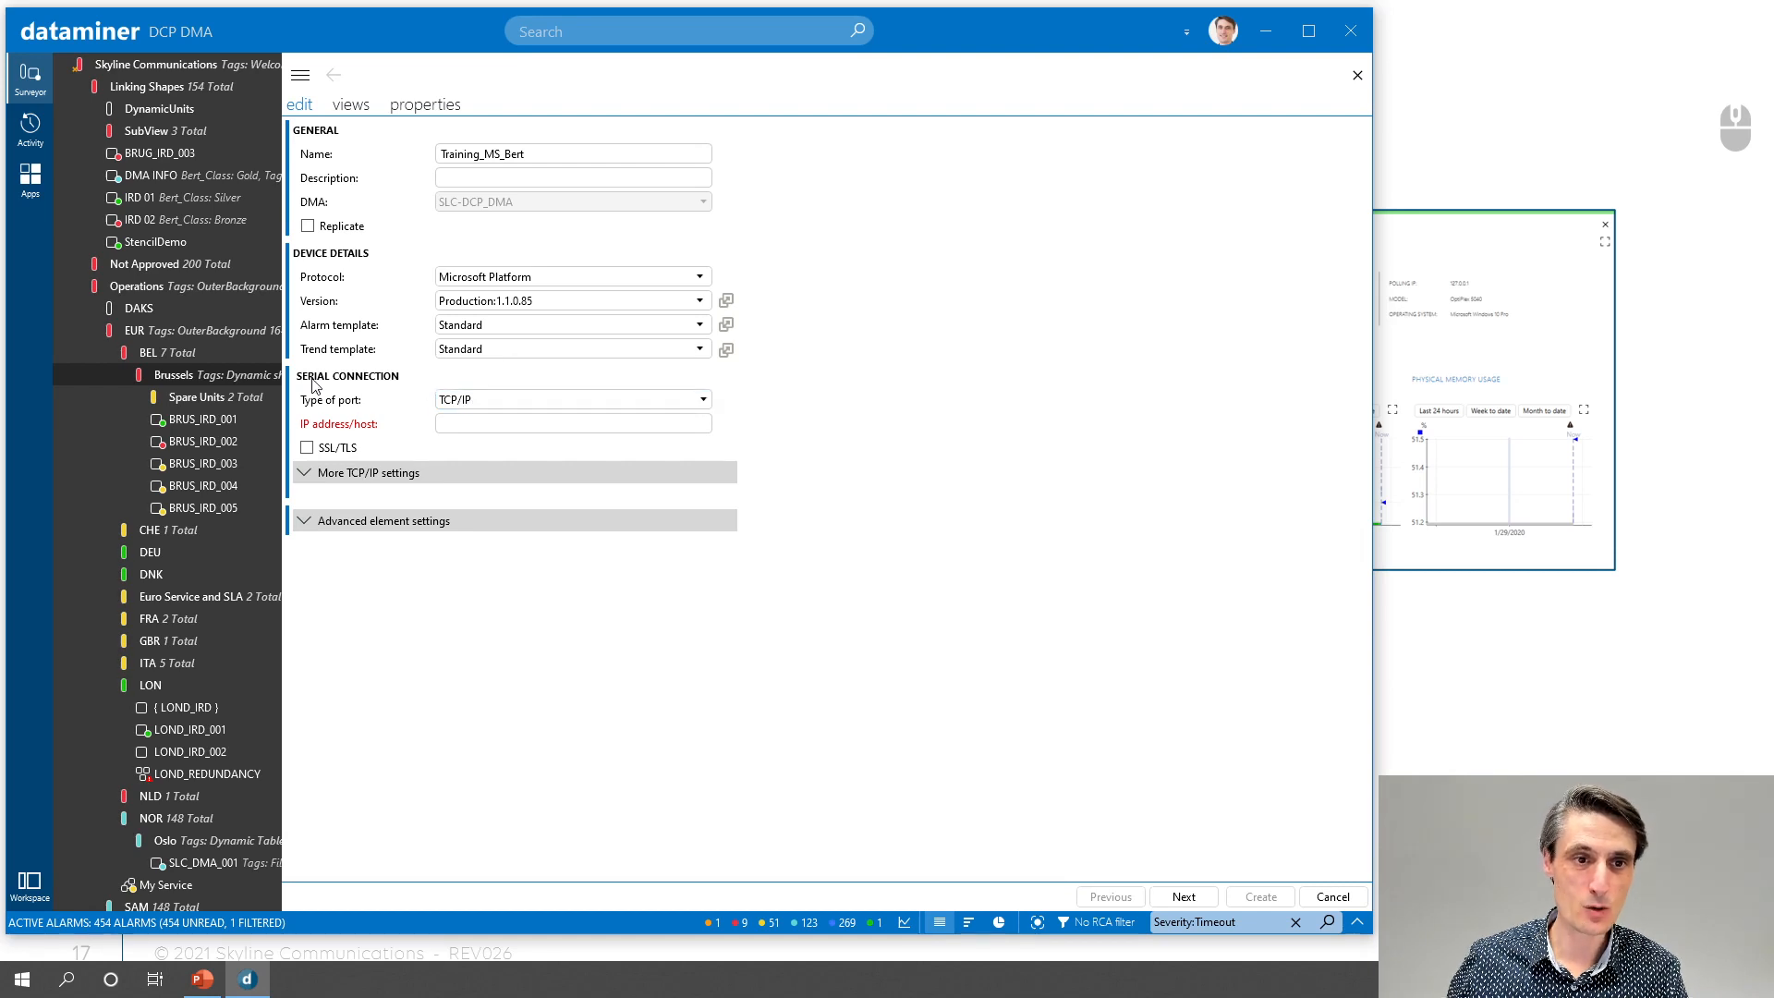
- Configure the serial connection with port type TCP/IP and IP address 127.0.0.1
left_click(473, 405)
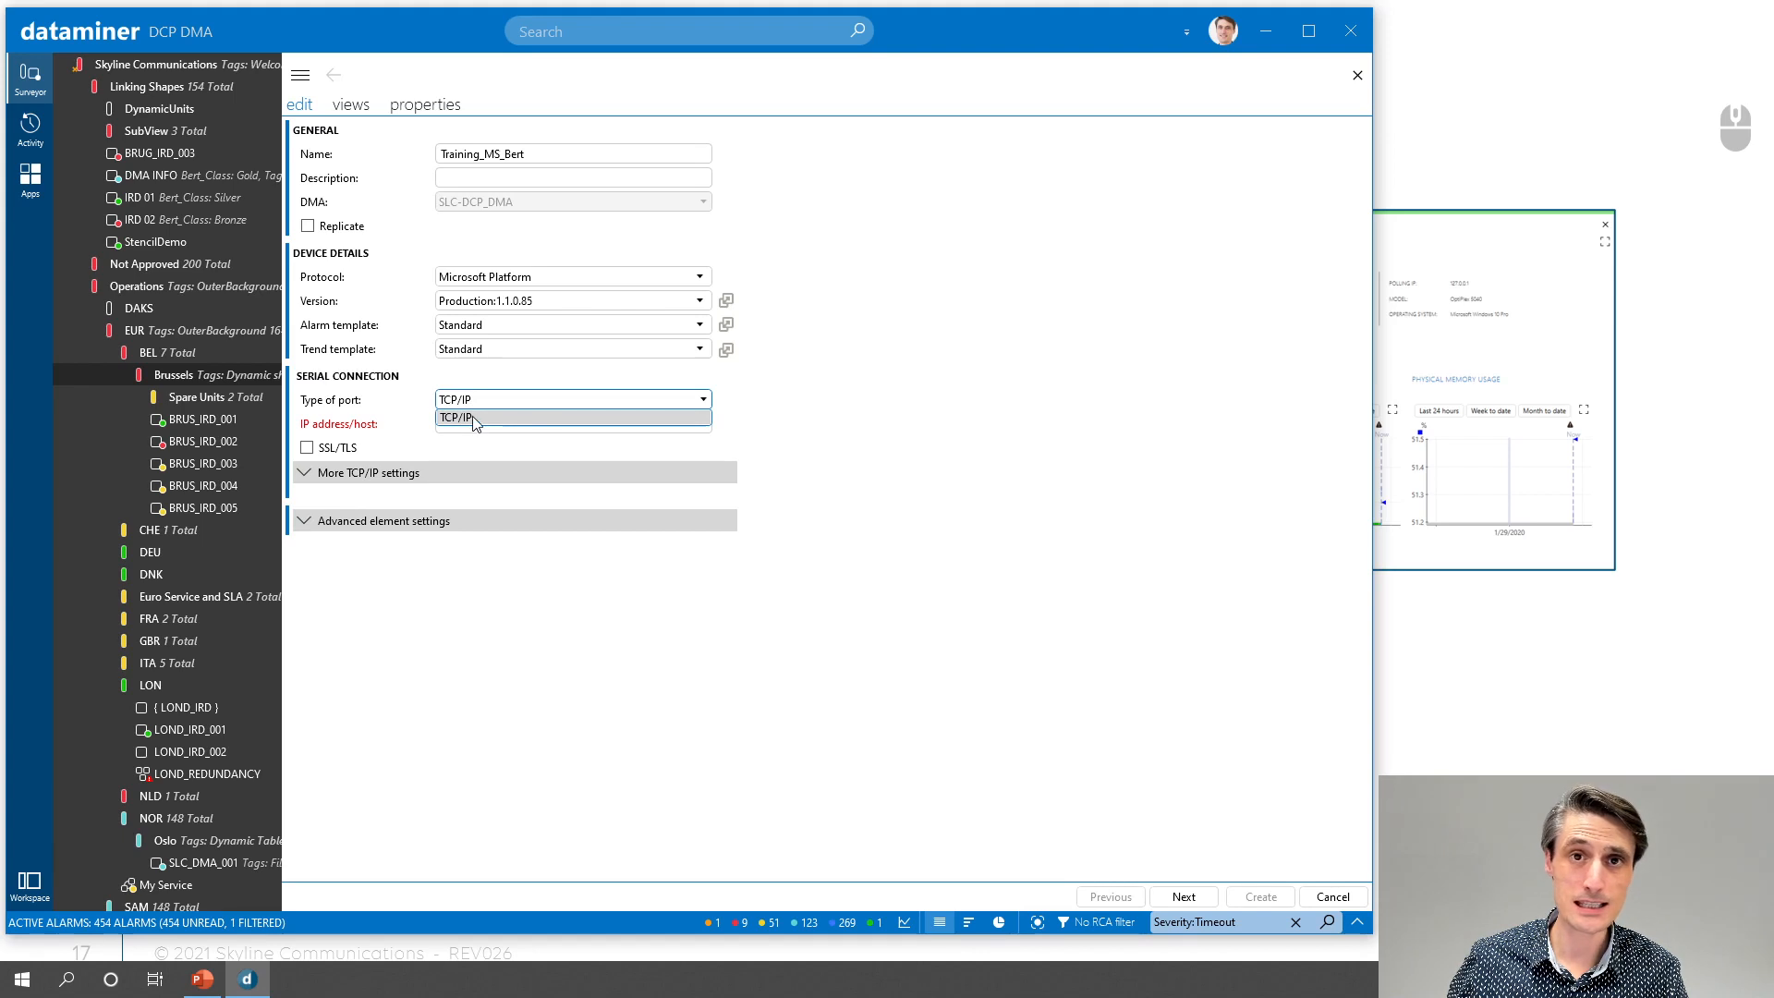
left_click(473, 418)
left_click(482, 424)
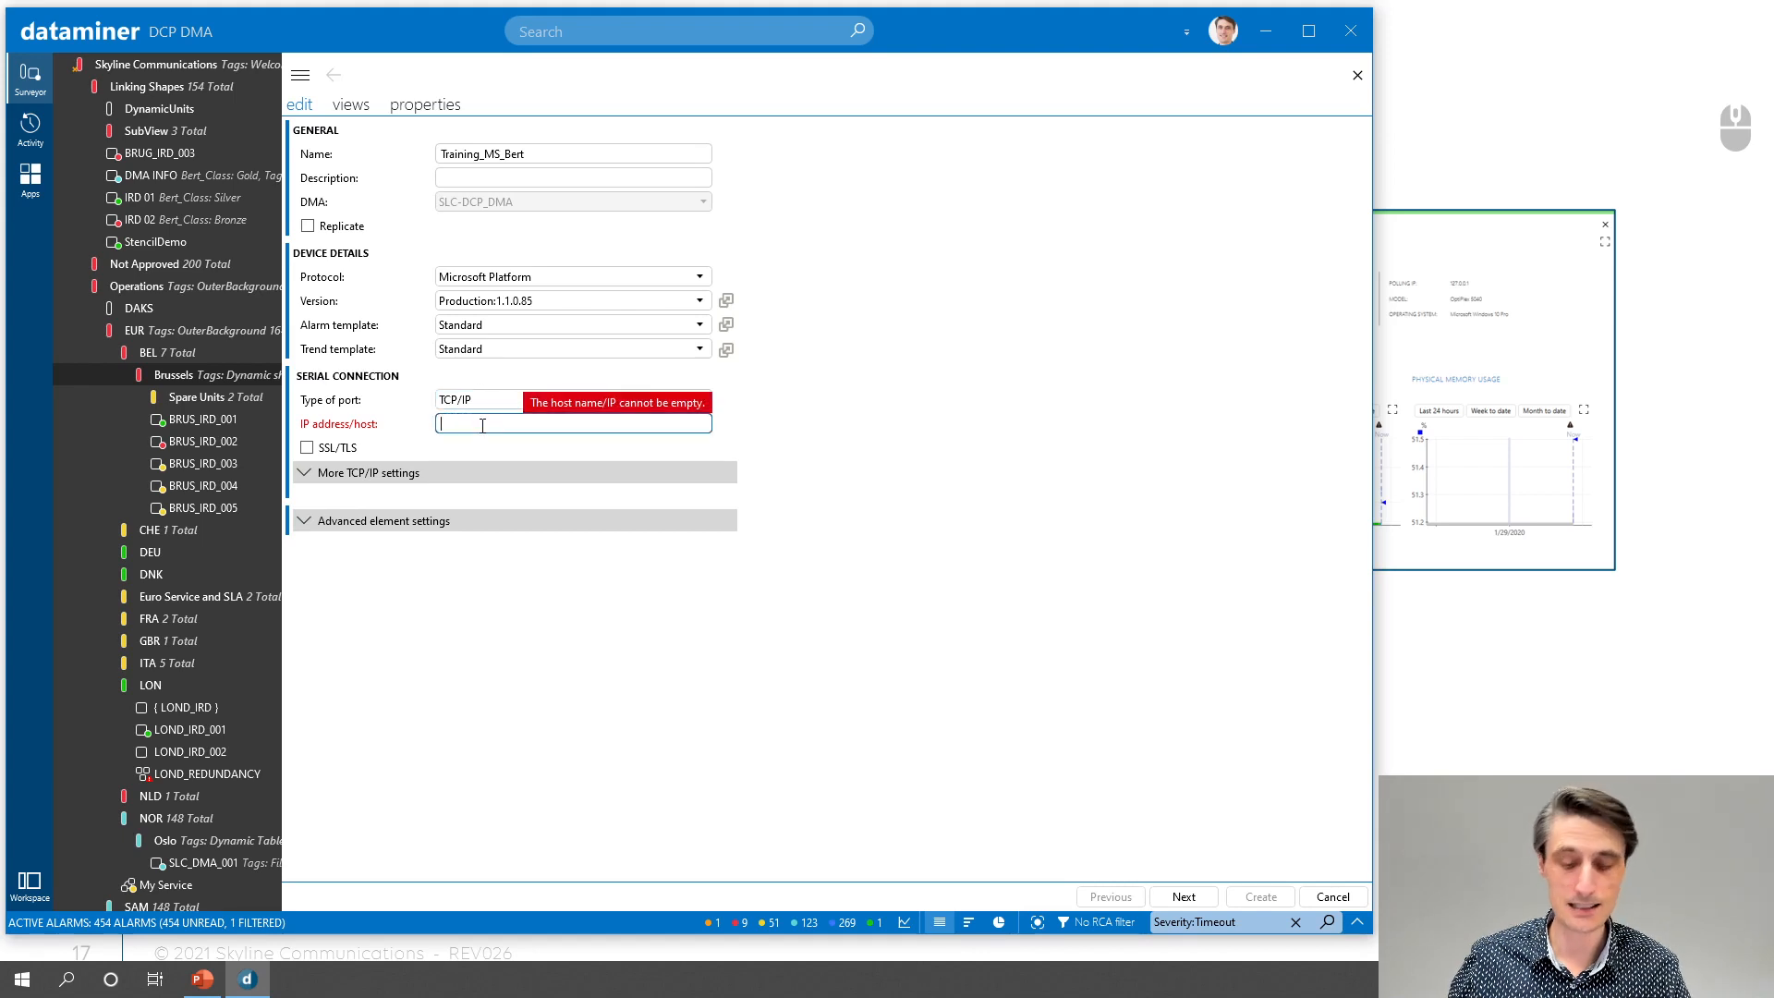
type("127.0")
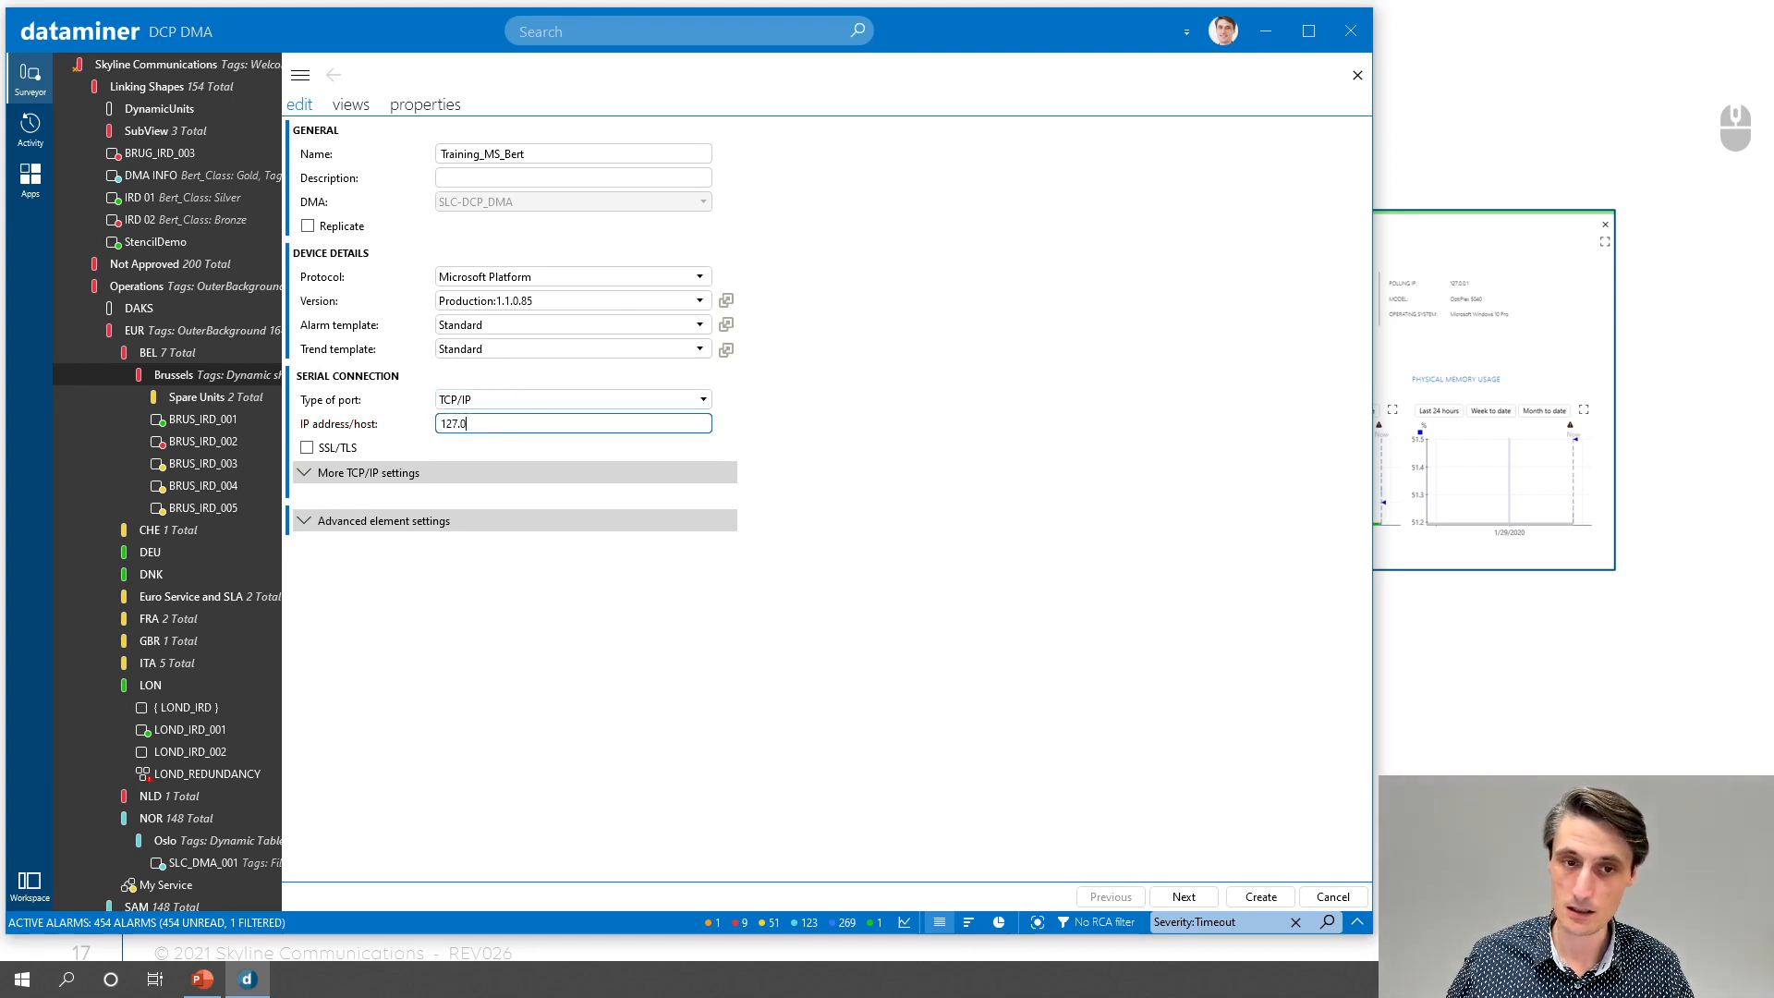
type(".0.1")
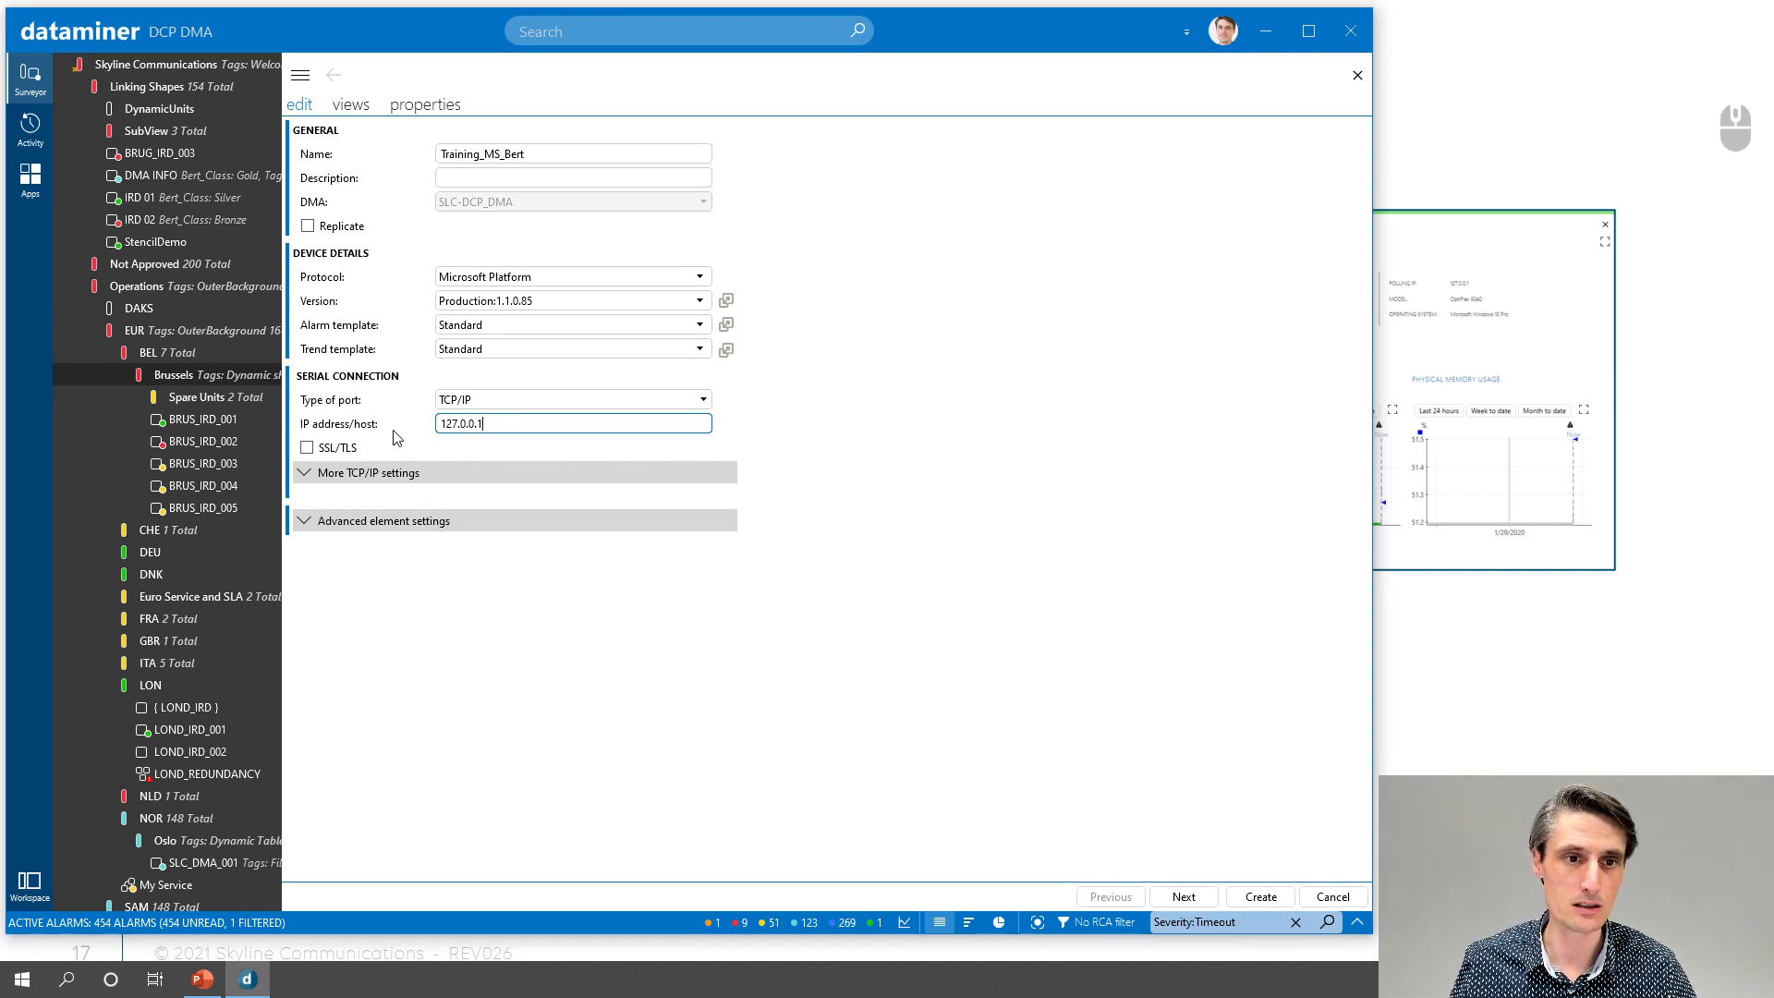
- Examine the additional TCP/IP settings and the advanced element settings, and collapse both sections again
left_click(347, 475)
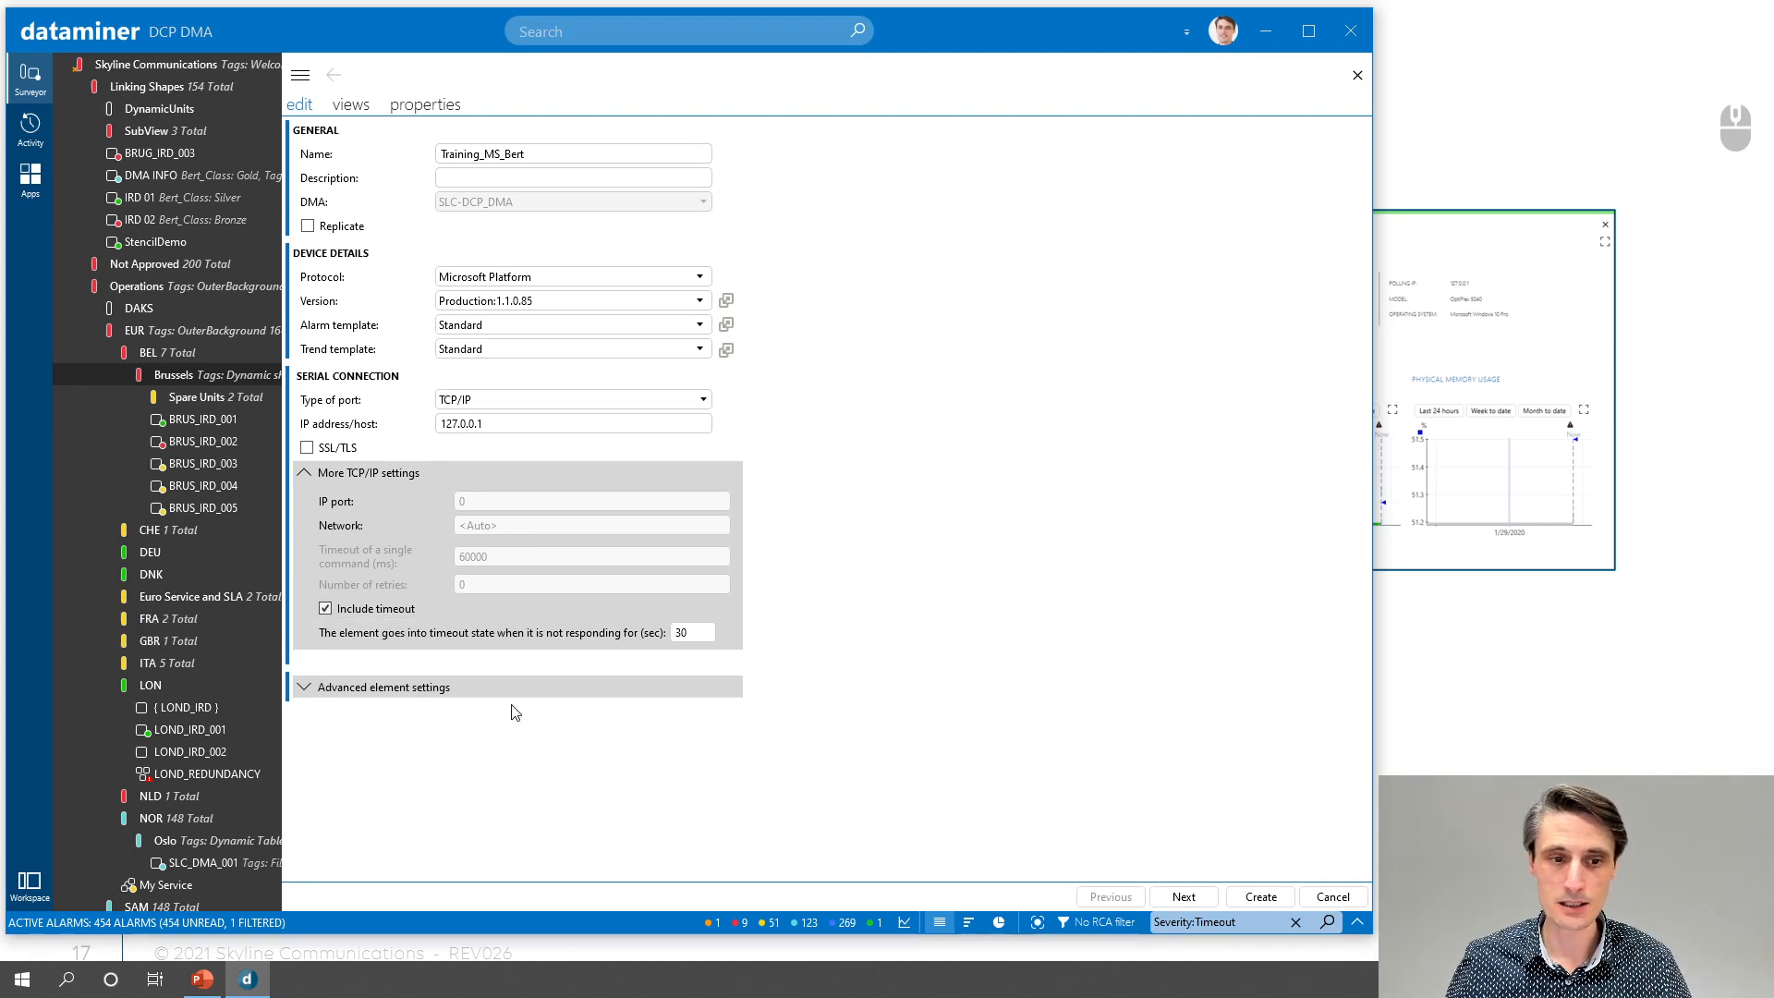
left_click(418, 688)
left_click(374, 476)
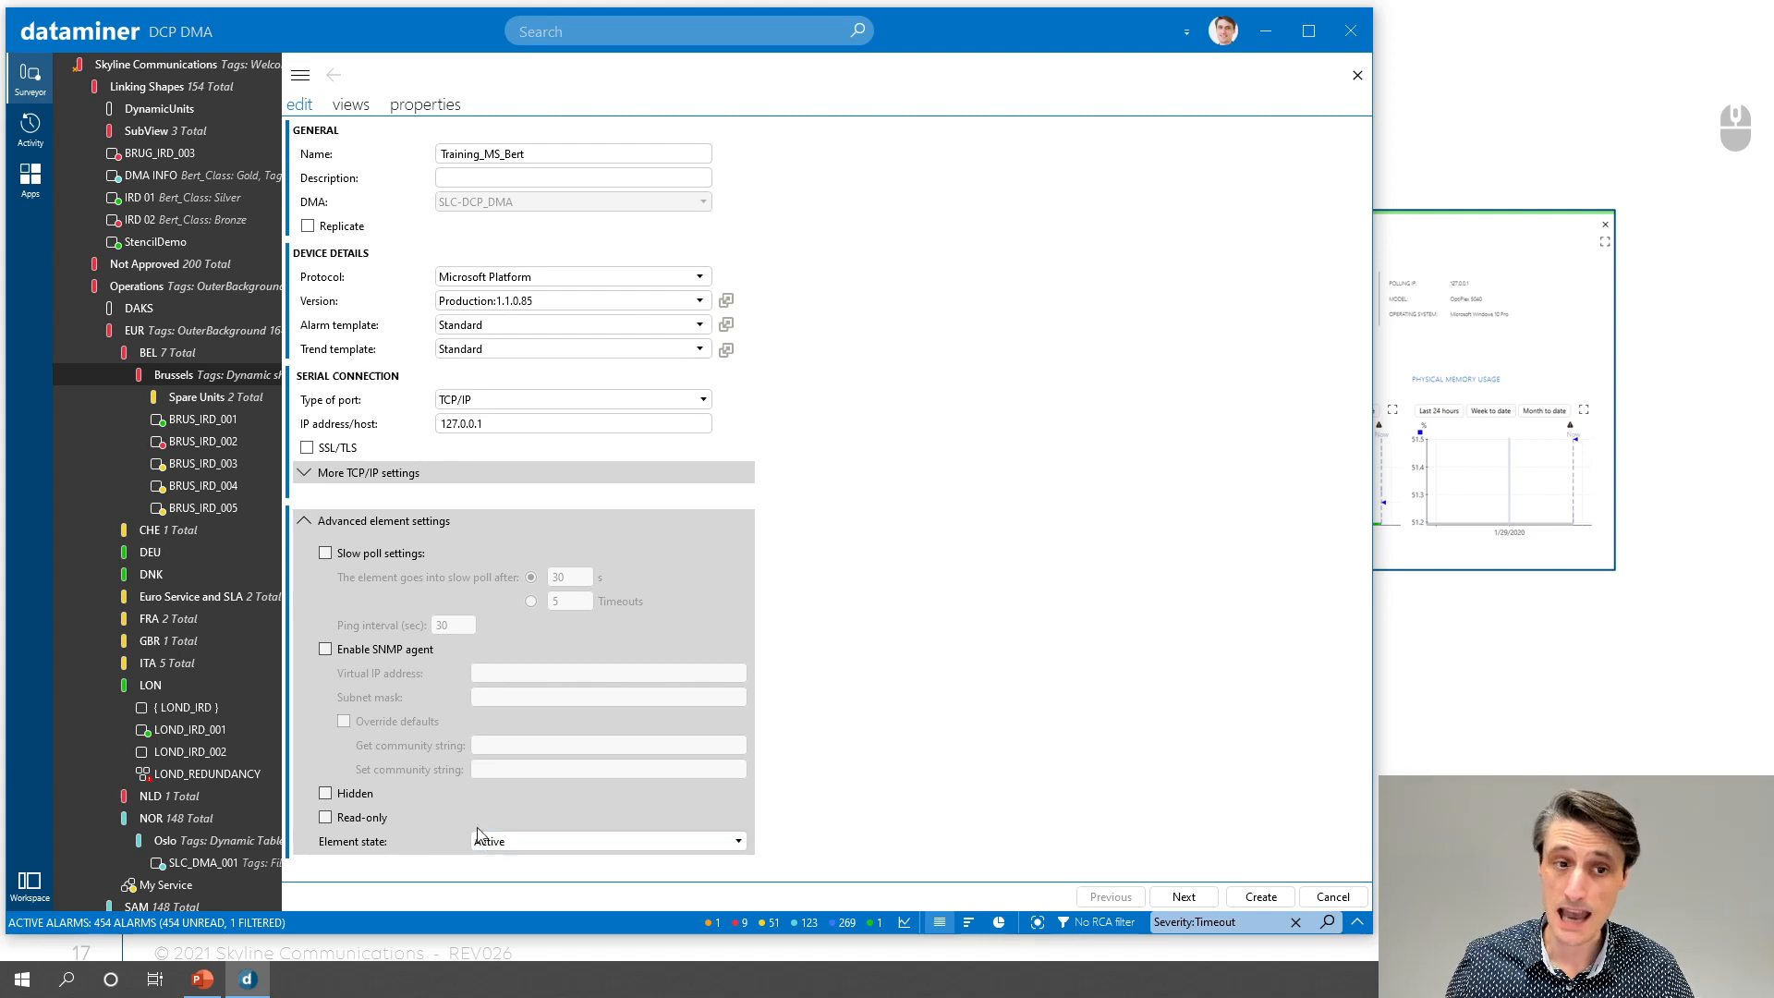
left_click(363, 524)
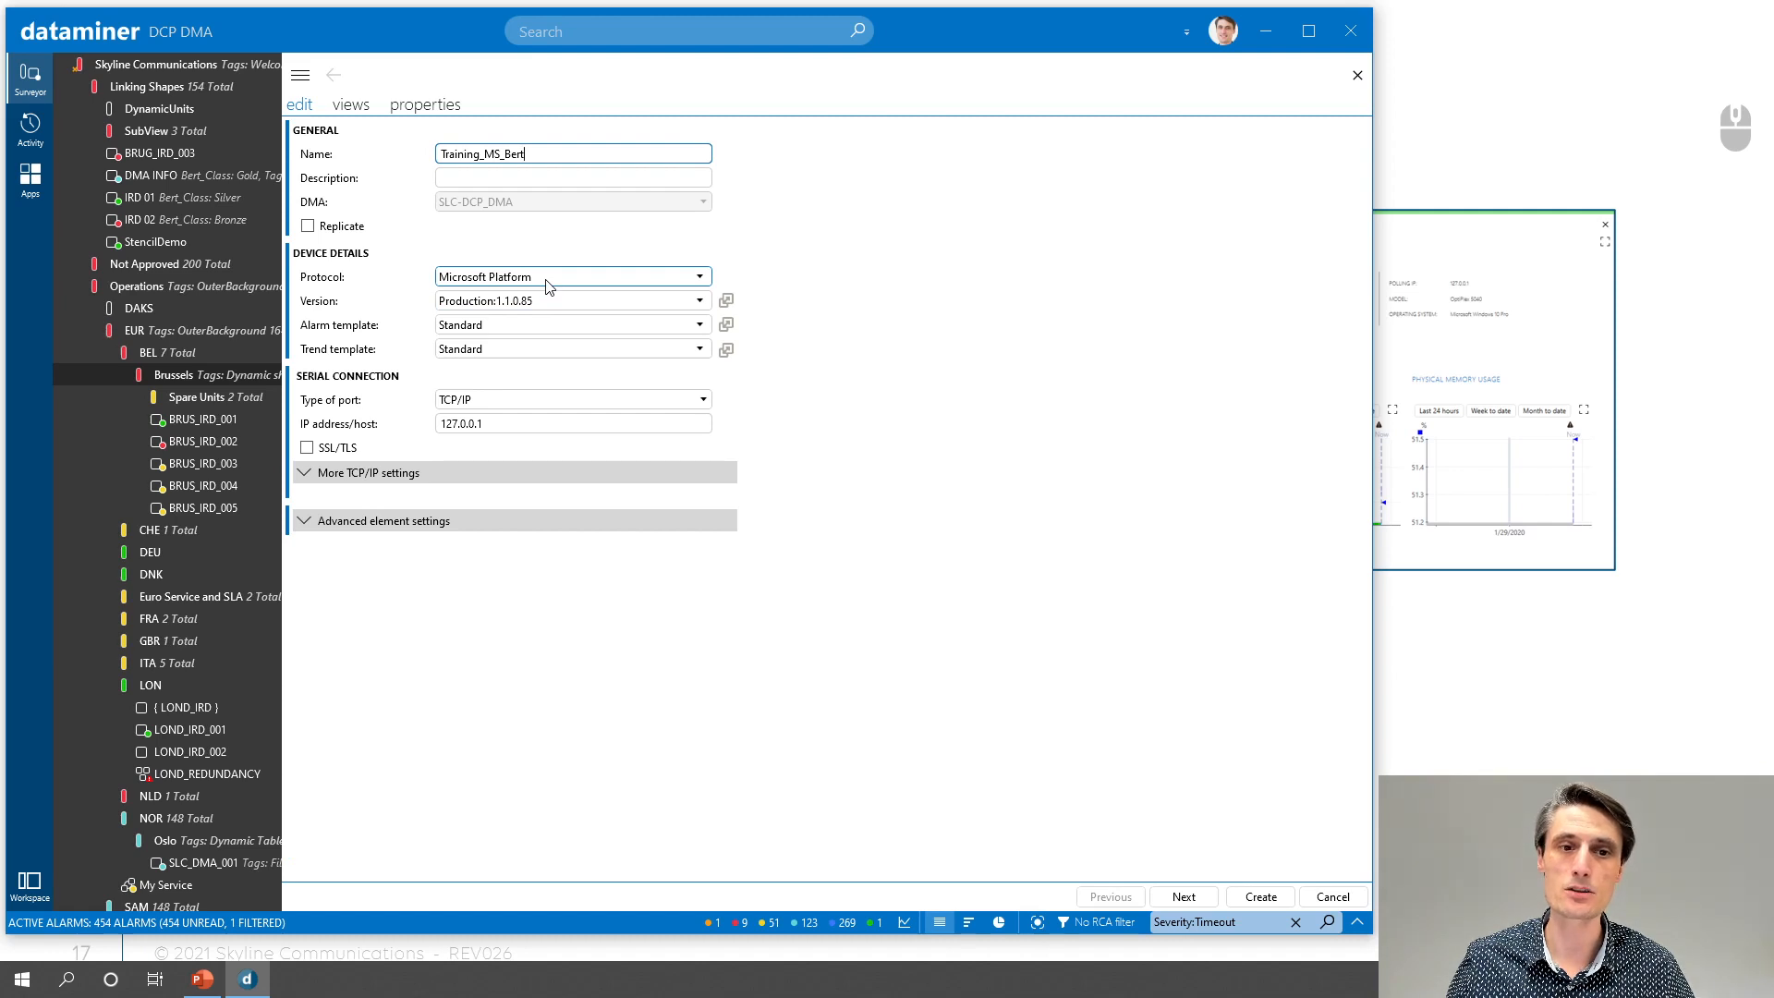
- Open the view assignment of the new element and try adding the SubView view under Linking Shapes, clearing that selection again
left_click(499, 423)
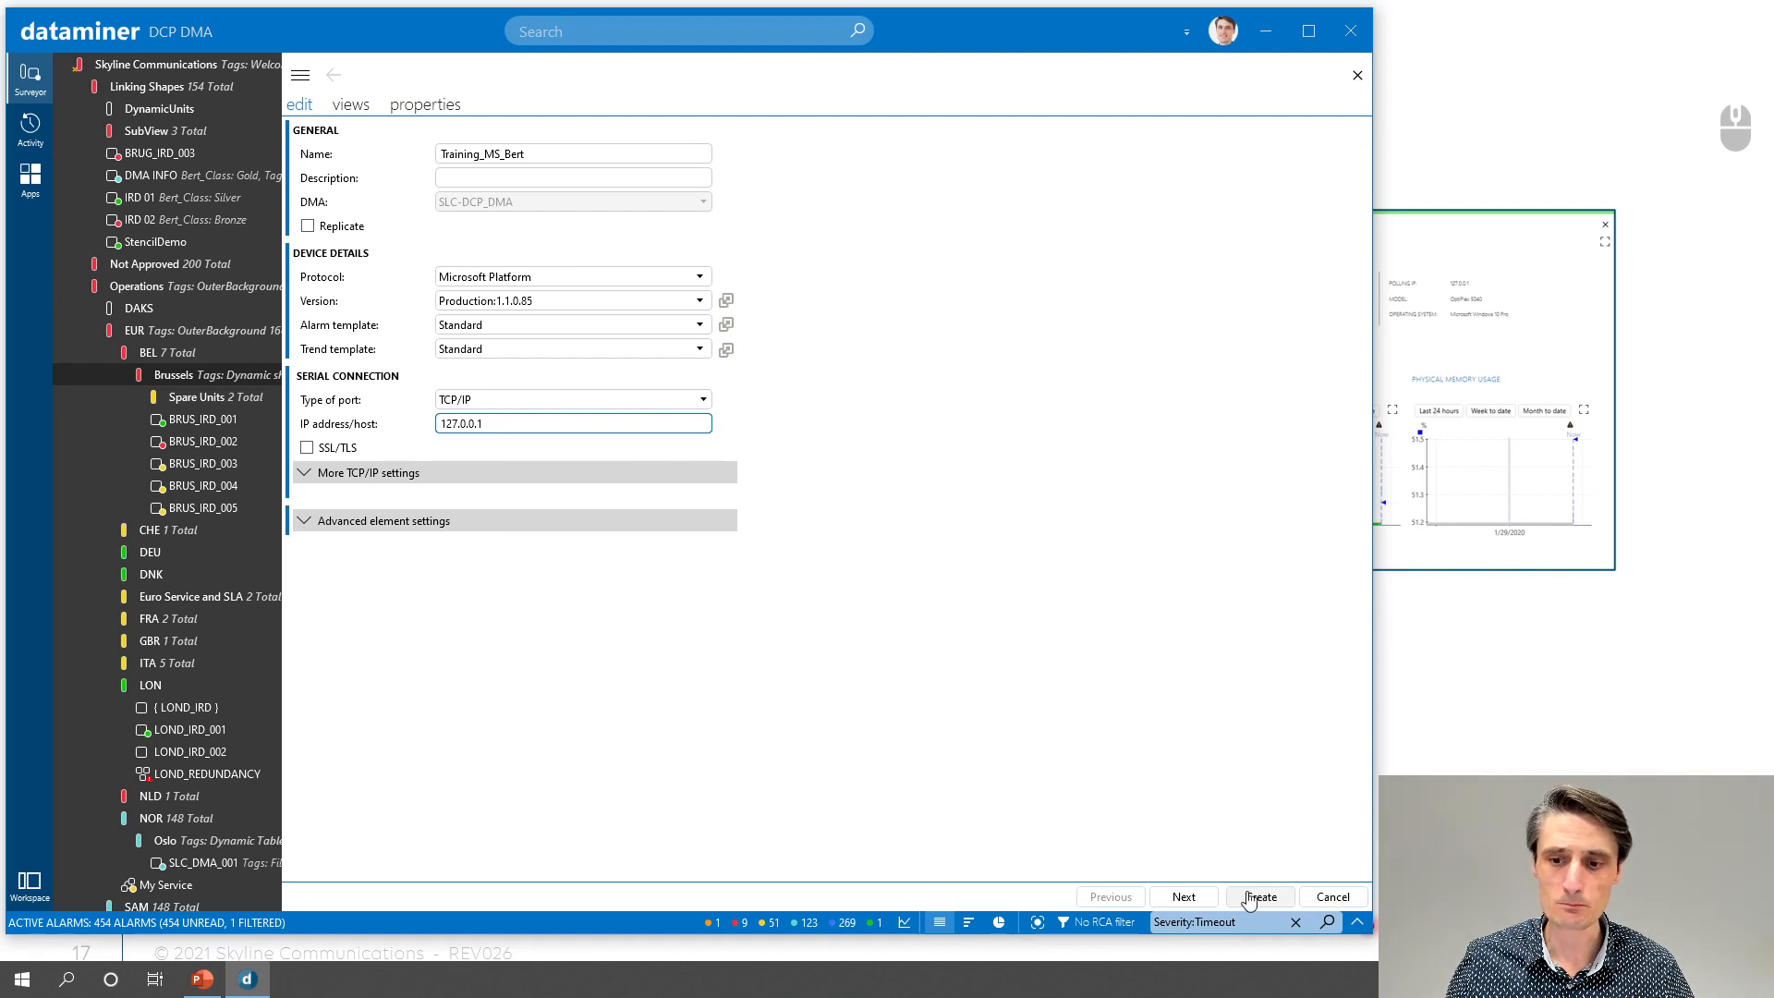
left_click(1186, 897)
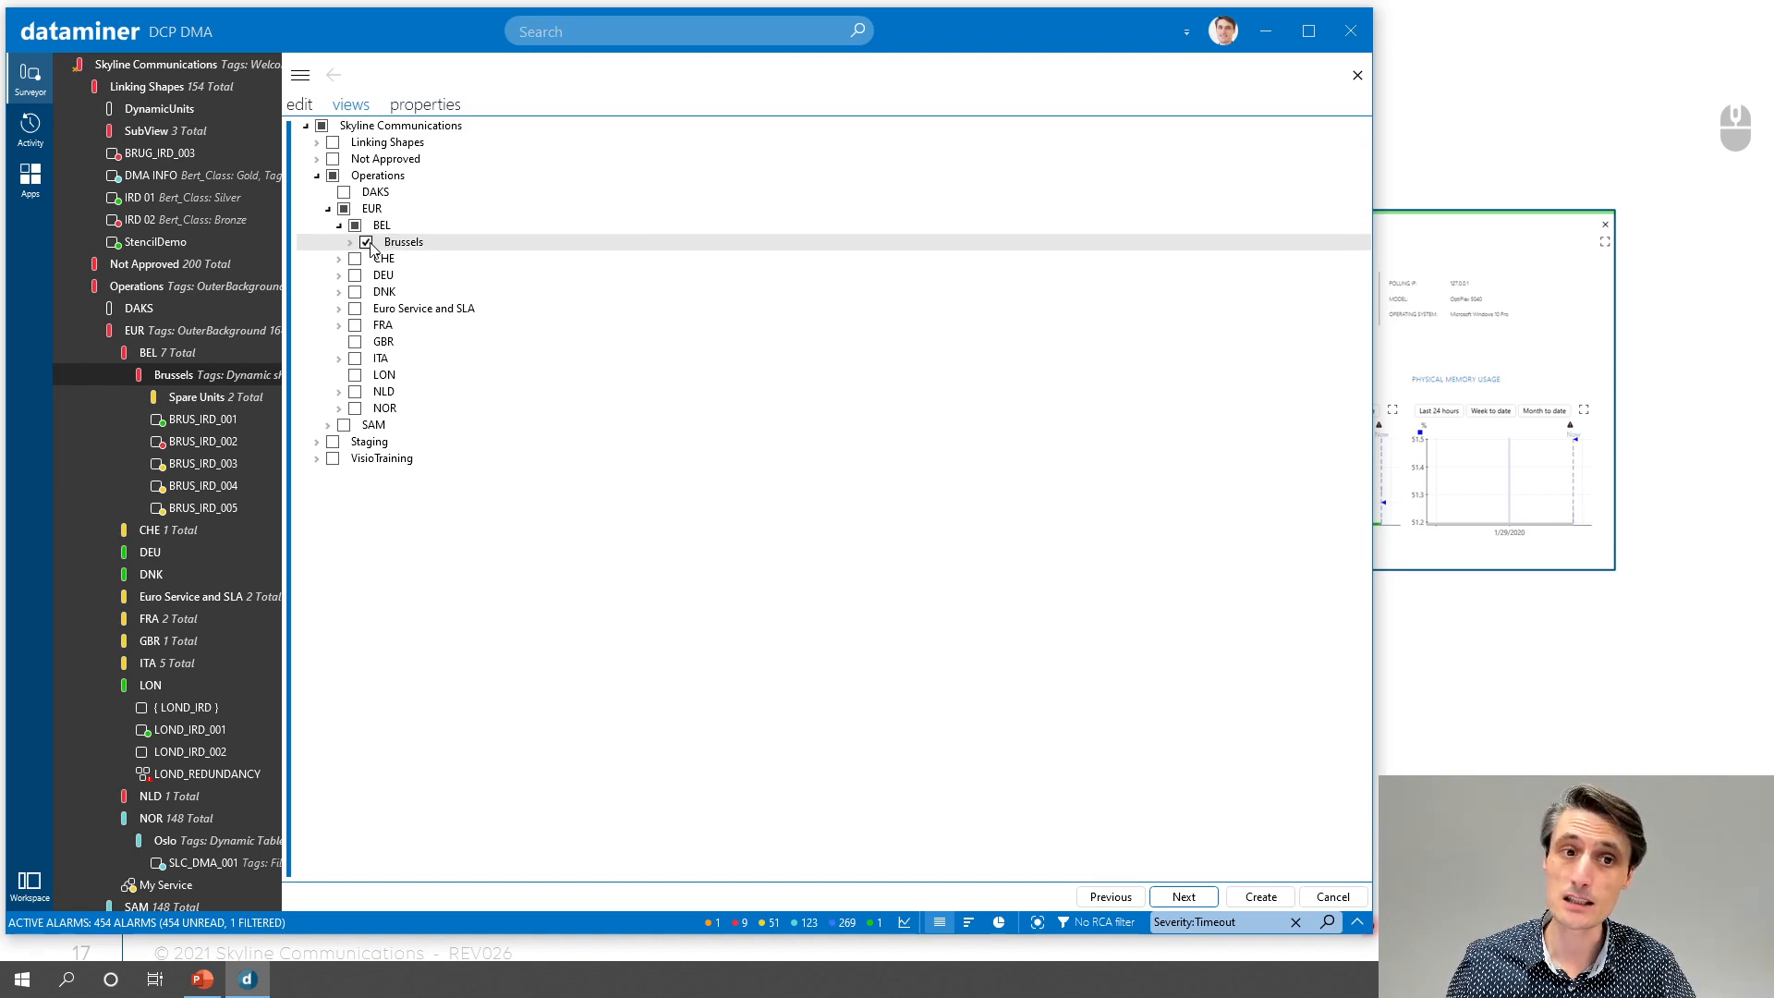
left_click(317, 142)
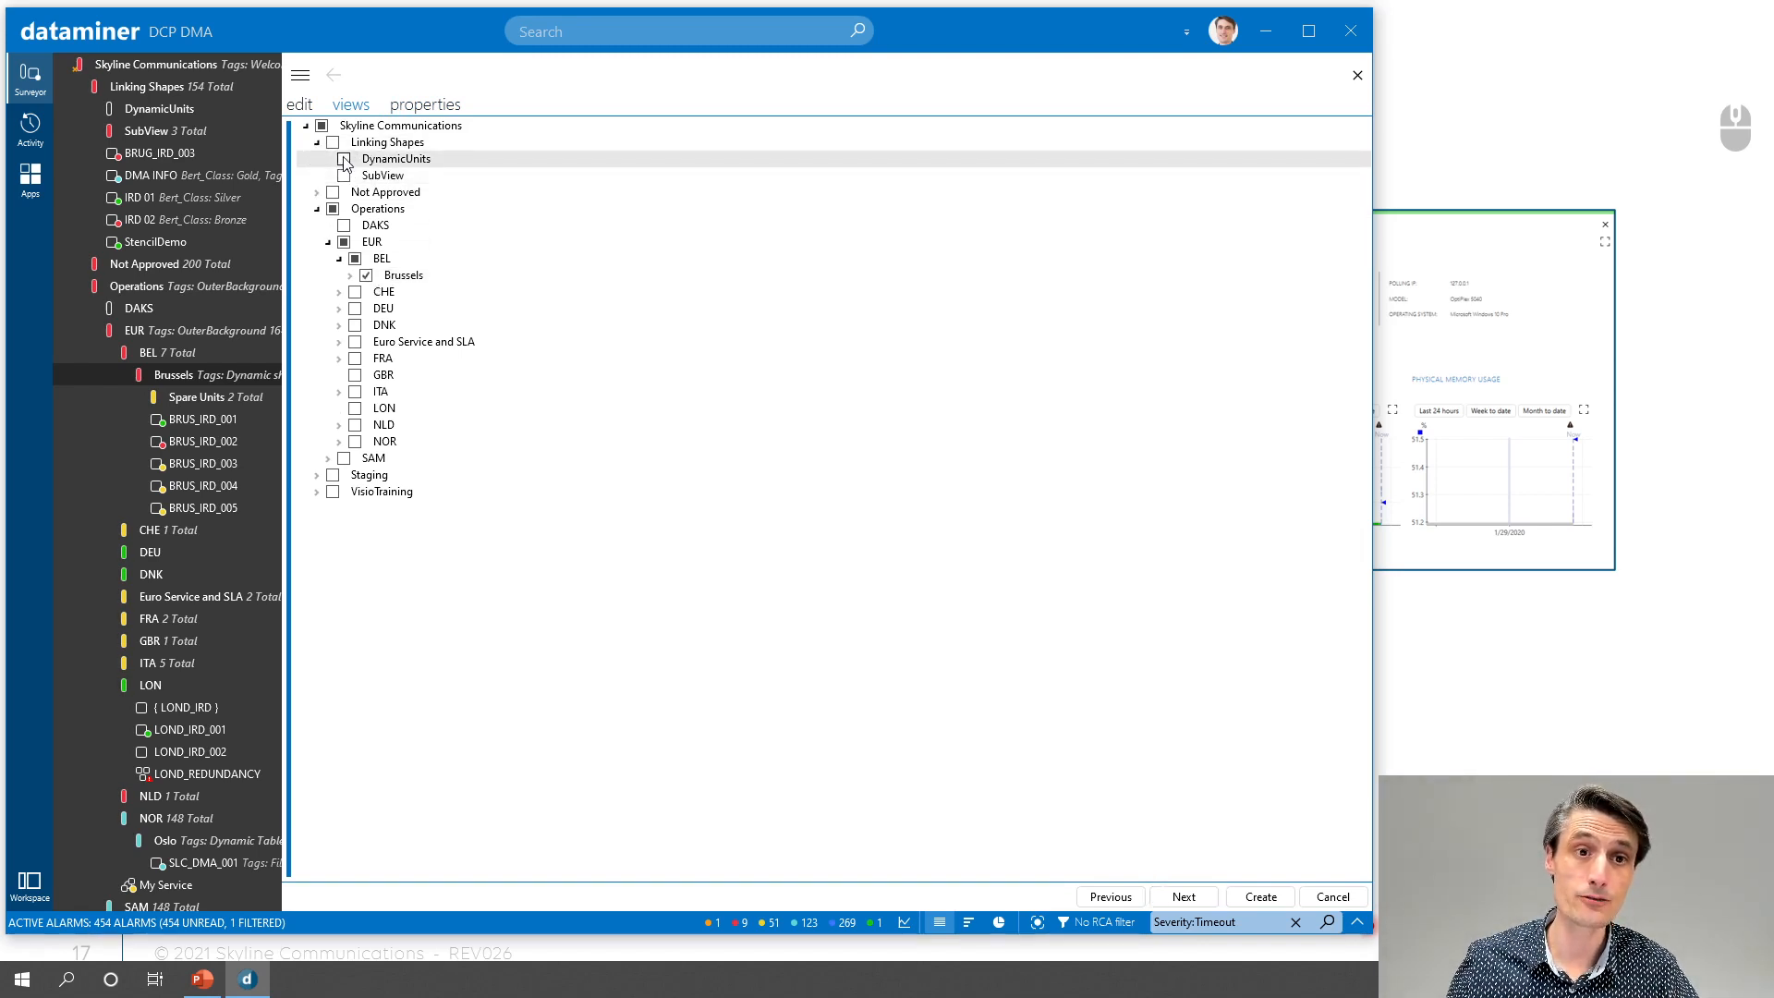
left_click(344, 177)
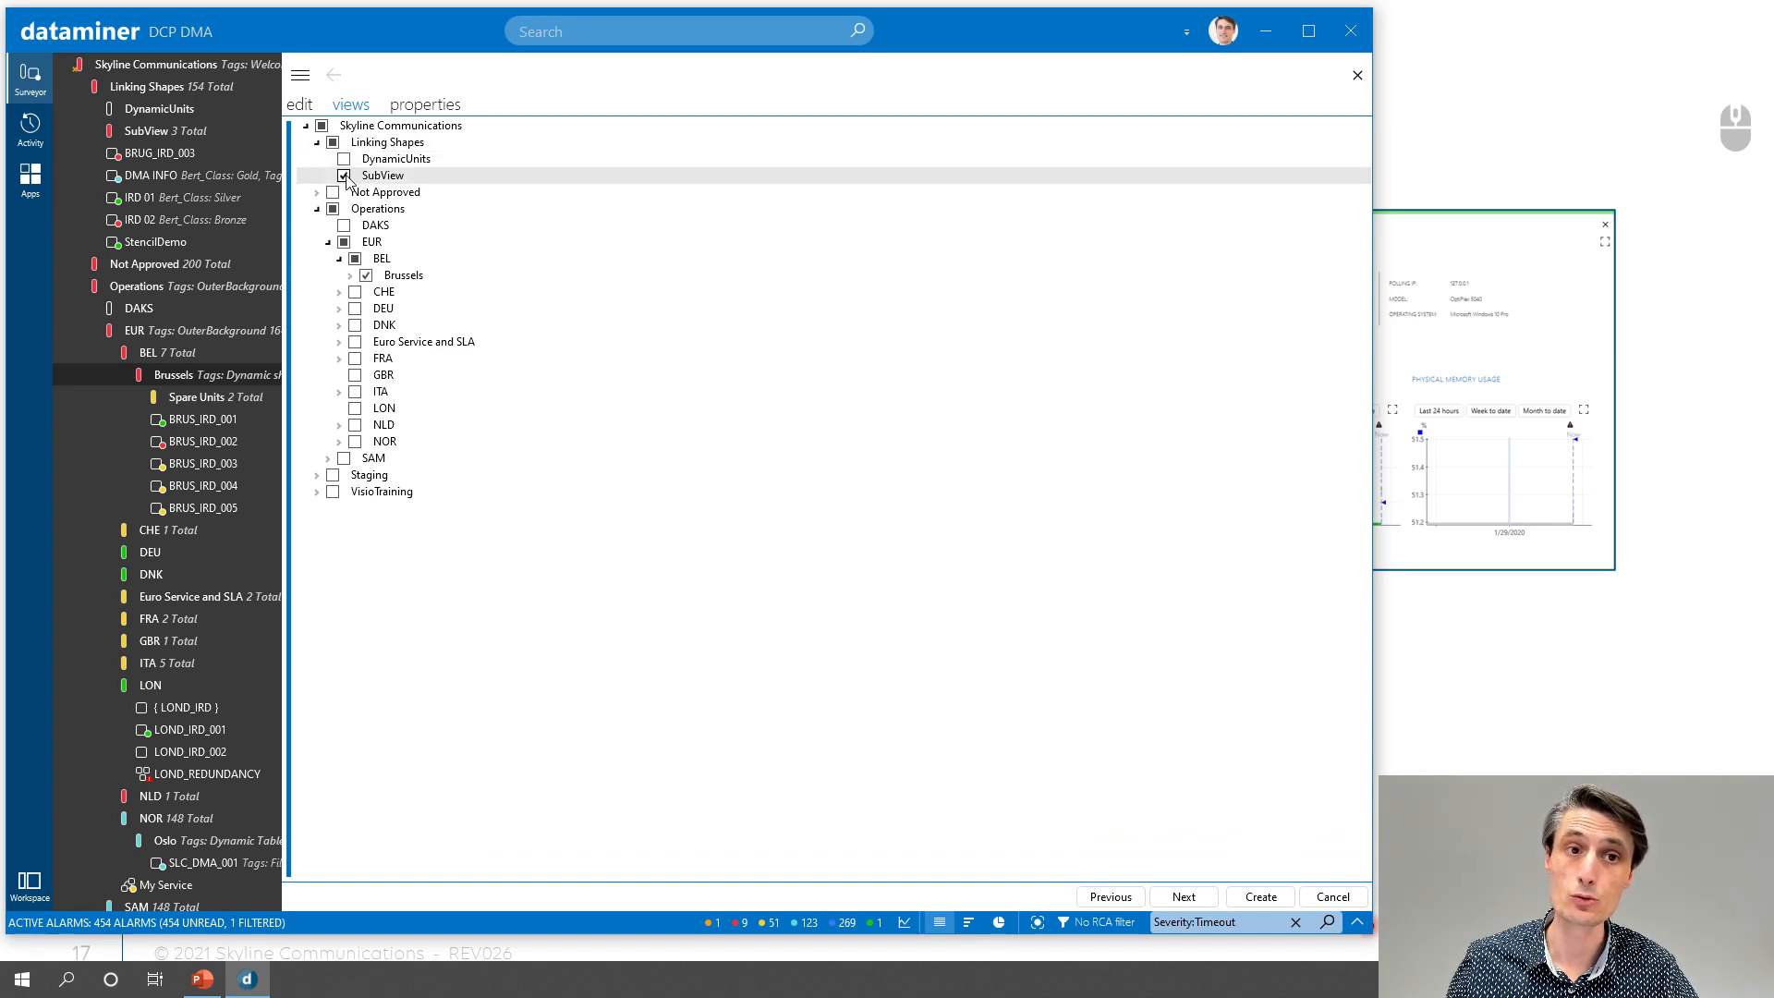
left_click(344, 177)
left_click(317, 142)
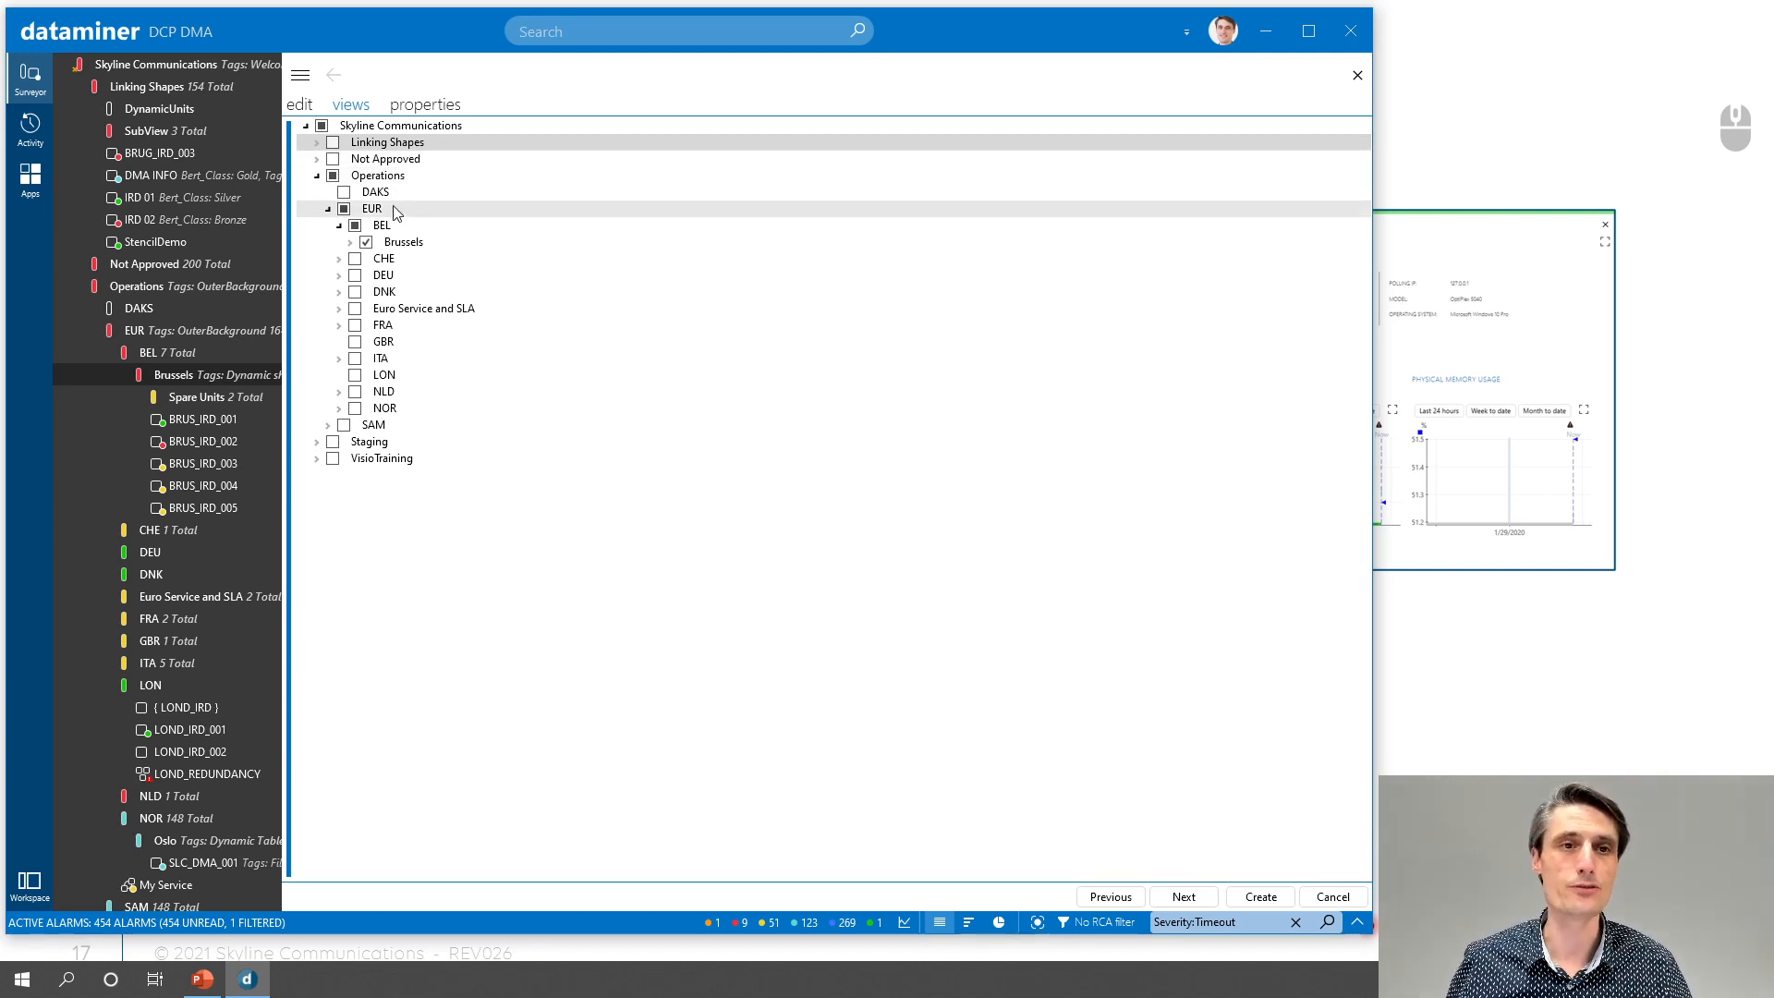
- In the element's custom properties, set the class property prefixed with a first name to Gold
left_click(1183, 897)
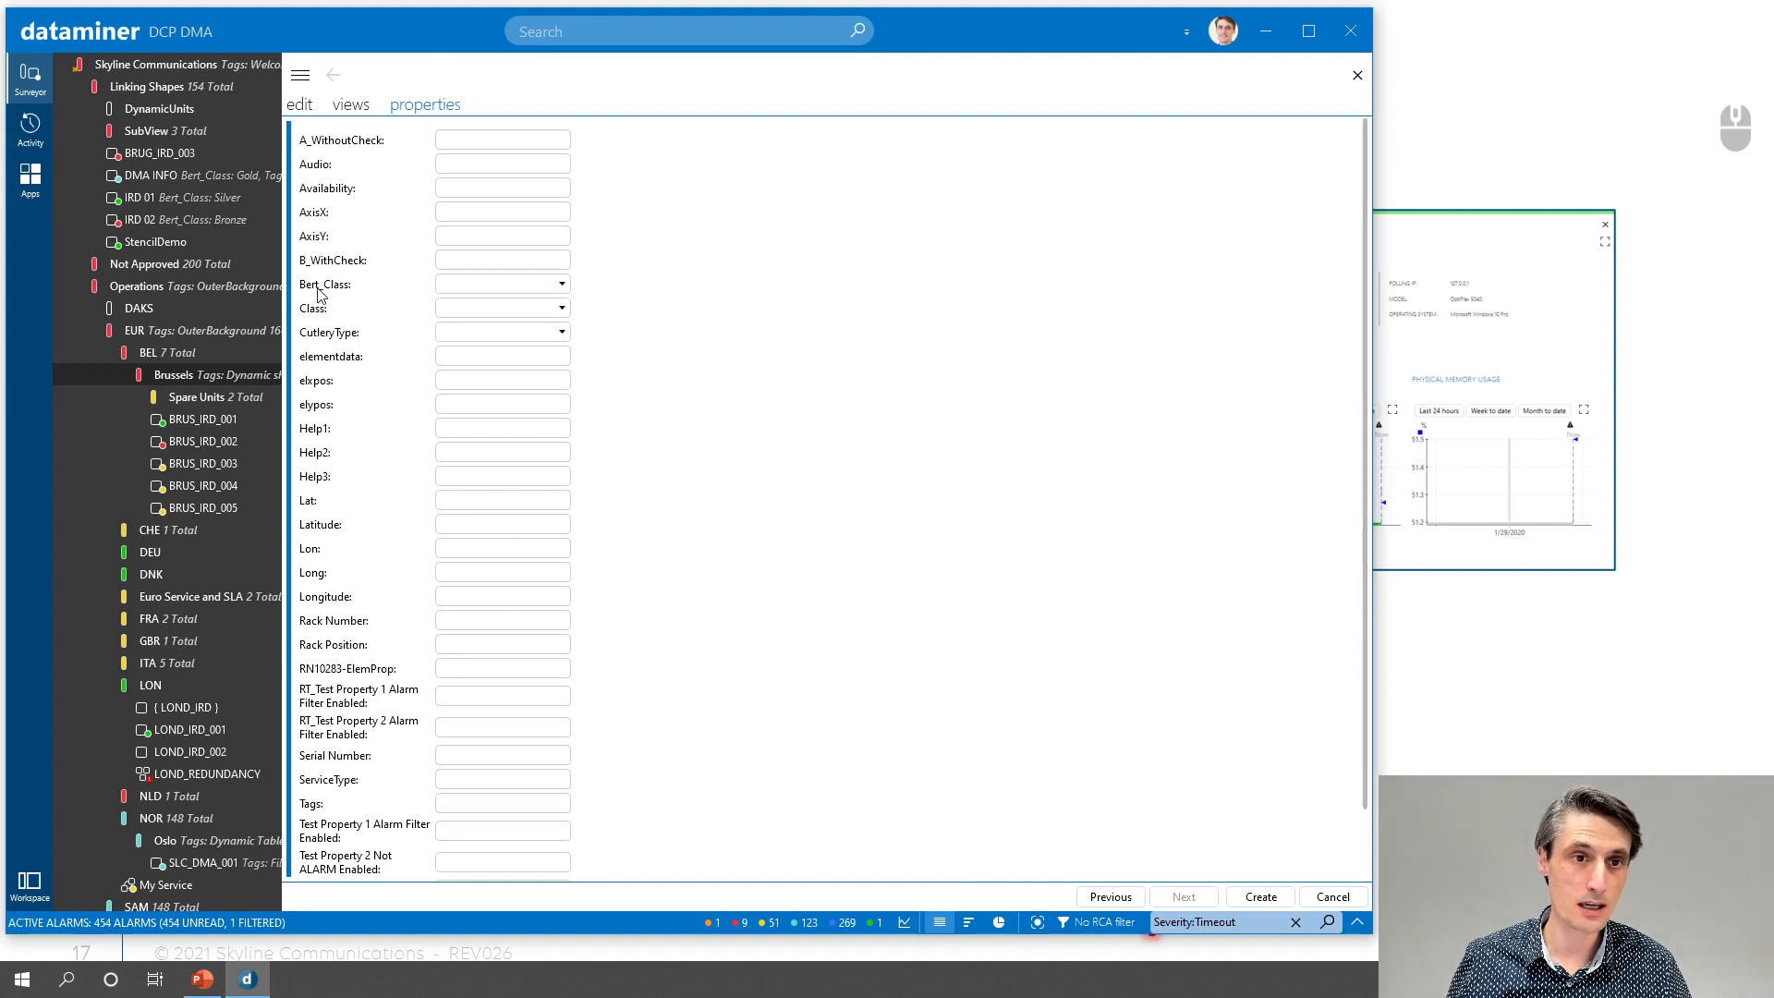
left_click(506, 292)
left_click(495, 320)
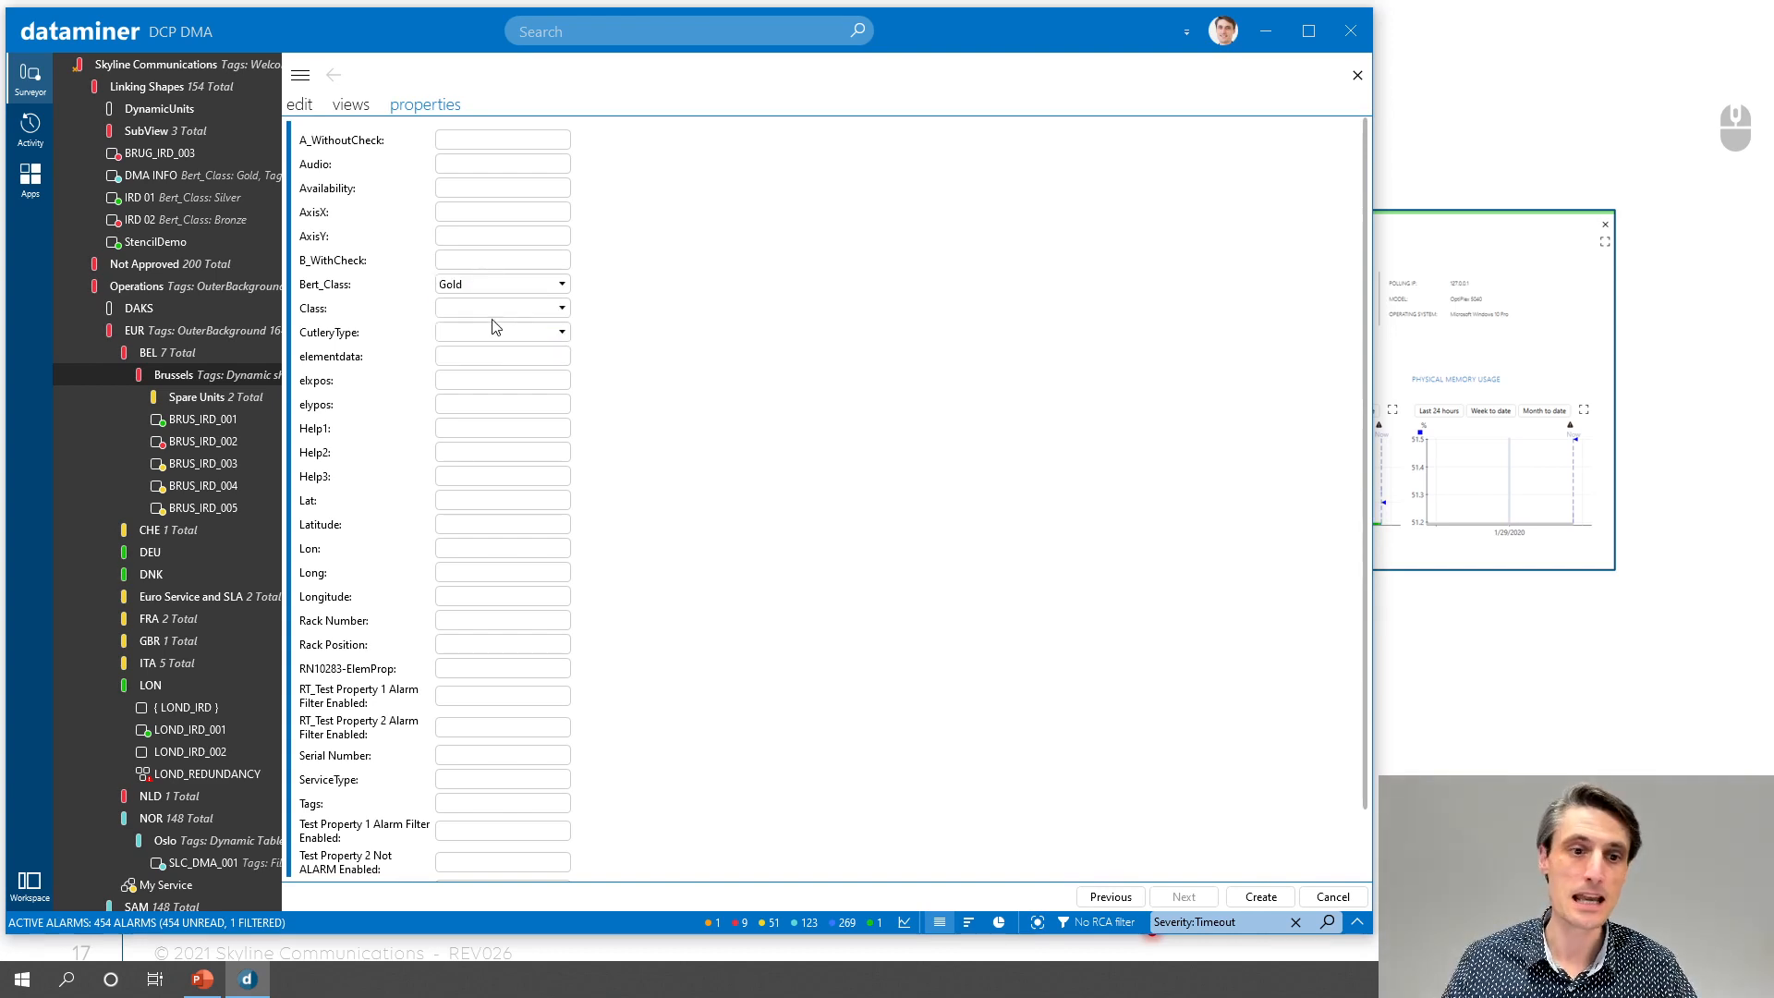
left_click(484, 524)
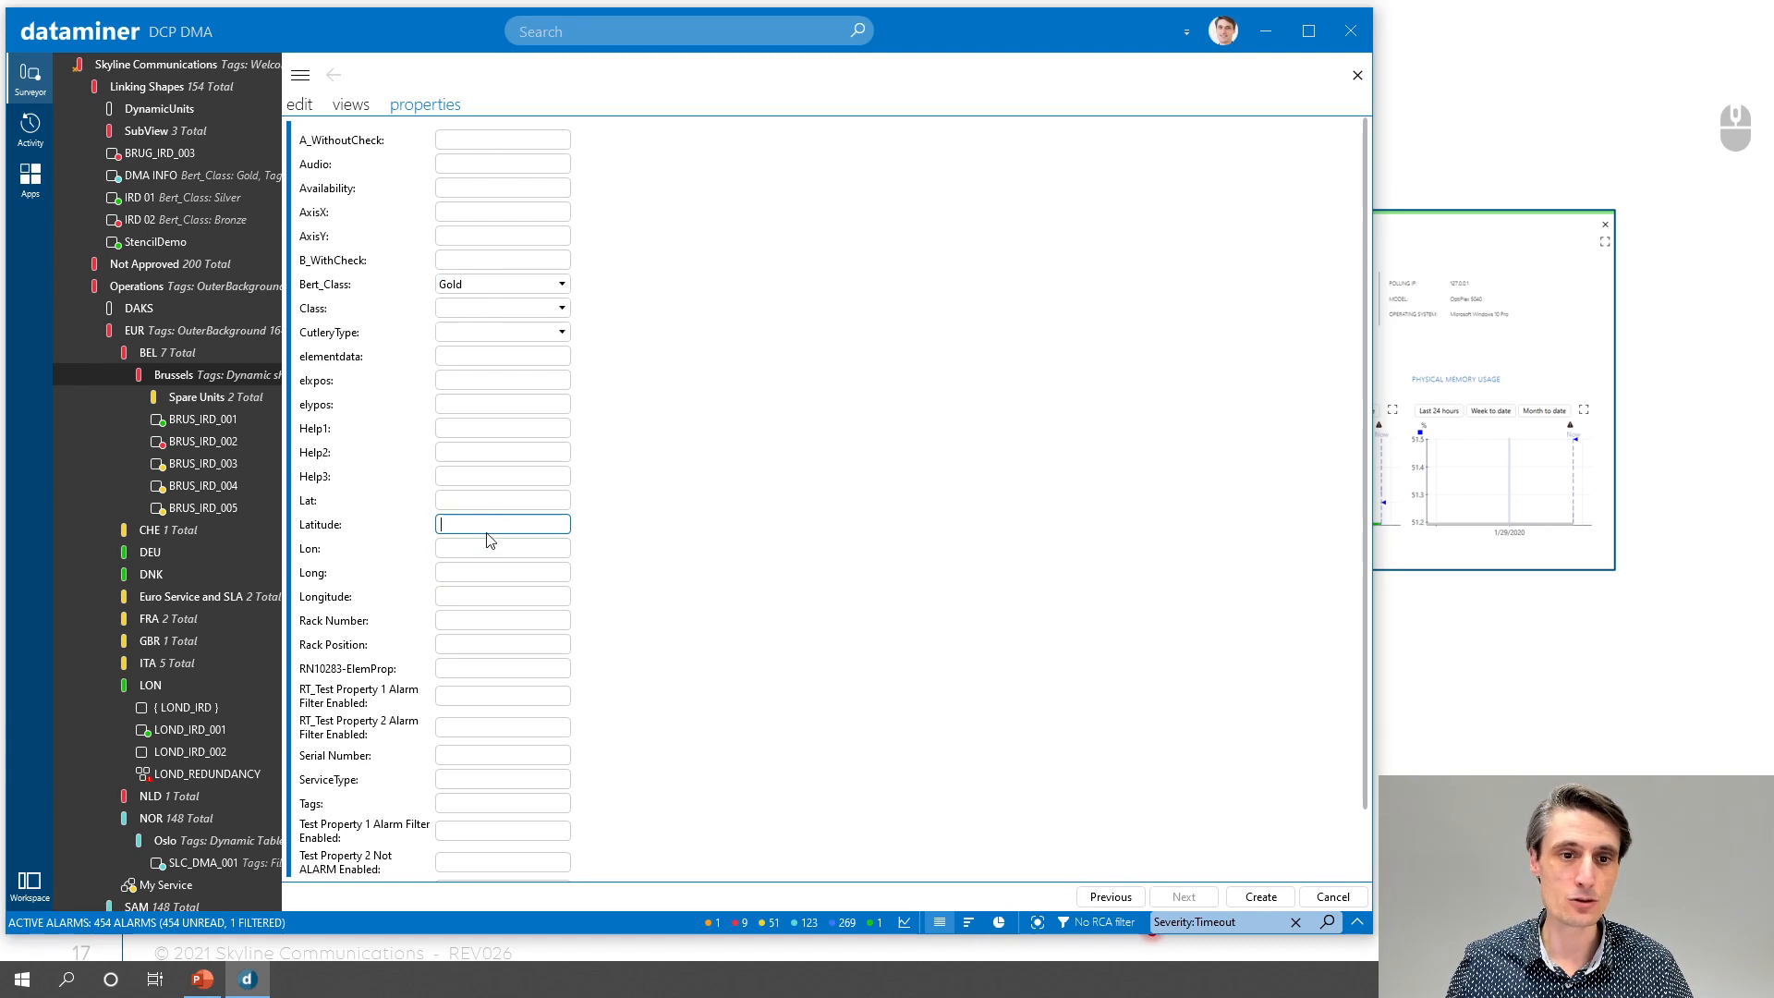
left_click(485, 596)
left_click(486, 620)
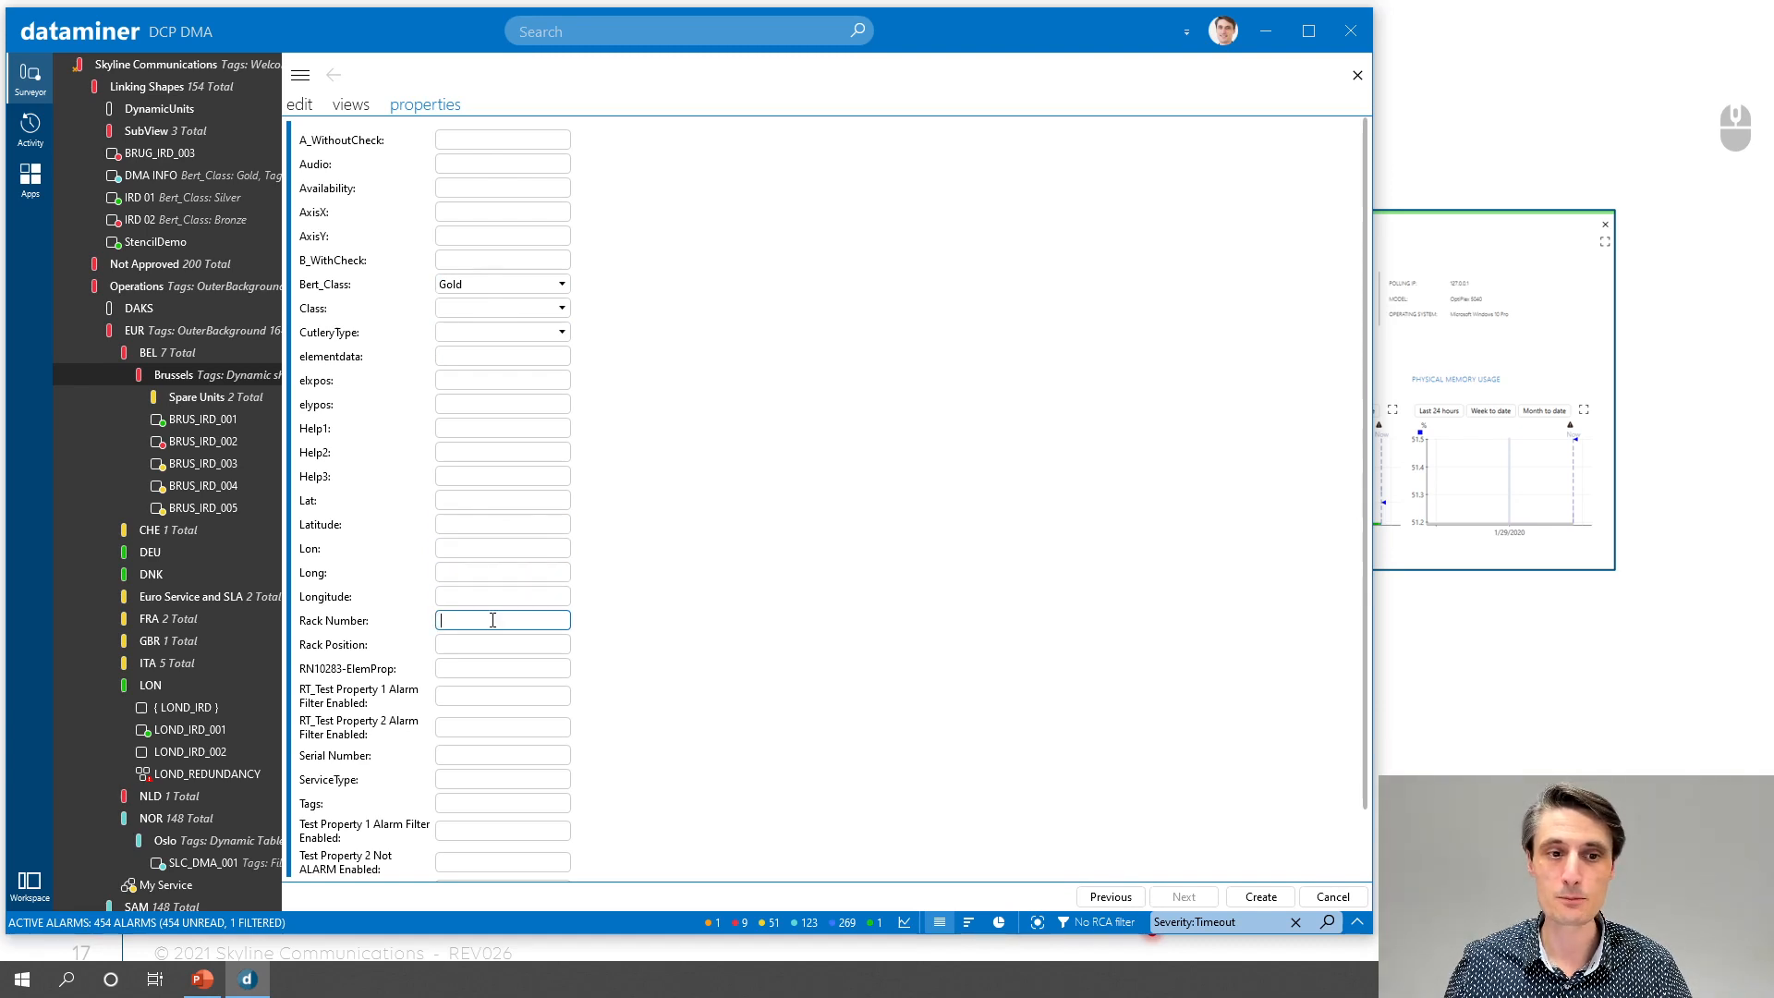
left_click(467, 186)
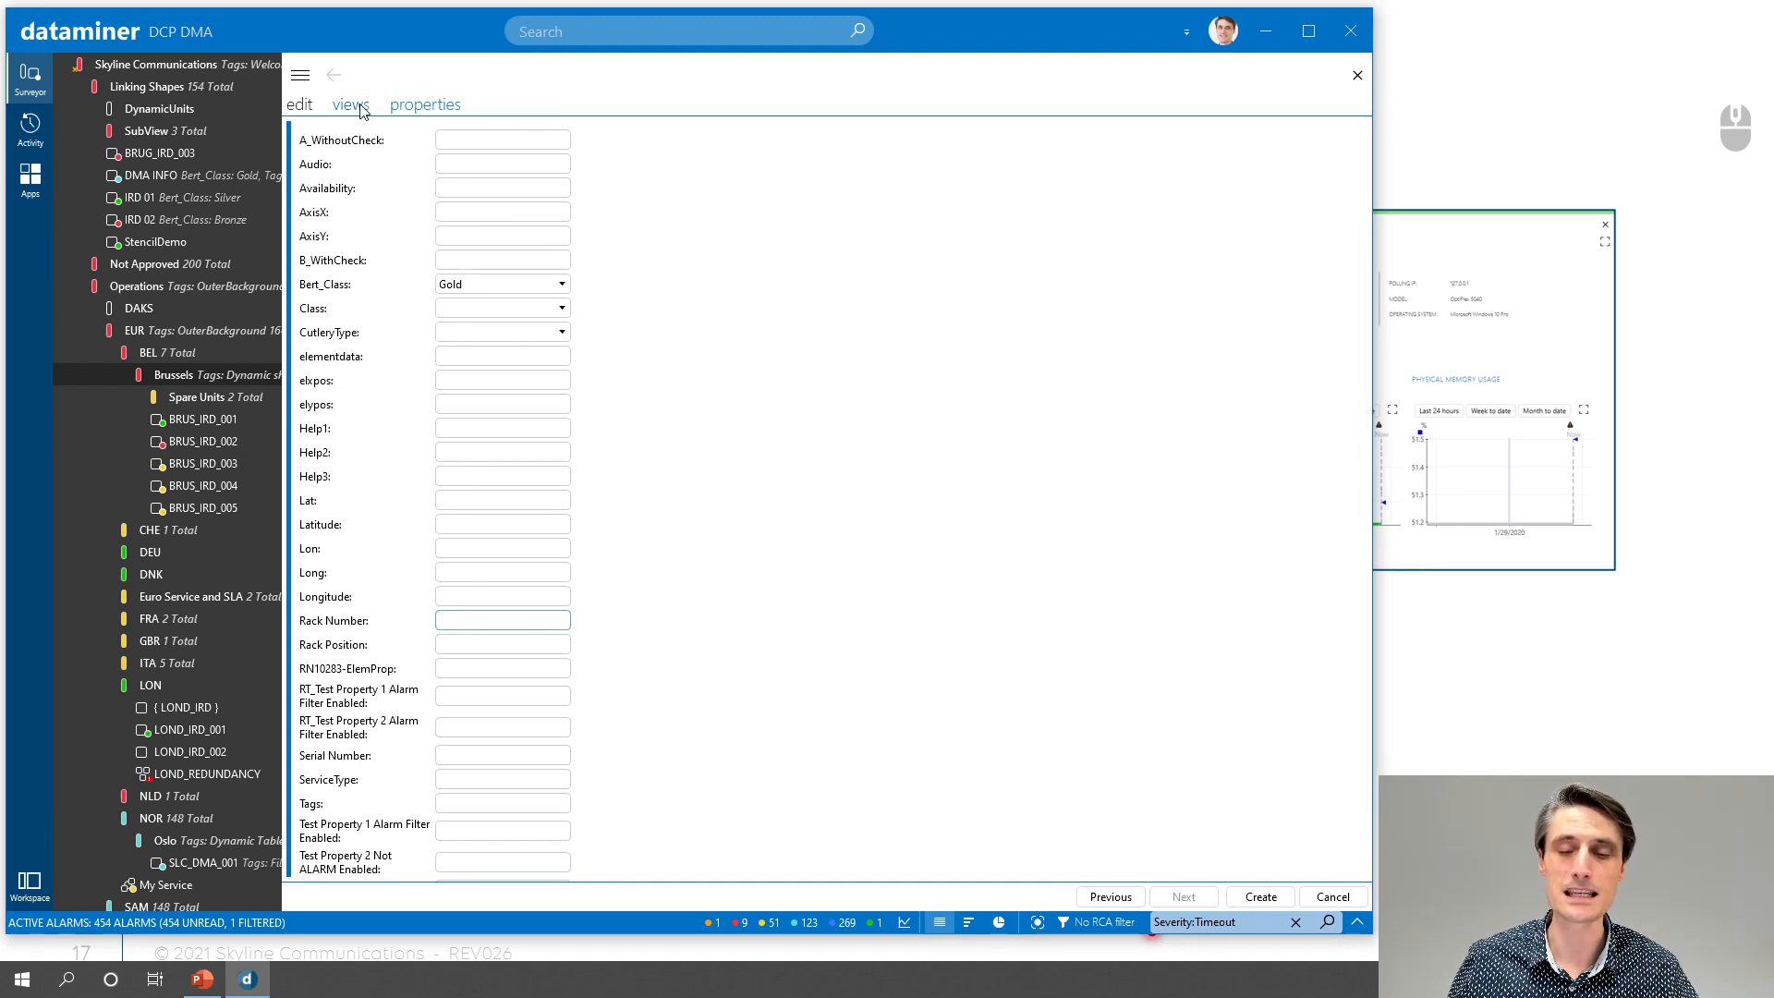
- Create the element under Brussels and examine its Performance data page
left_click(1261, 897)
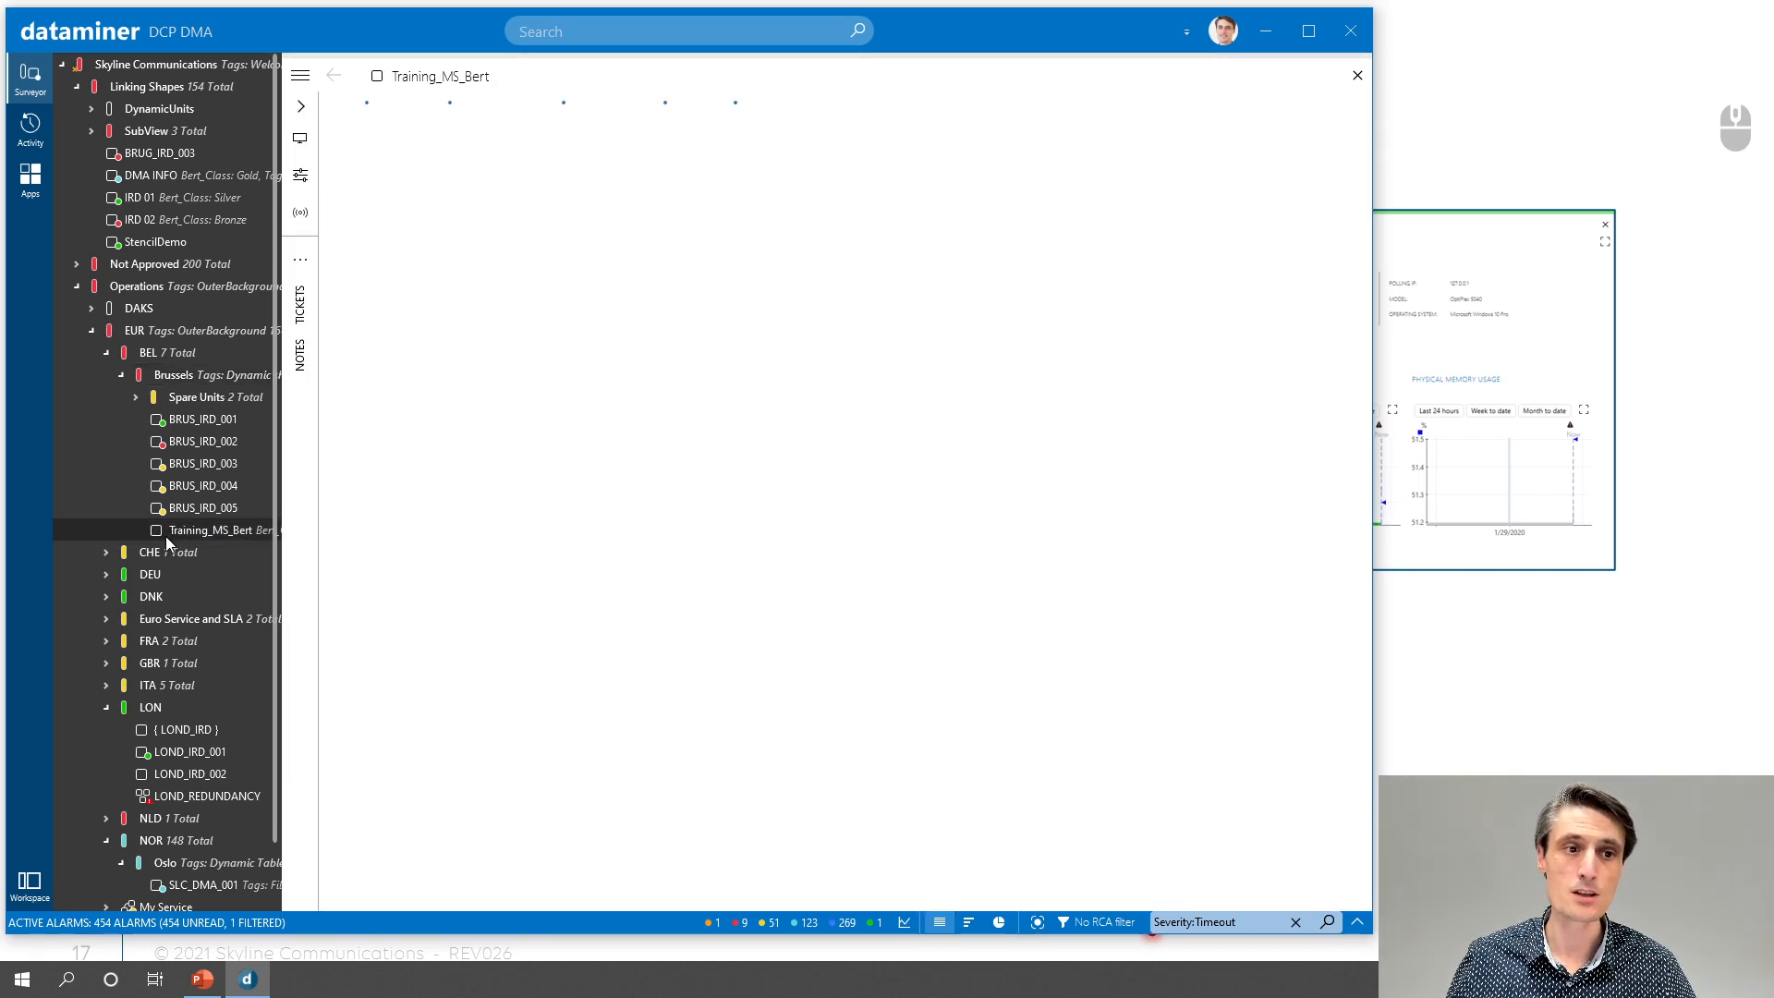
left_click(300, 176)
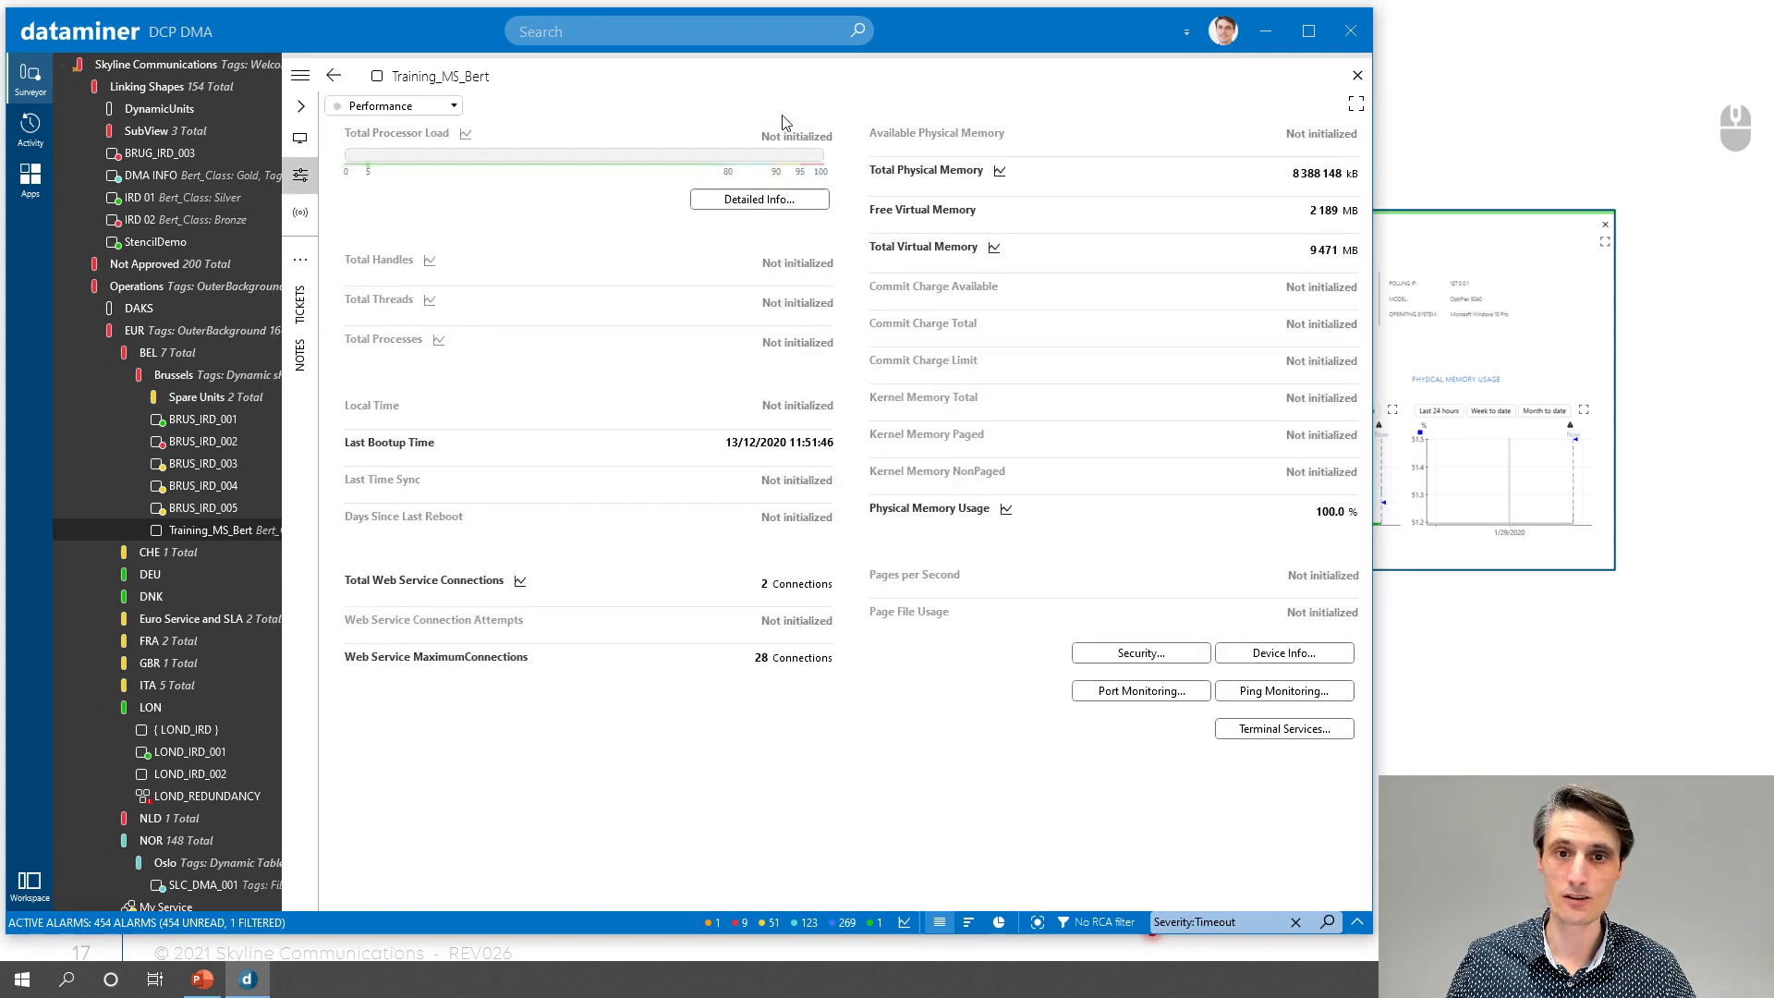
mouse_move(778, 154)
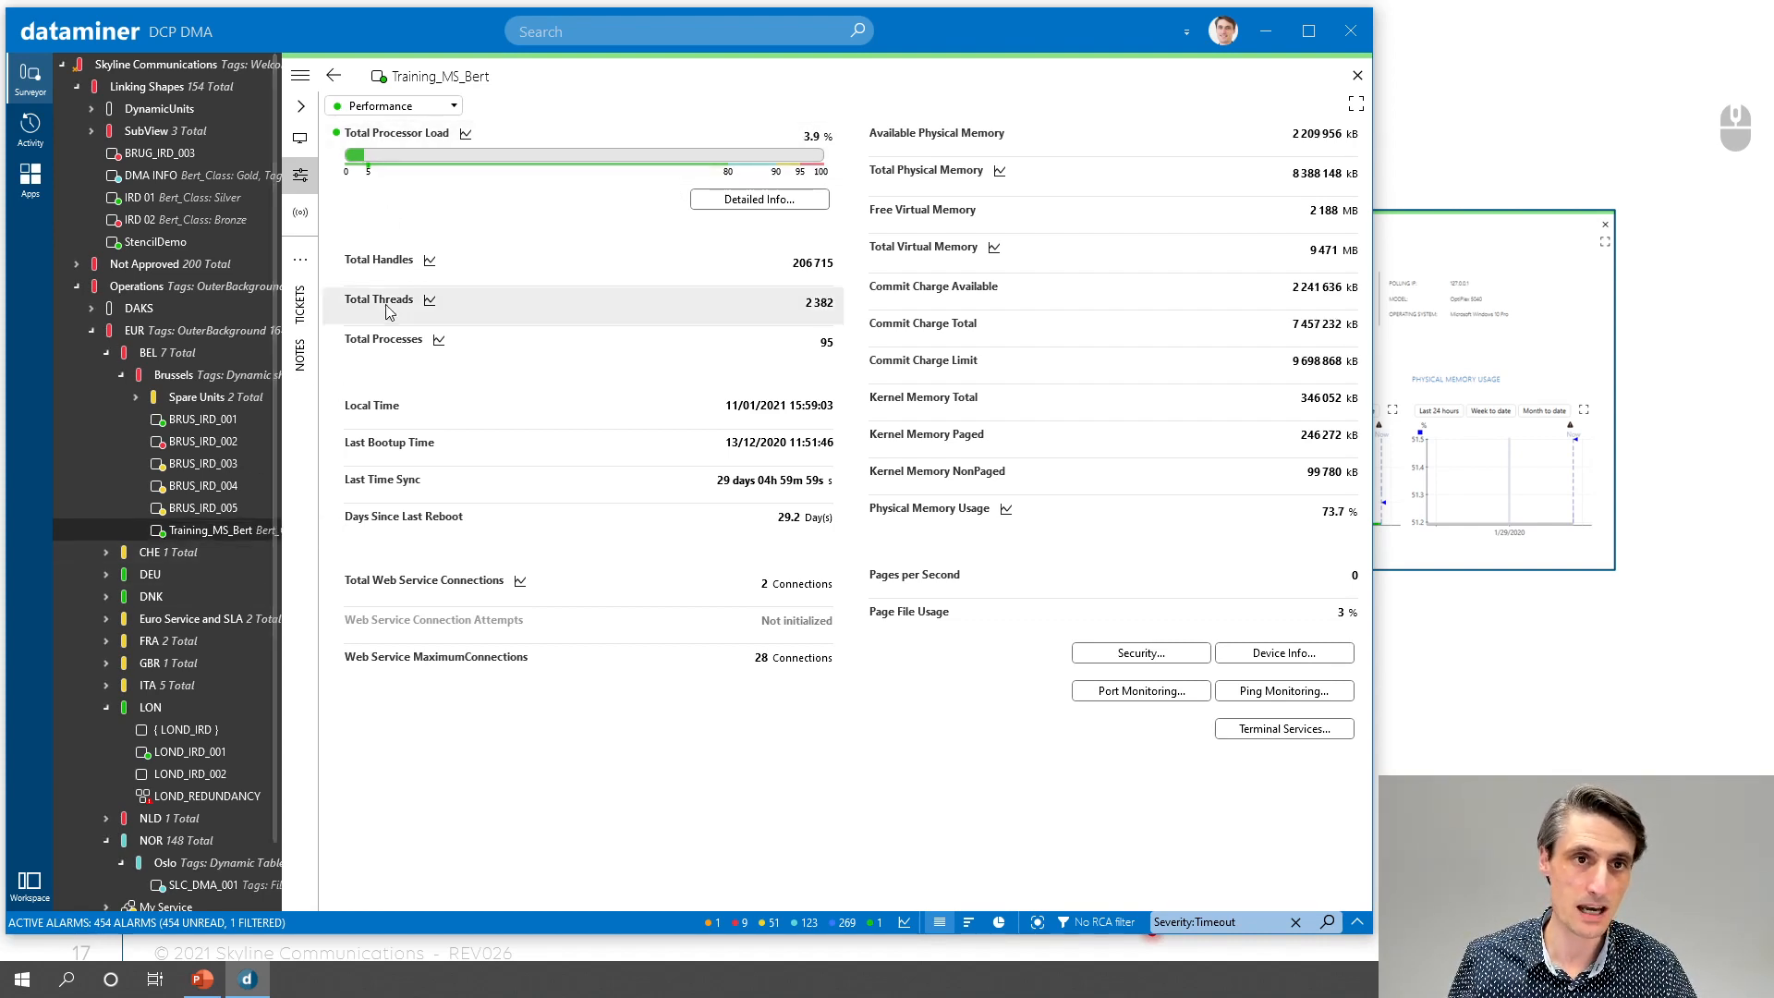
mouse_move(540, 277)
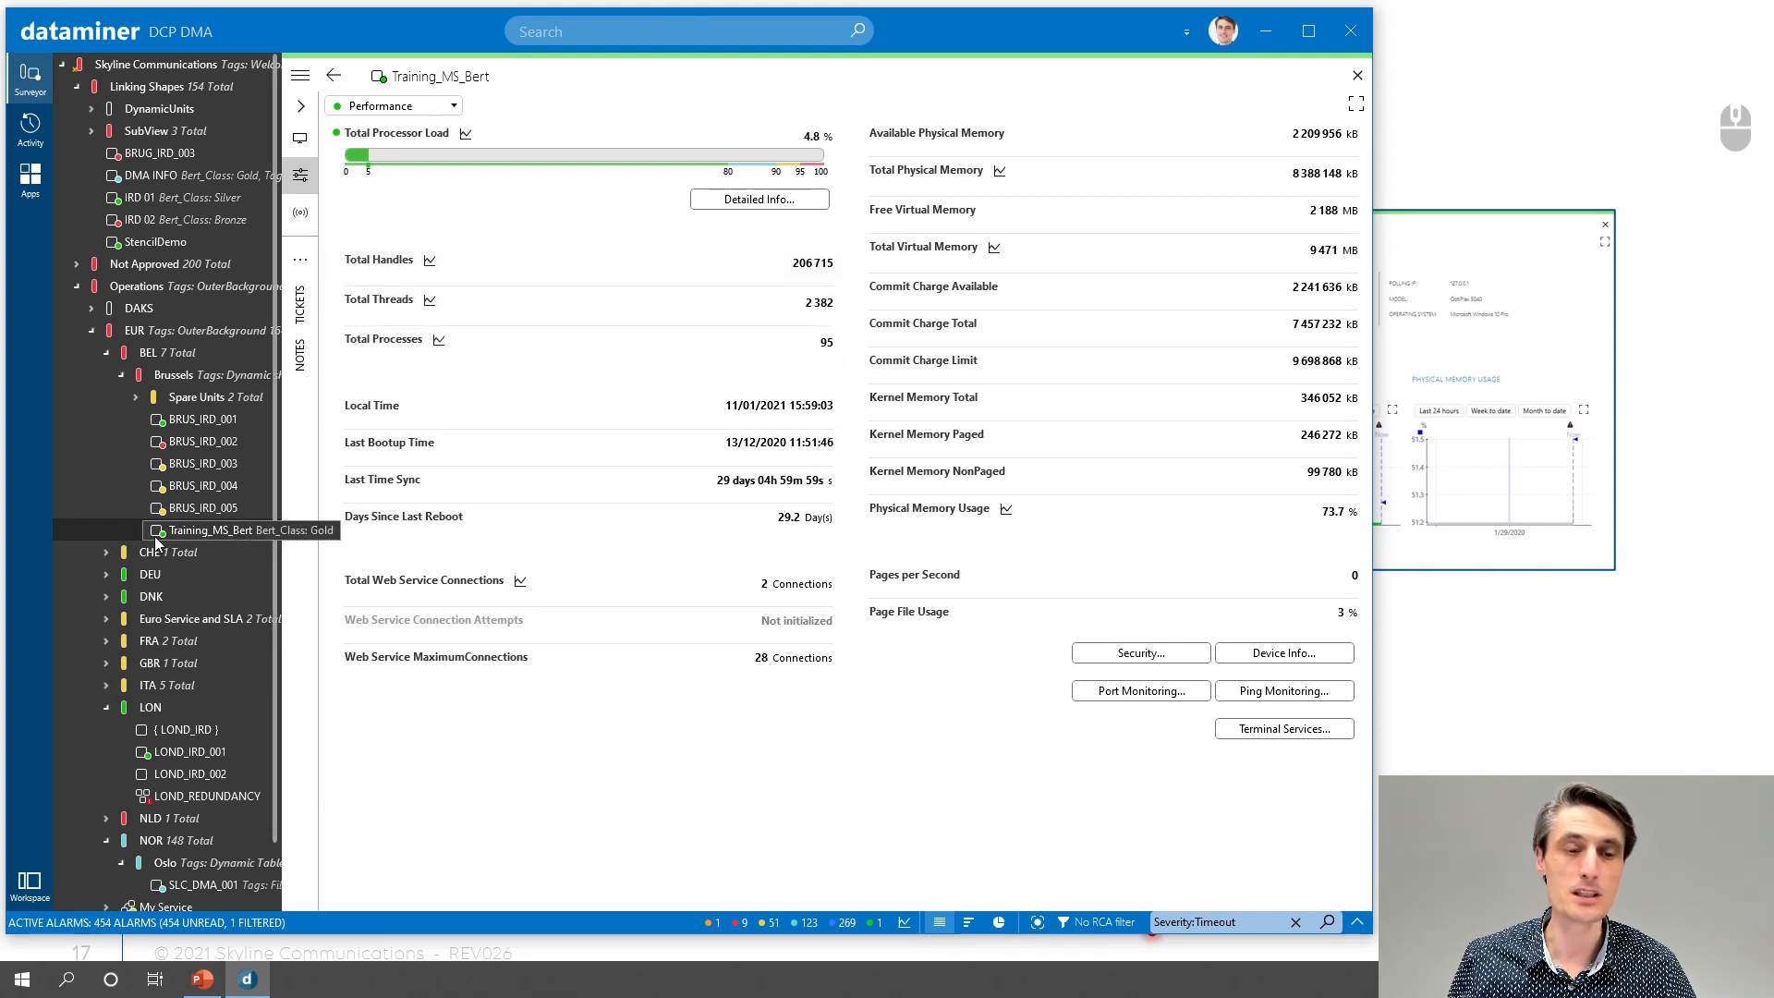
- Examine the live communication of the new training element in the Stream Viewer, and close the viewer
right_click(196, 532)
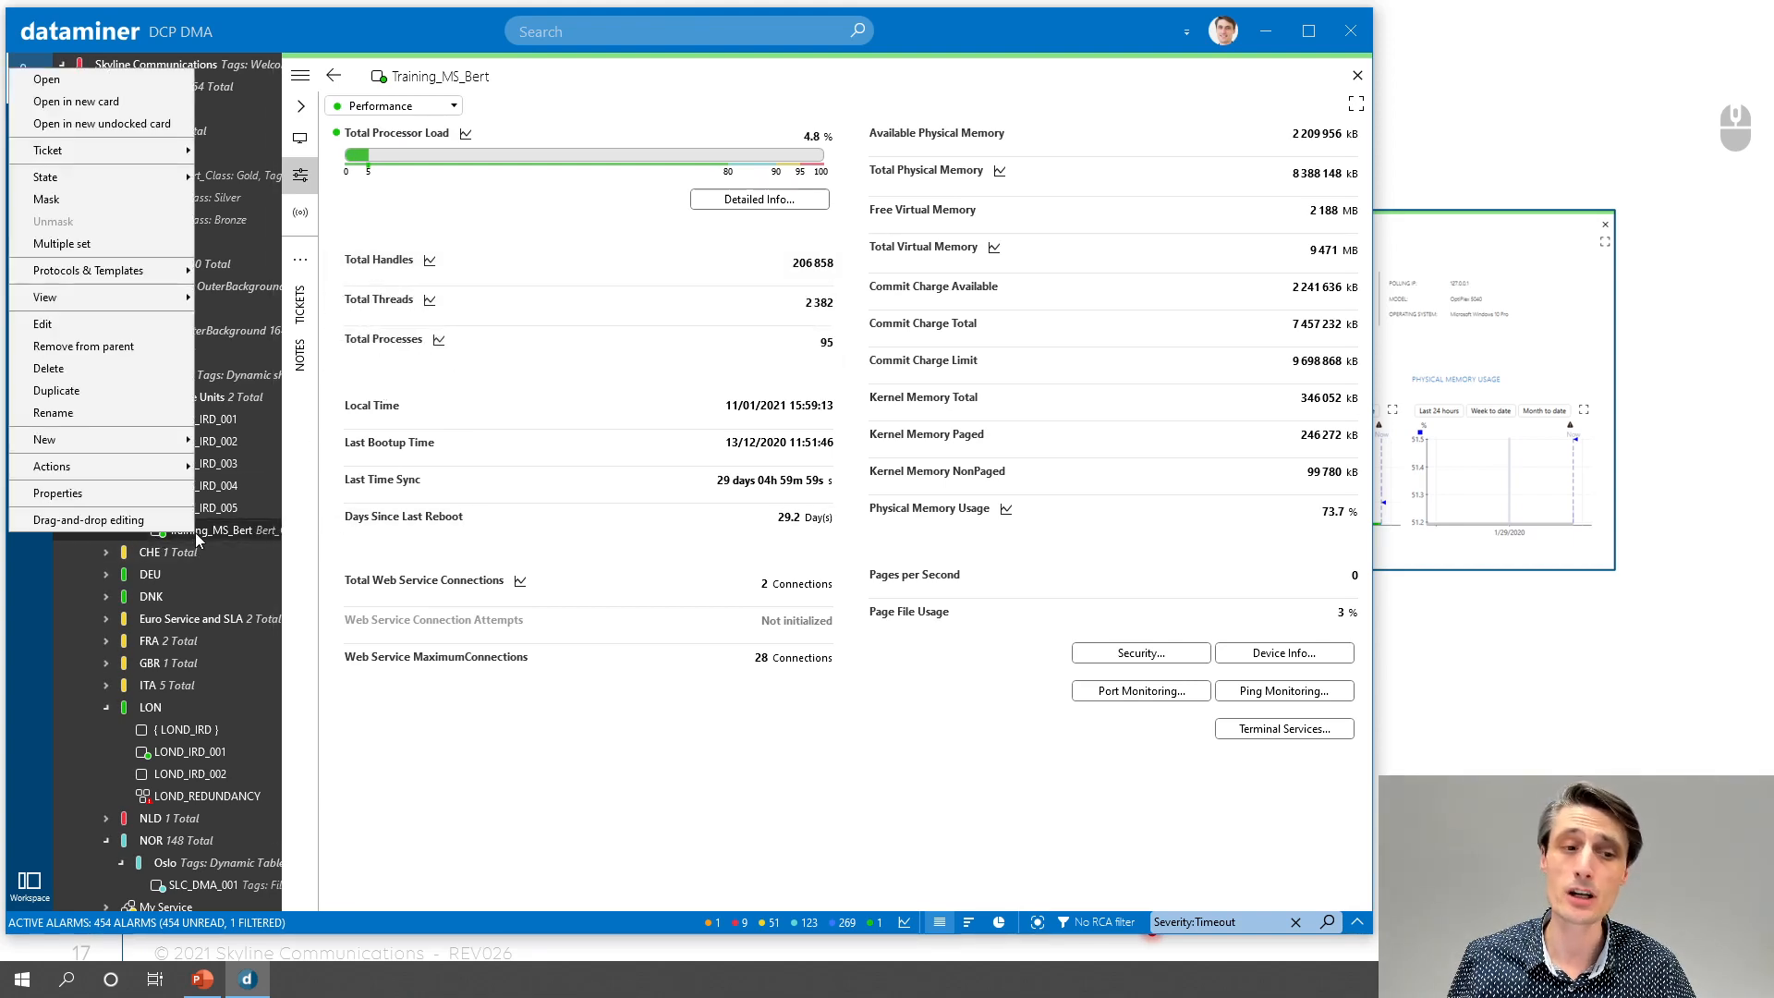
mouse_move(142, 296)
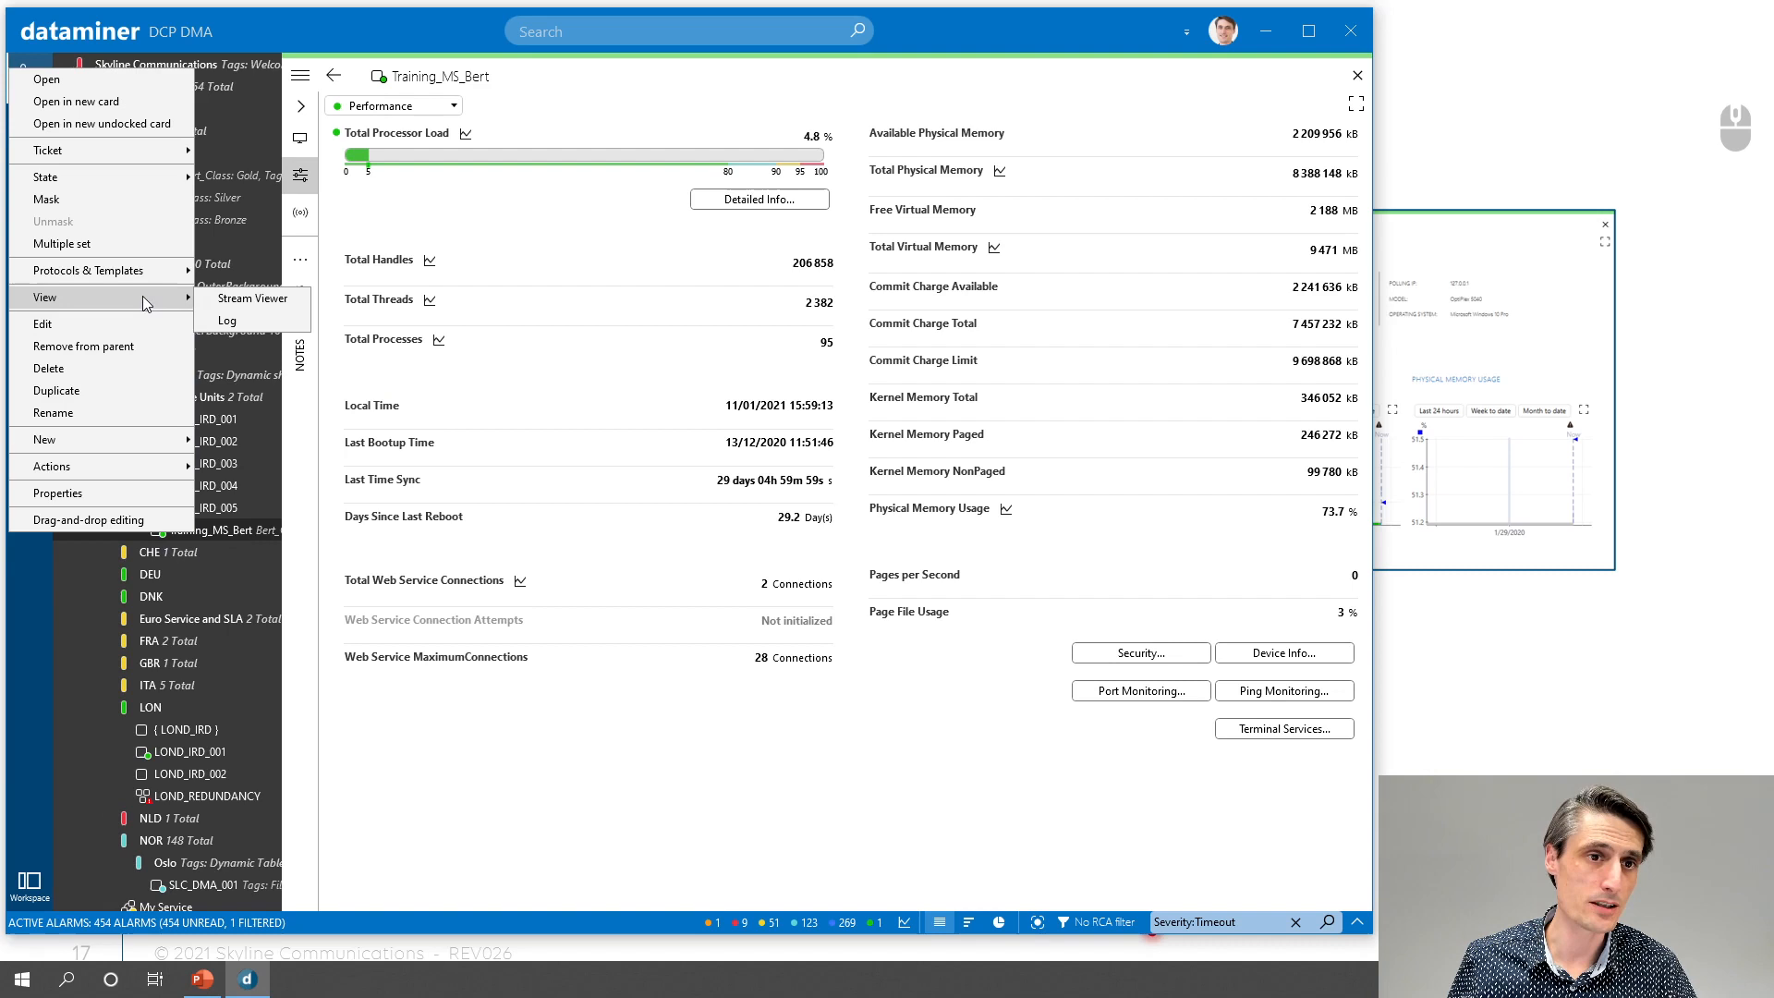
left_click(257, 305)
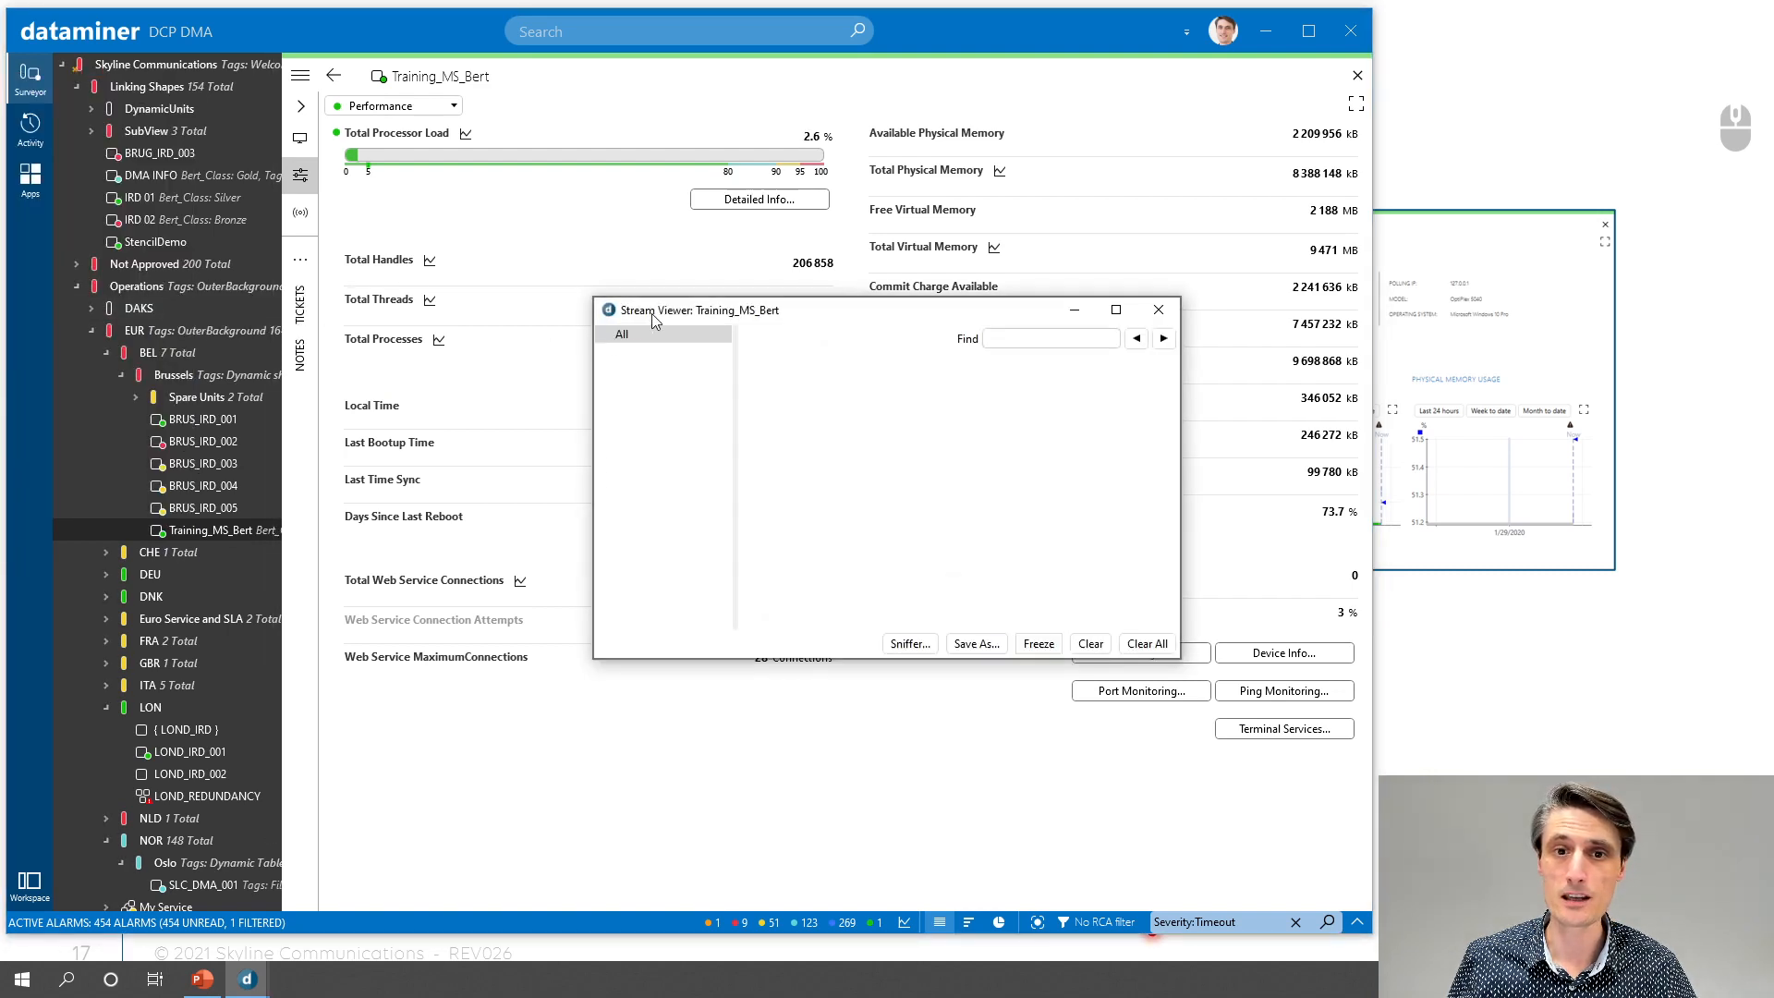
left_click_drag(584, 335, 488, 323)
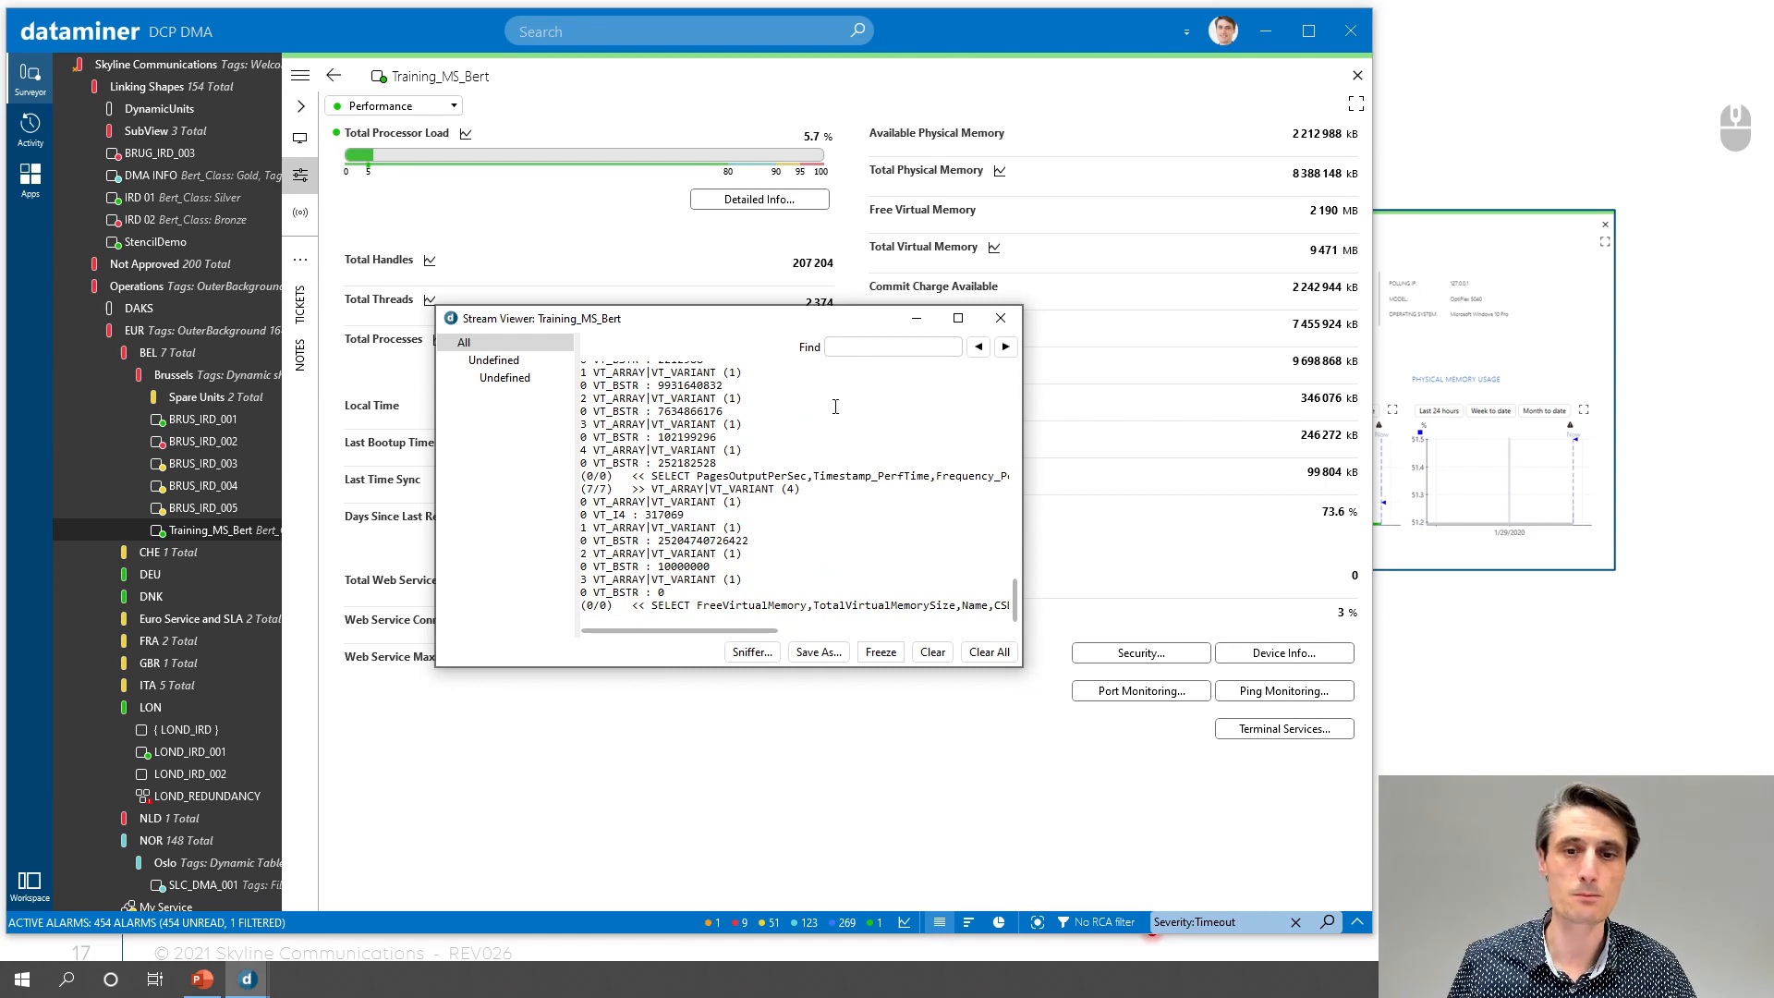
left_click(1002, 320)
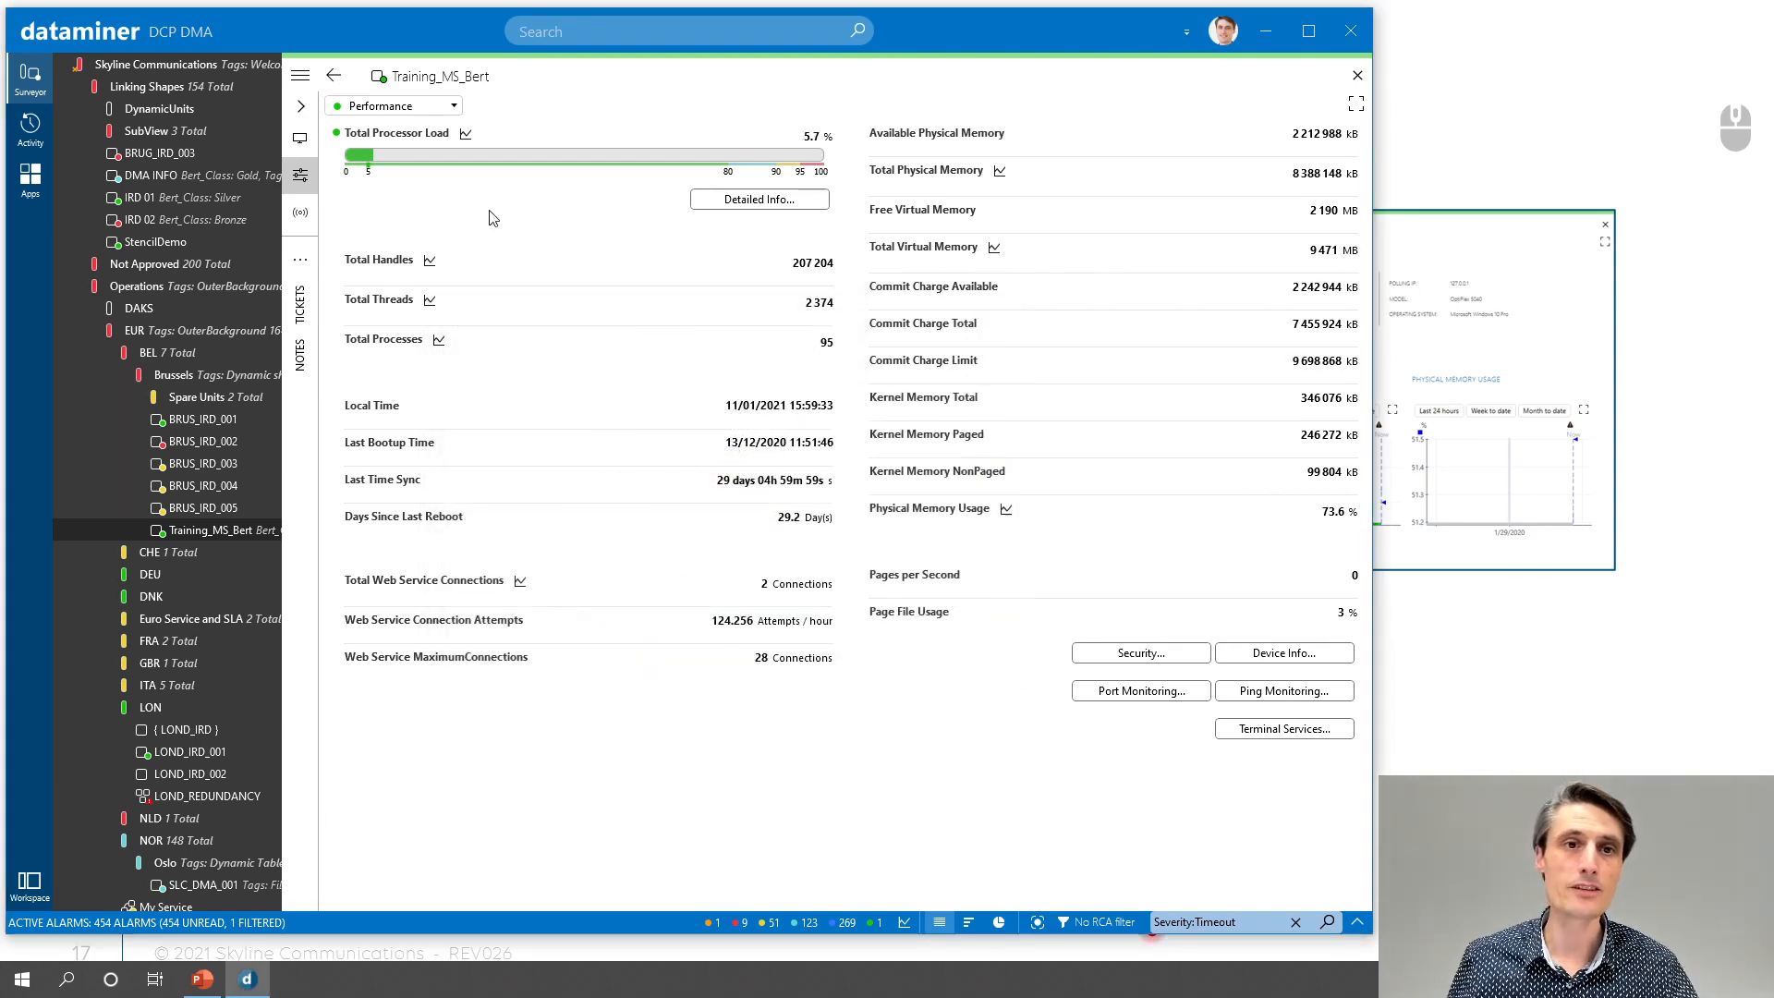
- Check the User Name and Password fields in the element's security settings, close them, and return to the exercise slide in PowerPoint
left_click(1147, 658)
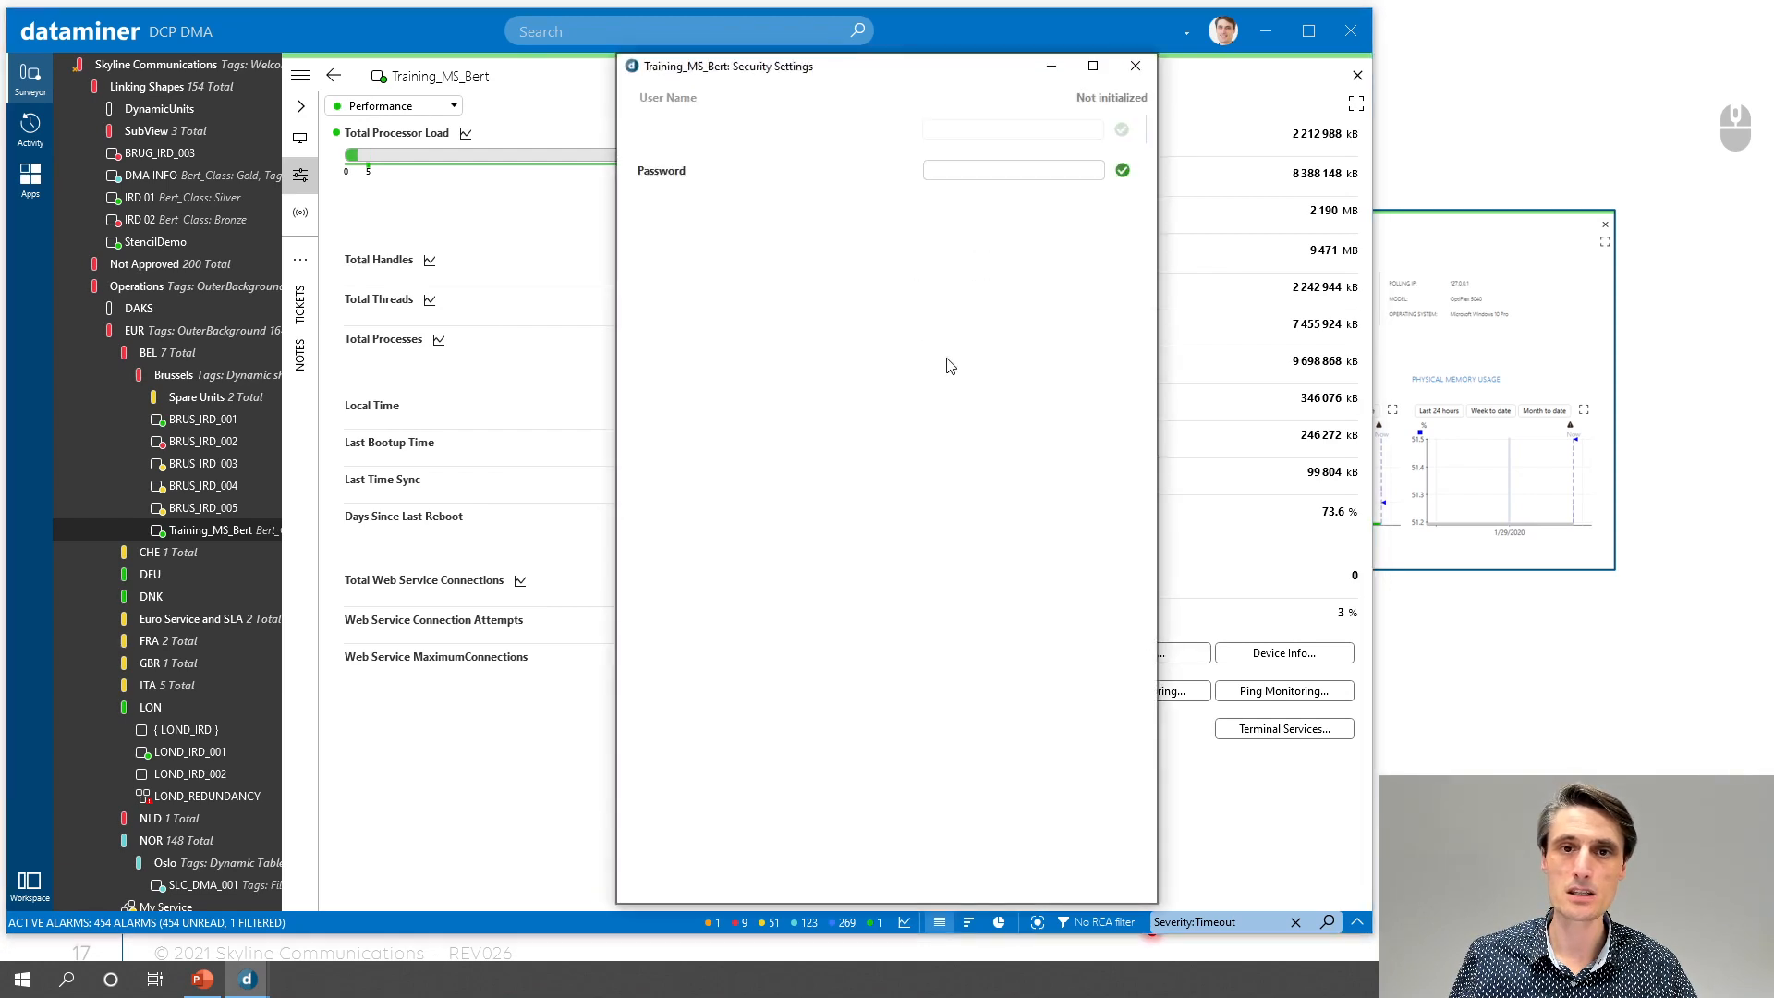
left_click(986, 129)
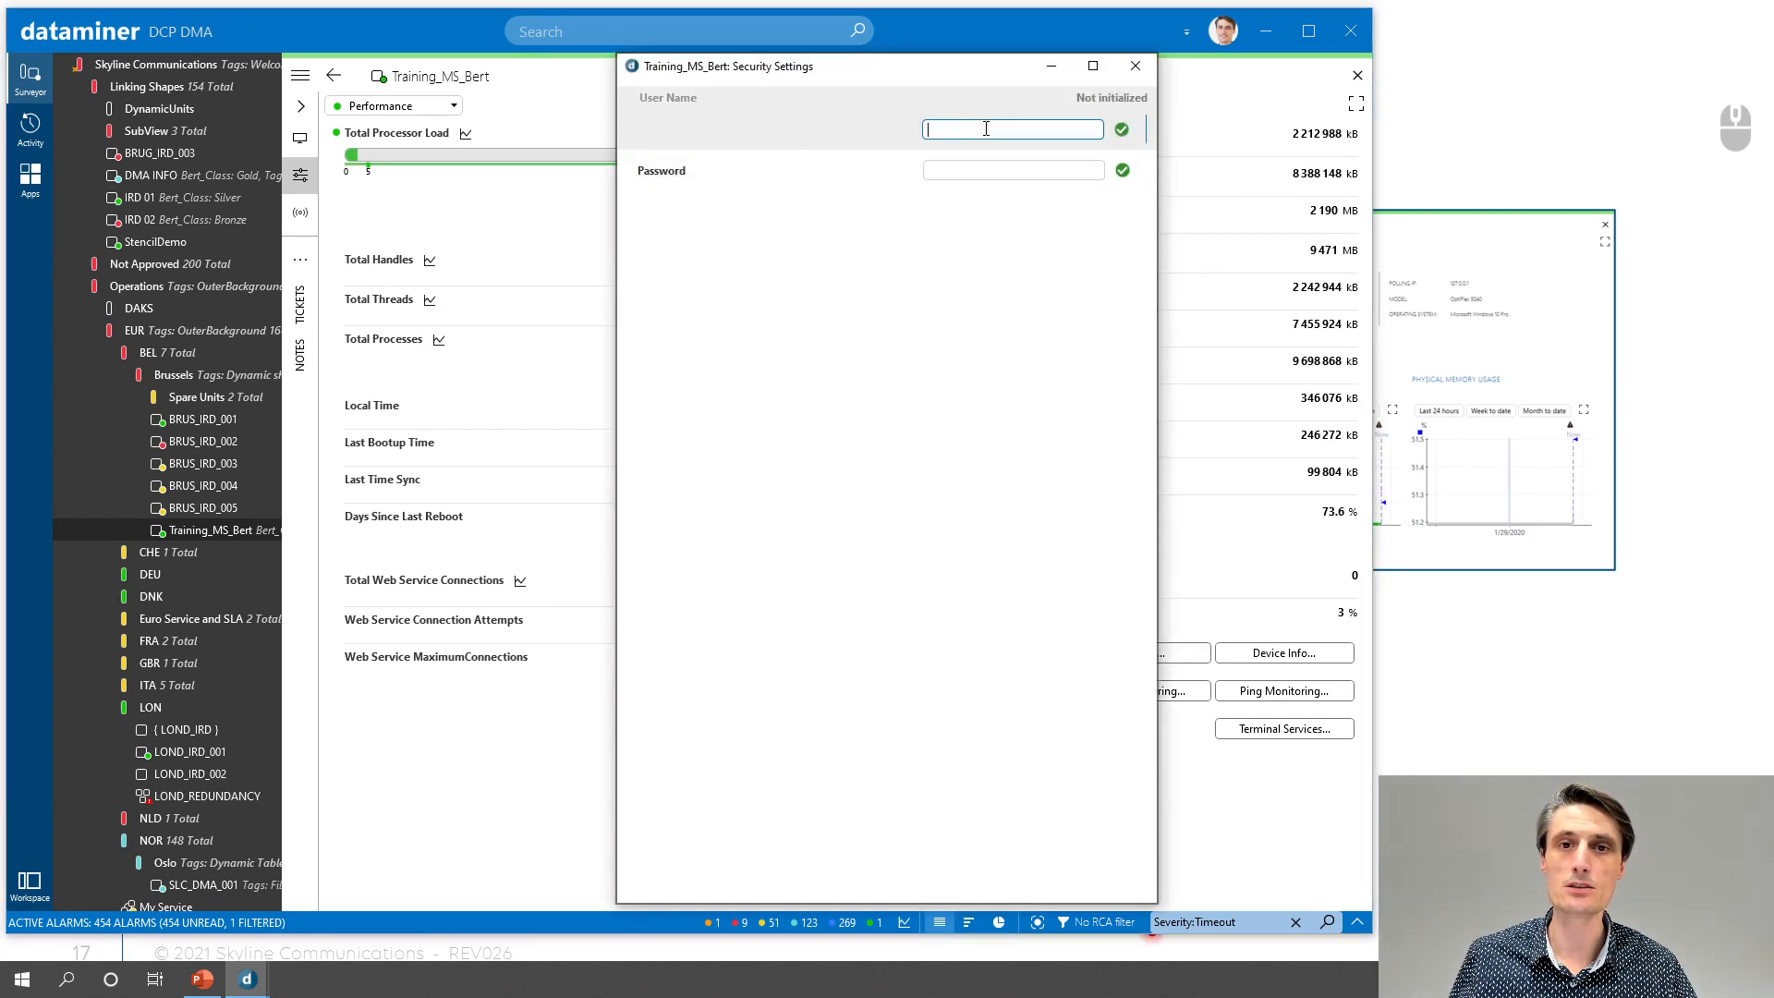
left_click(991, 170)
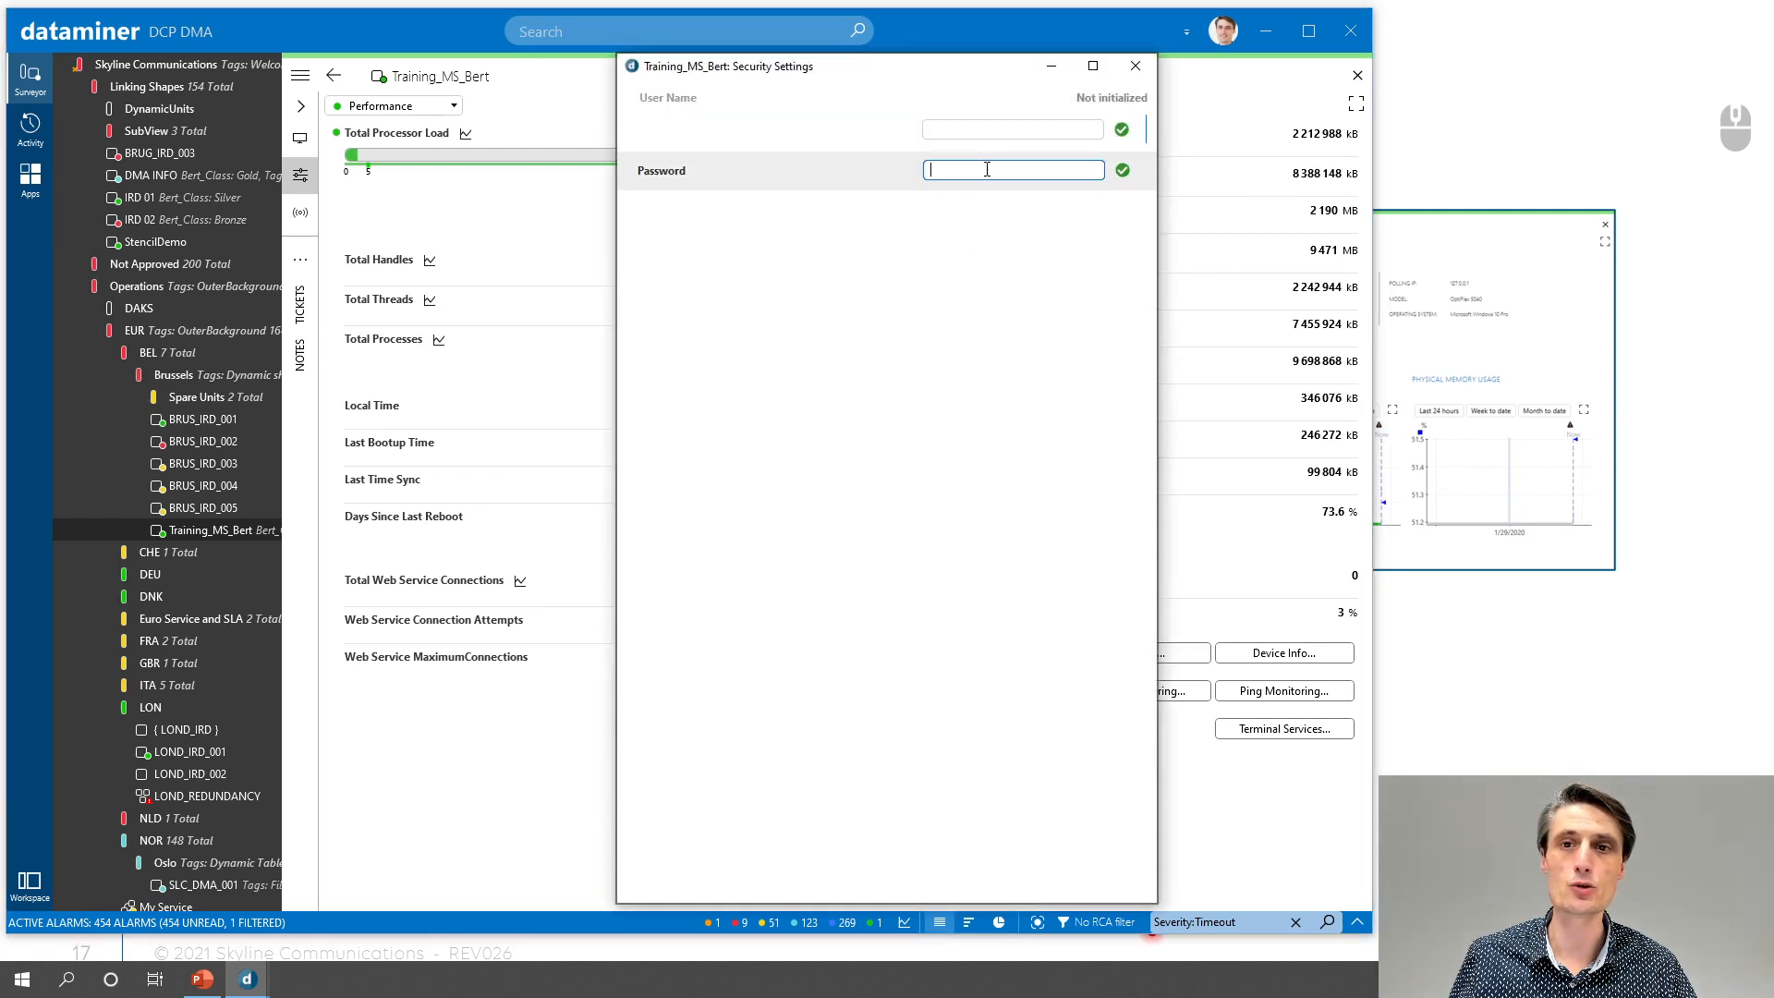
left_click(1136, 66)
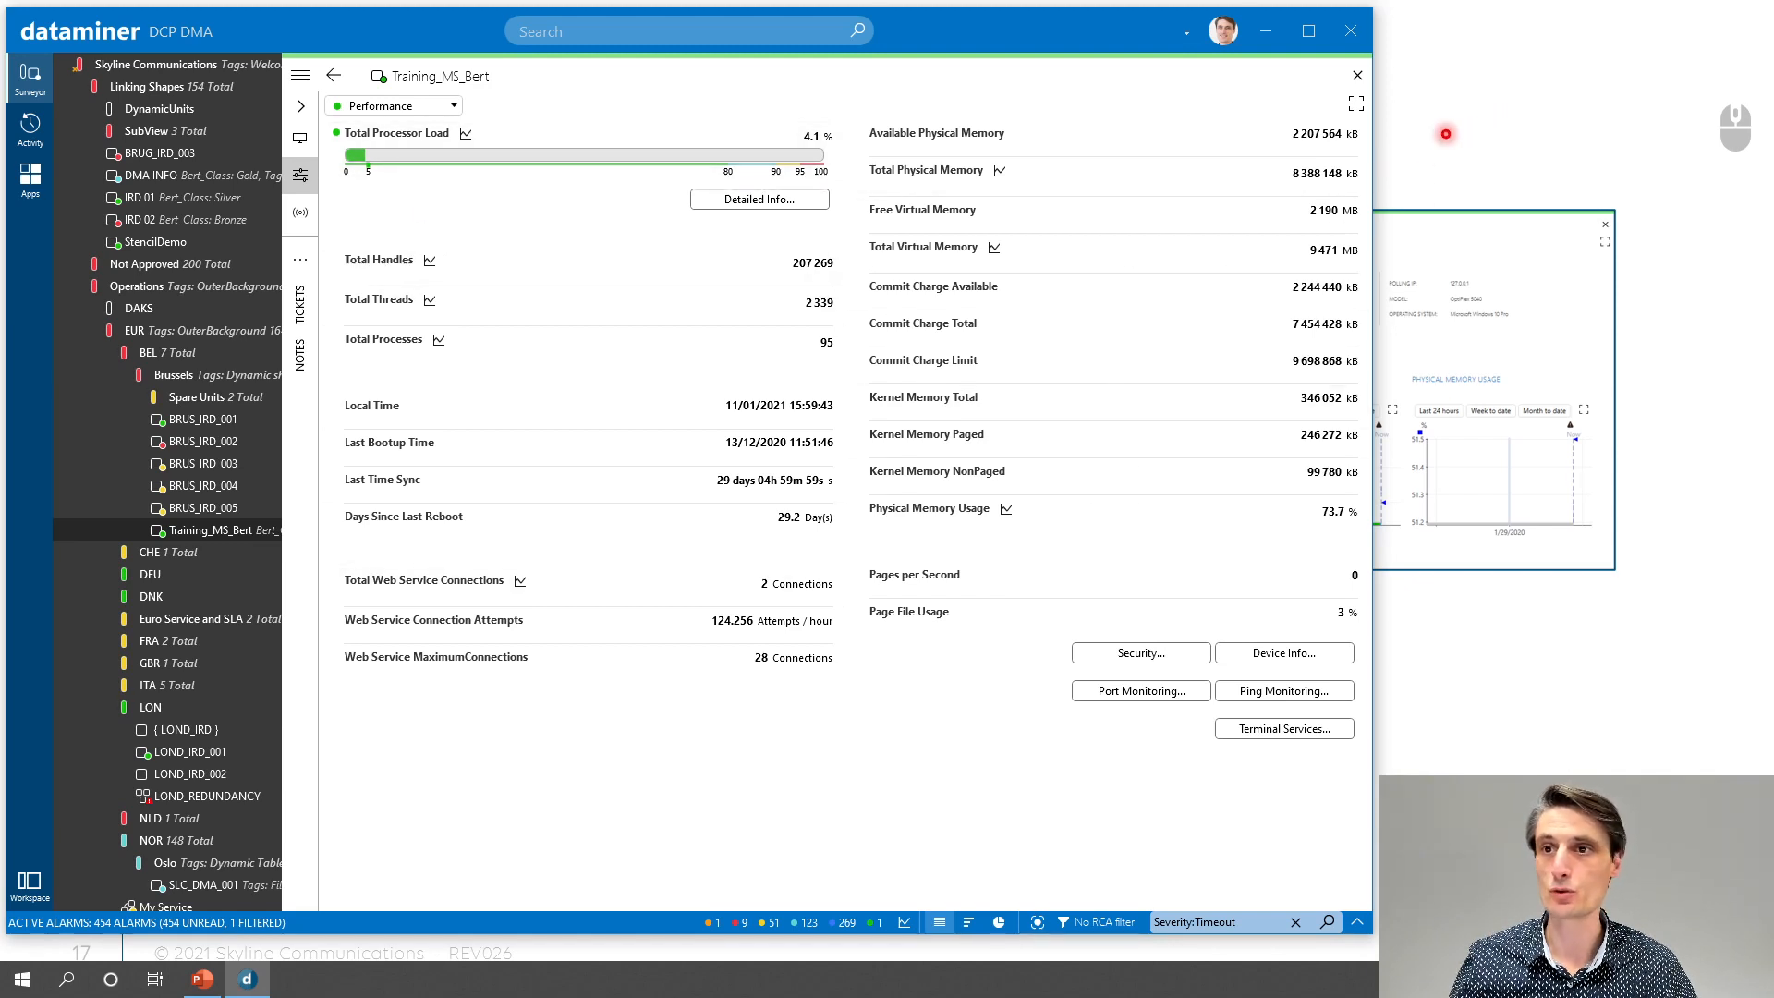
left_click(1446, 134)
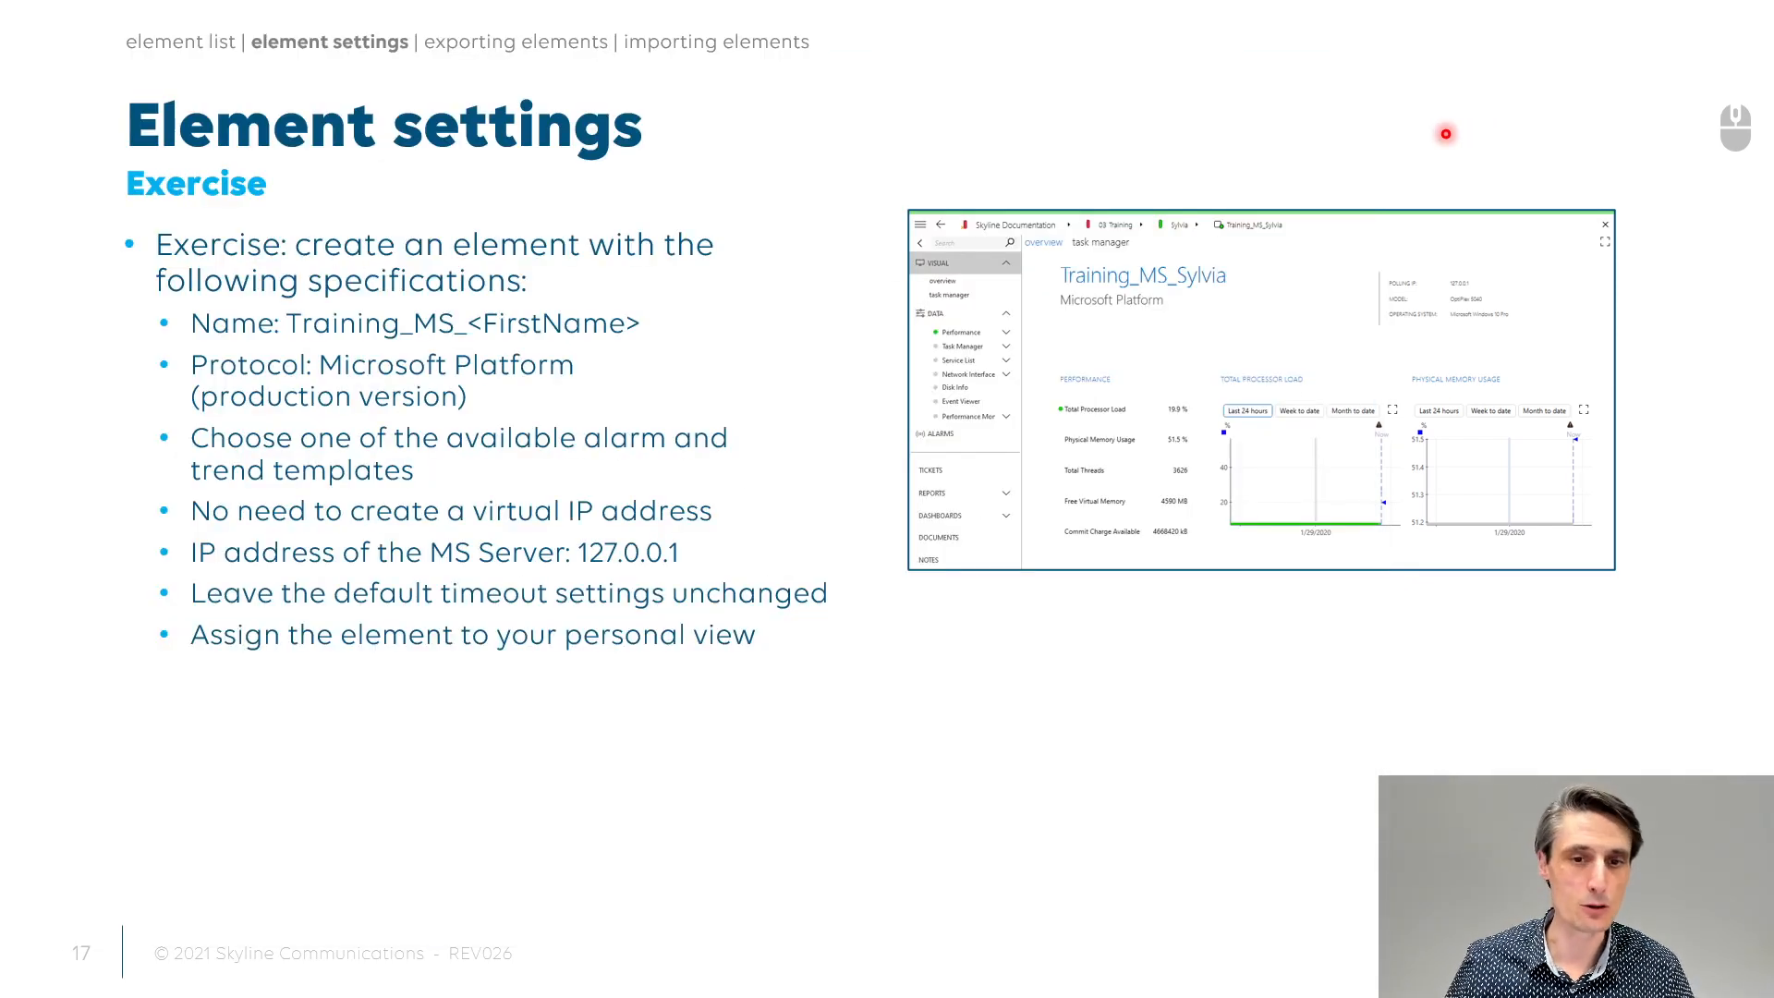